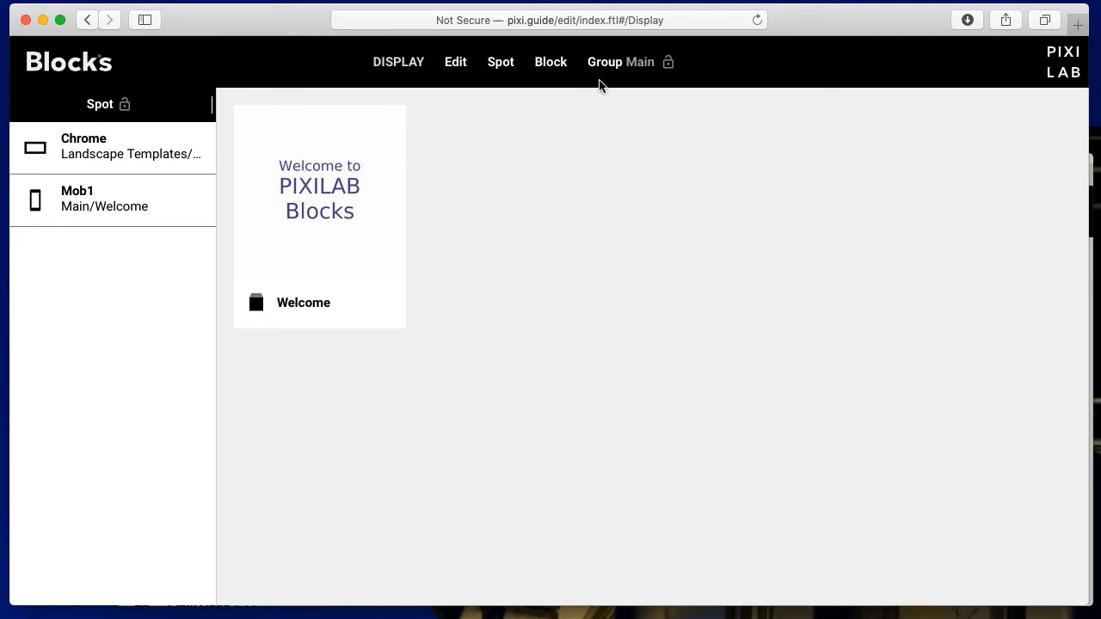
Duplicate the Entrance 2 block from the Portrait Templates group, naming the copy Opening Hours
click(614, 70)
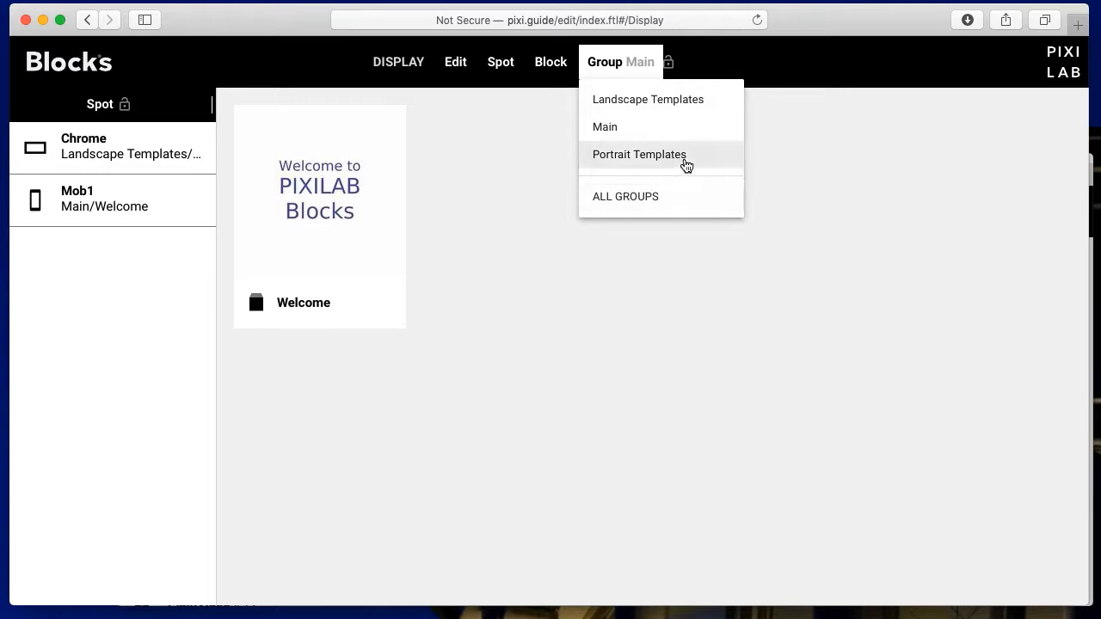
click(686, 159)
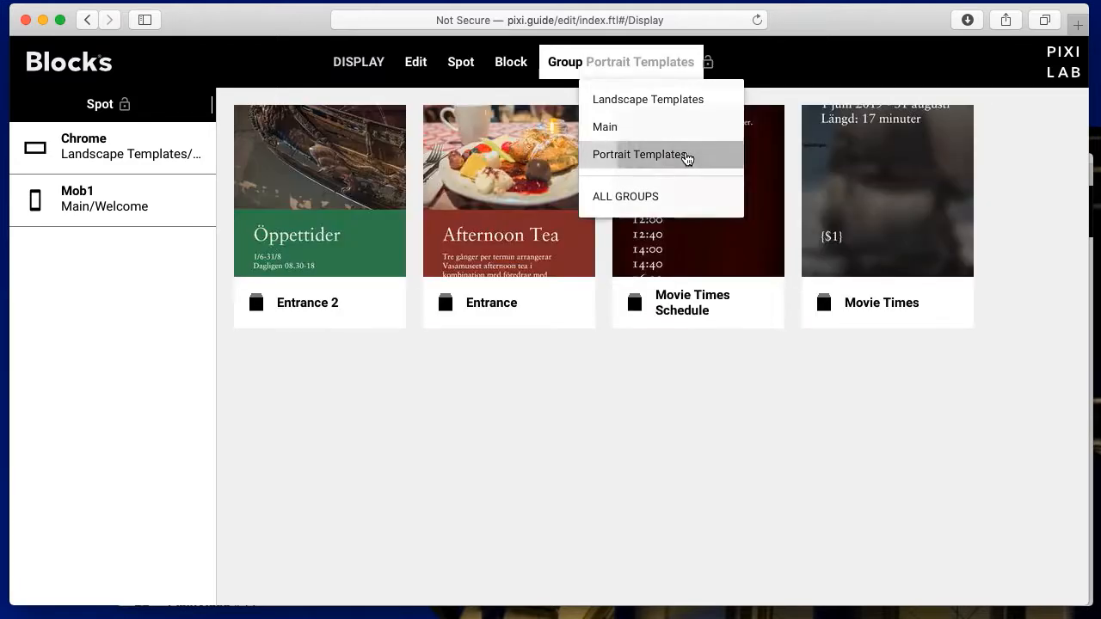
click(384, 158)
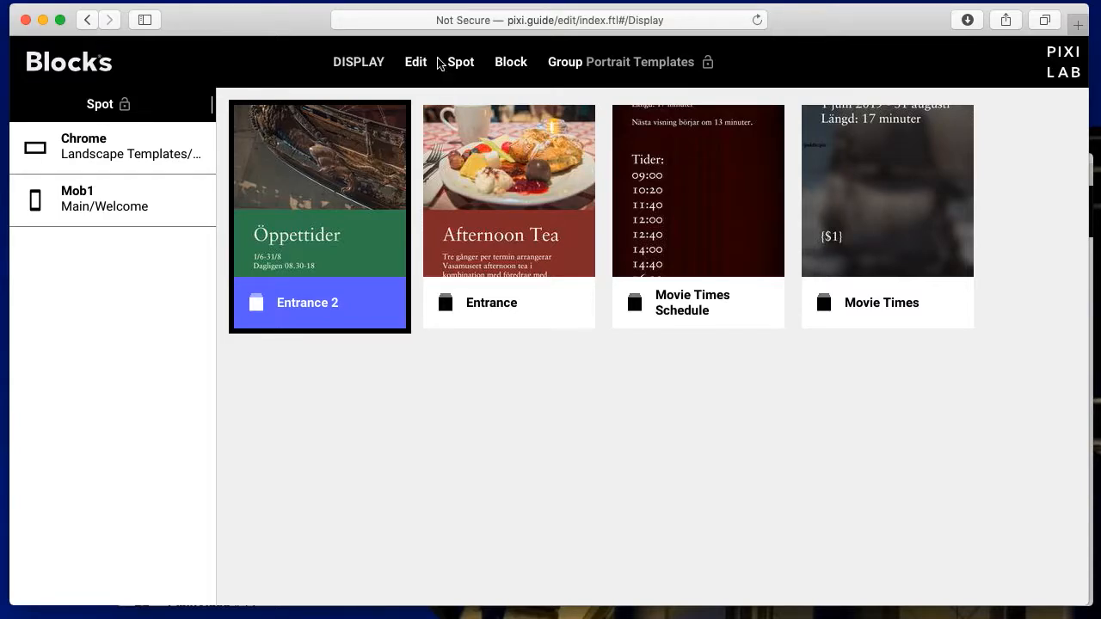
click(421, 63)
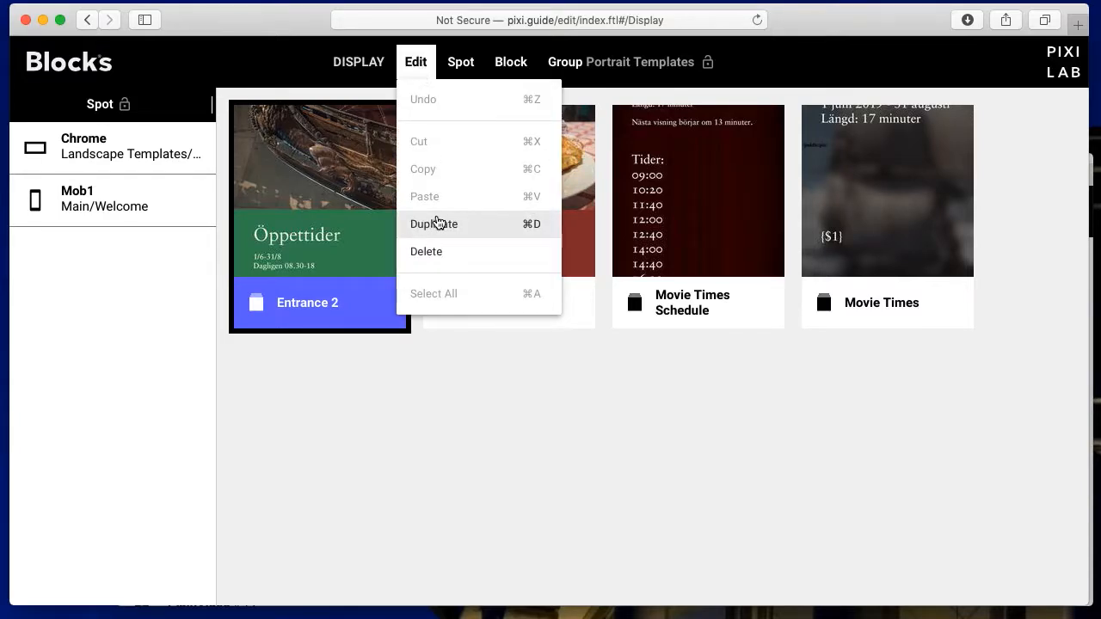
click(442, 224)
drag(566, 287, 423, 285)
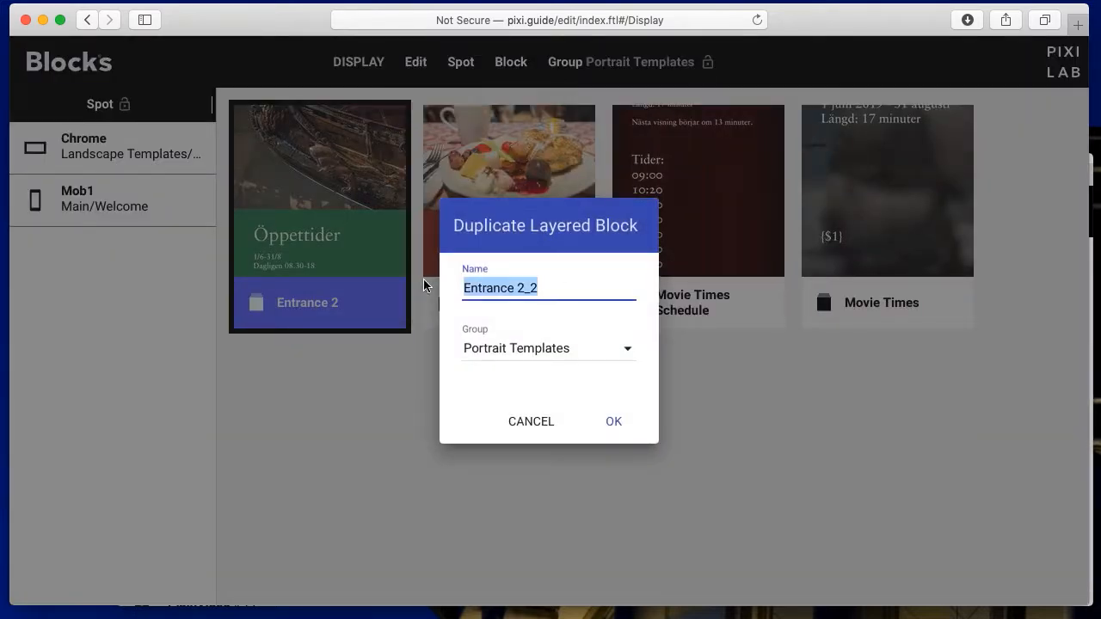
text(Opening)
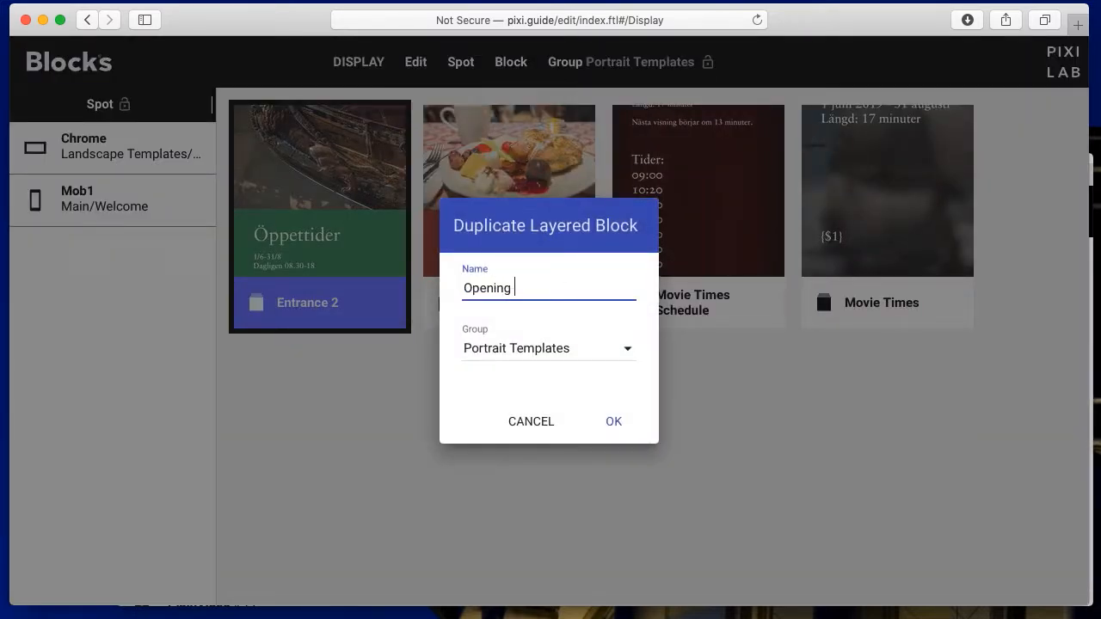
text( Hours)
Assign the duplicate to a new group named Entrance Signs and create it
click(625, 349)
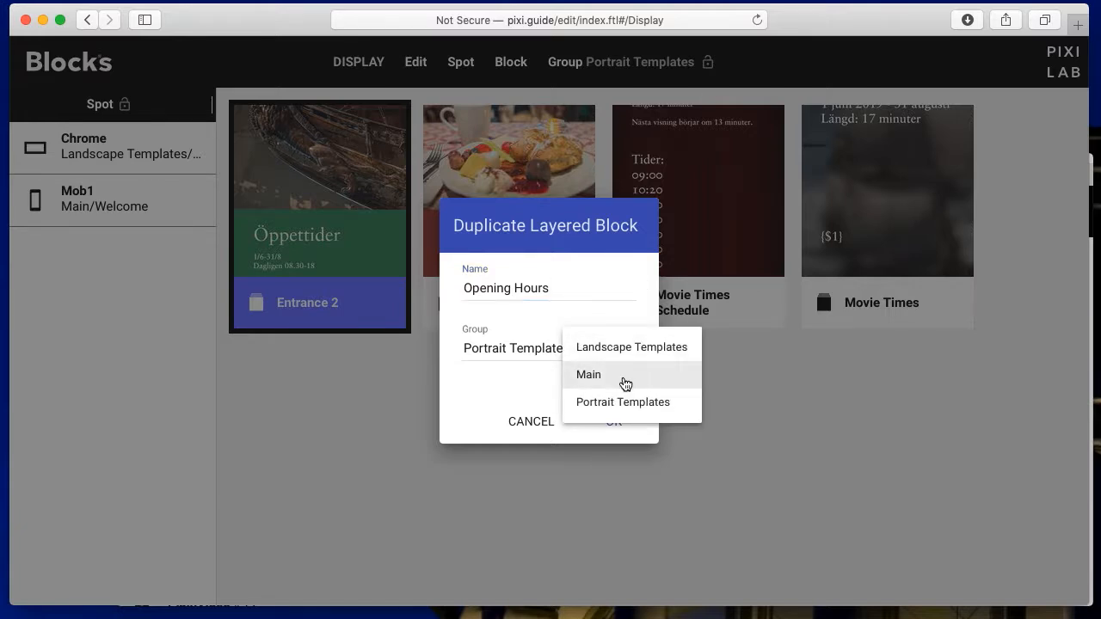
click(622, 384)
drag(519, 347, 462, 348)
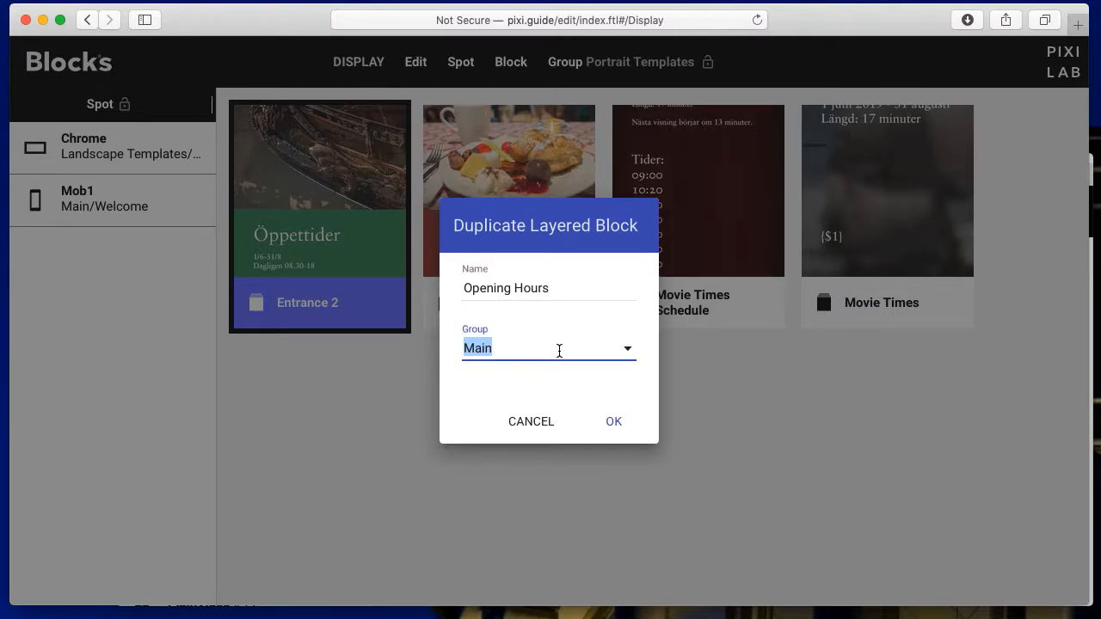
text(Entrance Signs)
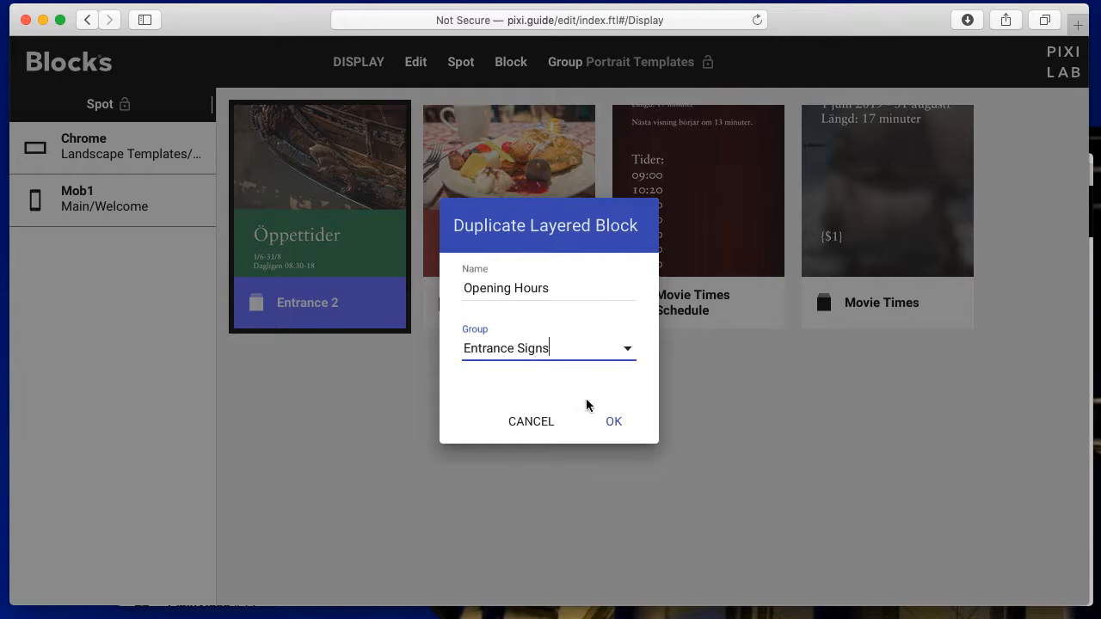
click(613, 421)
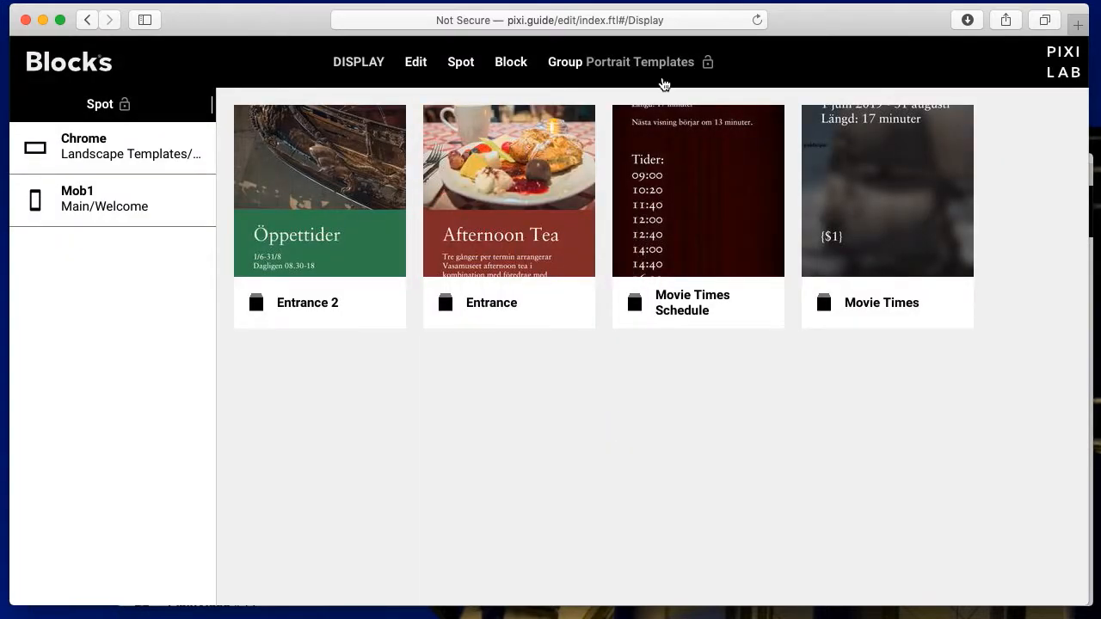
In the Opening Hours block of the Entrance Signs group, replace the text container's entire text with "Opening Hours" and return to the block list
click(572, 67)
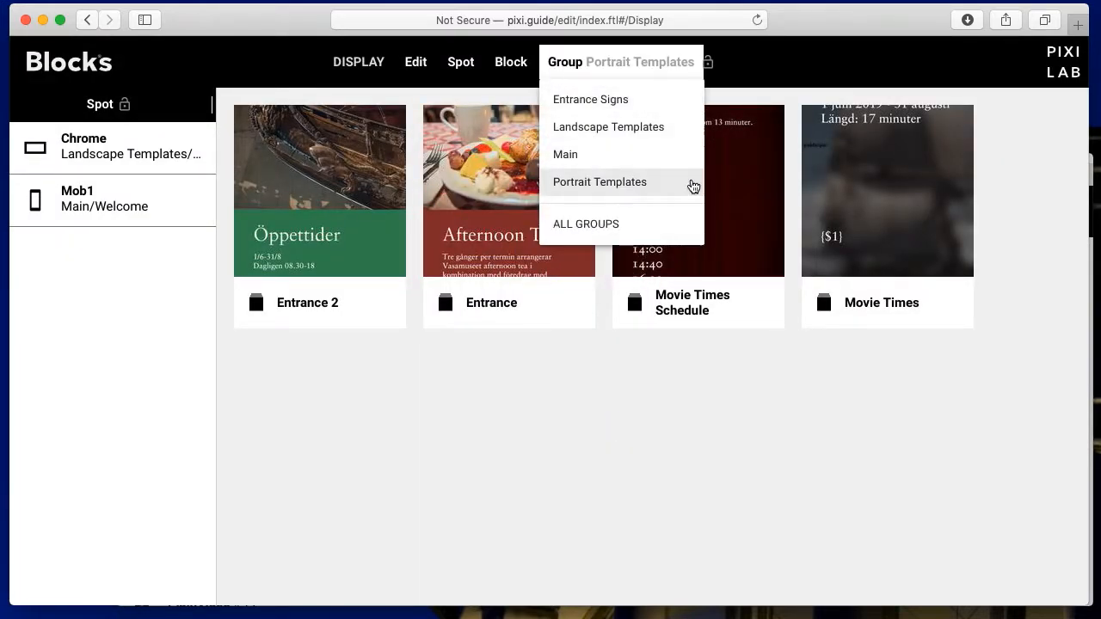
click(629, 101)
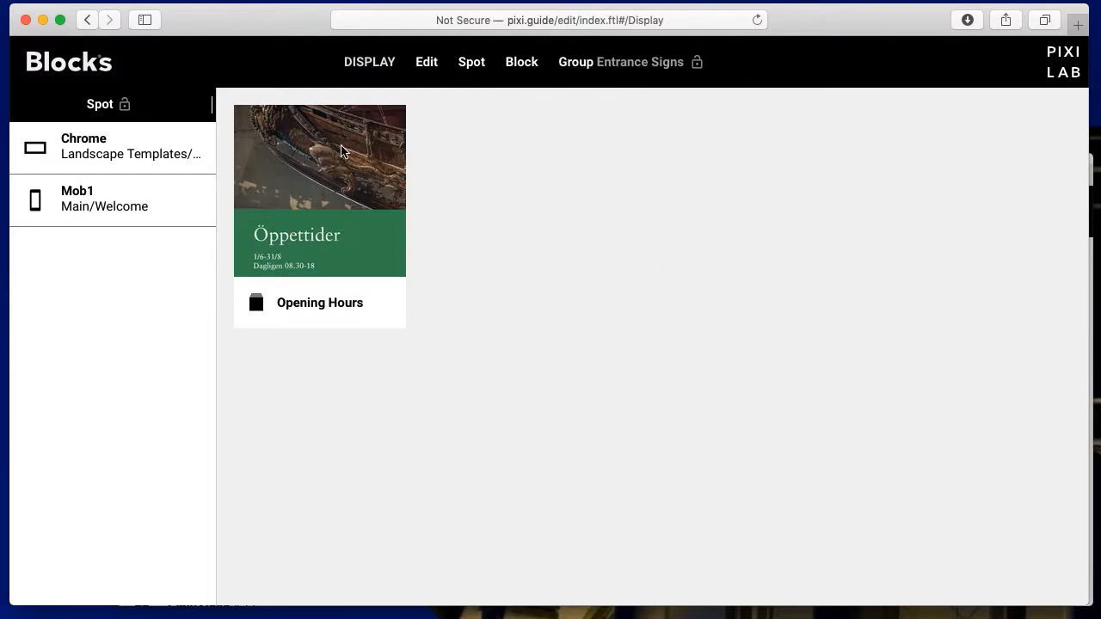
click(341, 148)
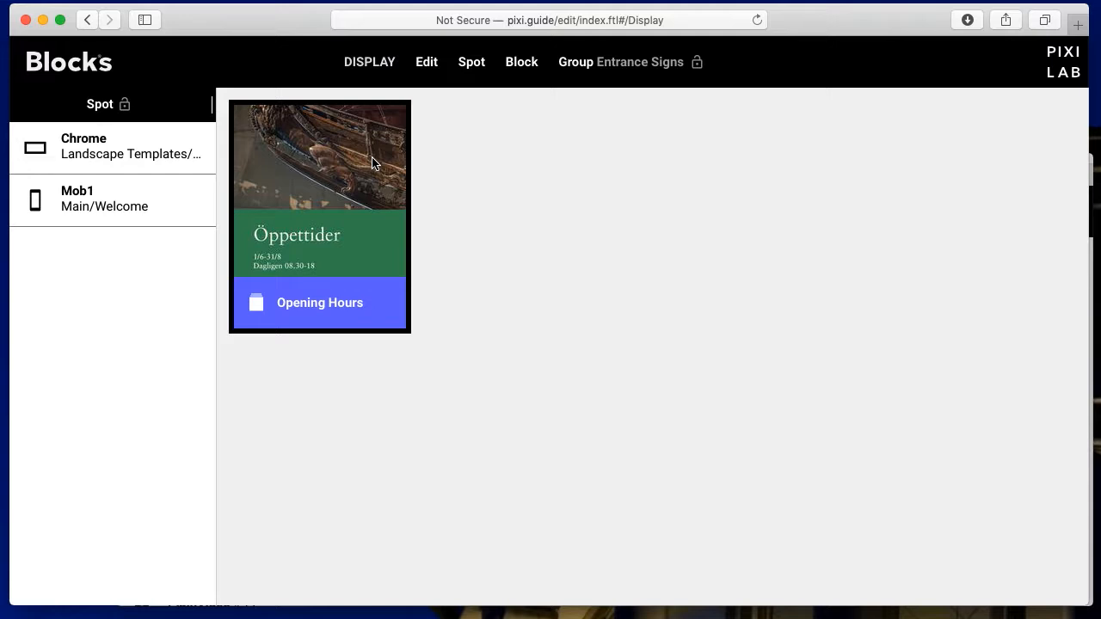
double_click(372, 164)
click(109, 201)
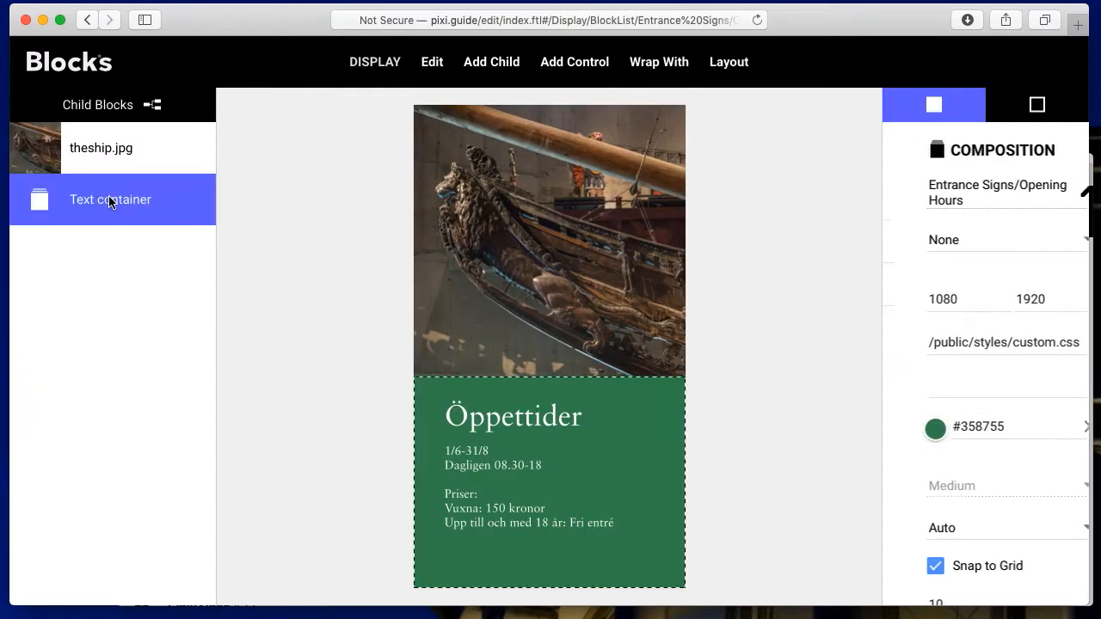
double_click(110, 202)
double_click(502, 181)
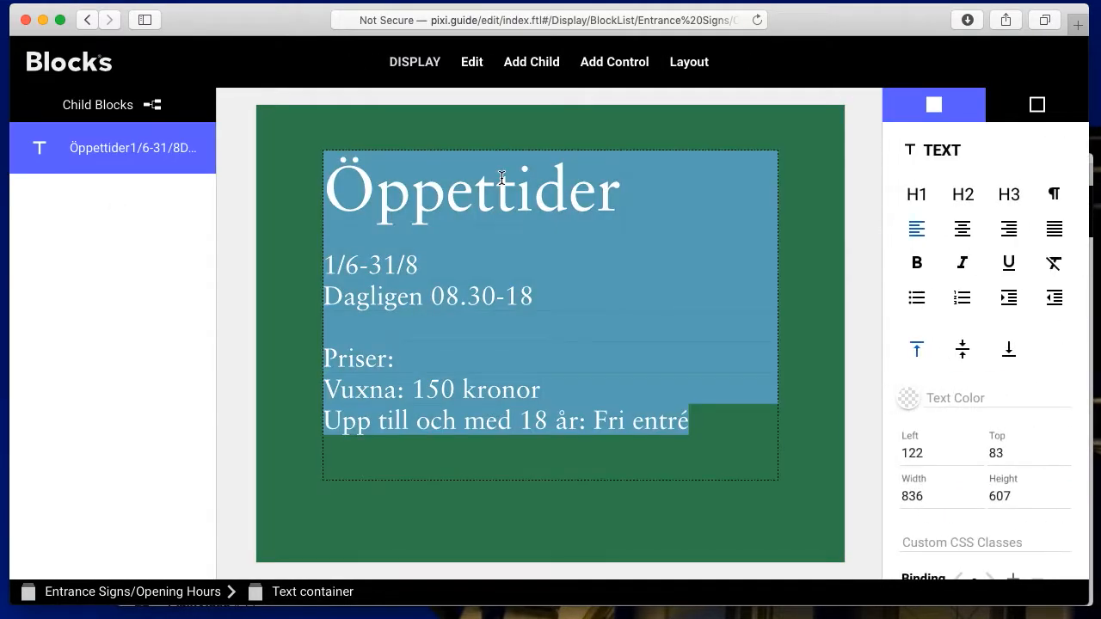
text(Opening Hours)
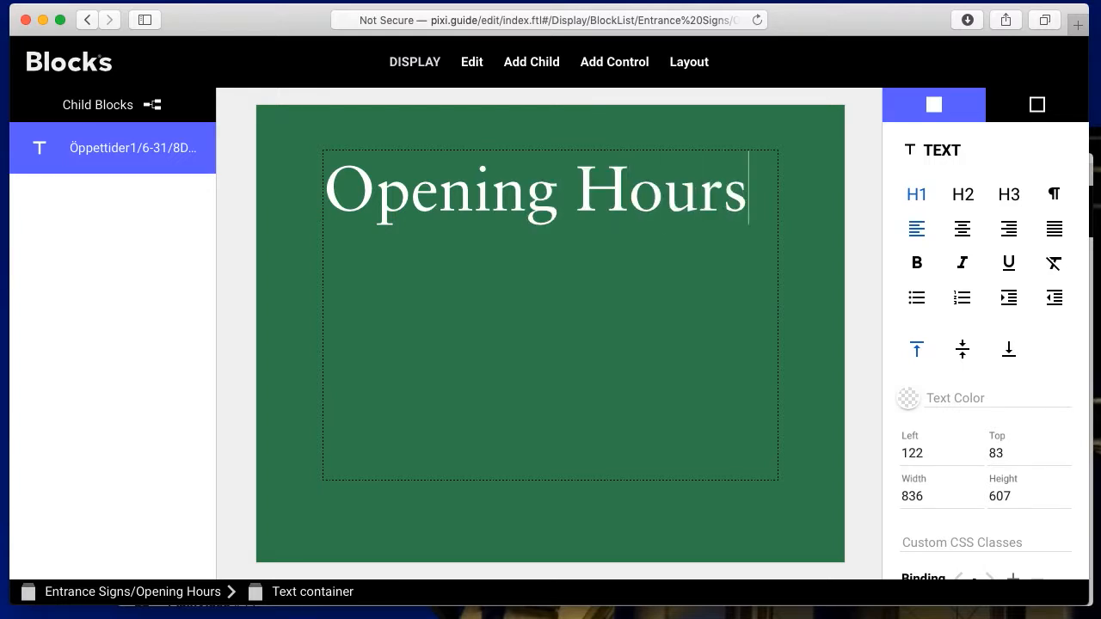
click(94, 72)
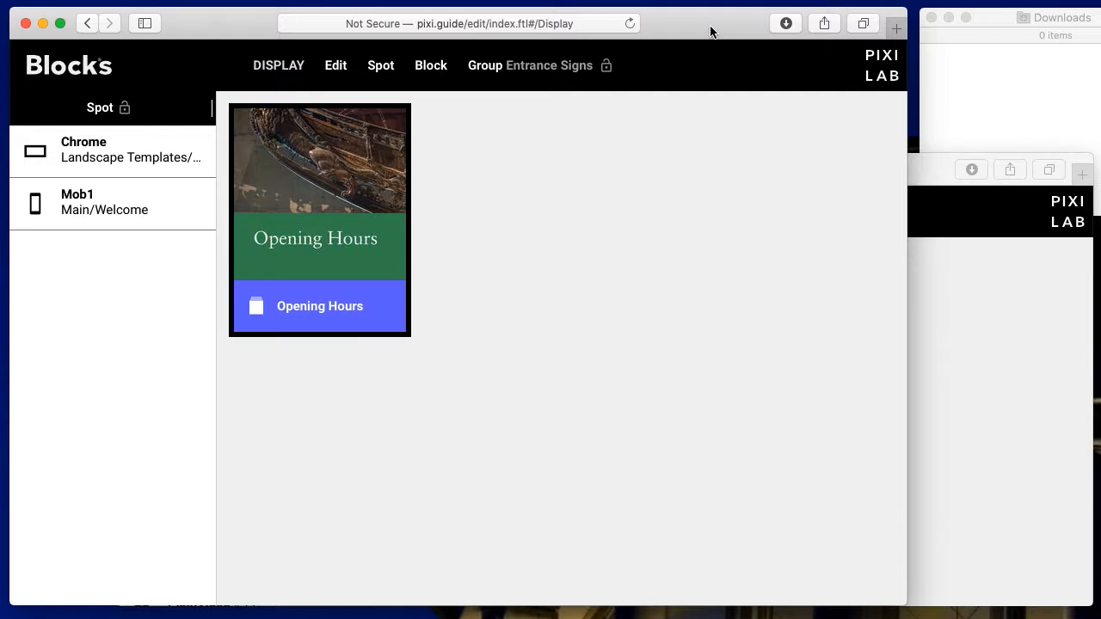
Switch to the localhost Blocks window and export the Saltkrakan block as a ZIP file
click(929, 178)
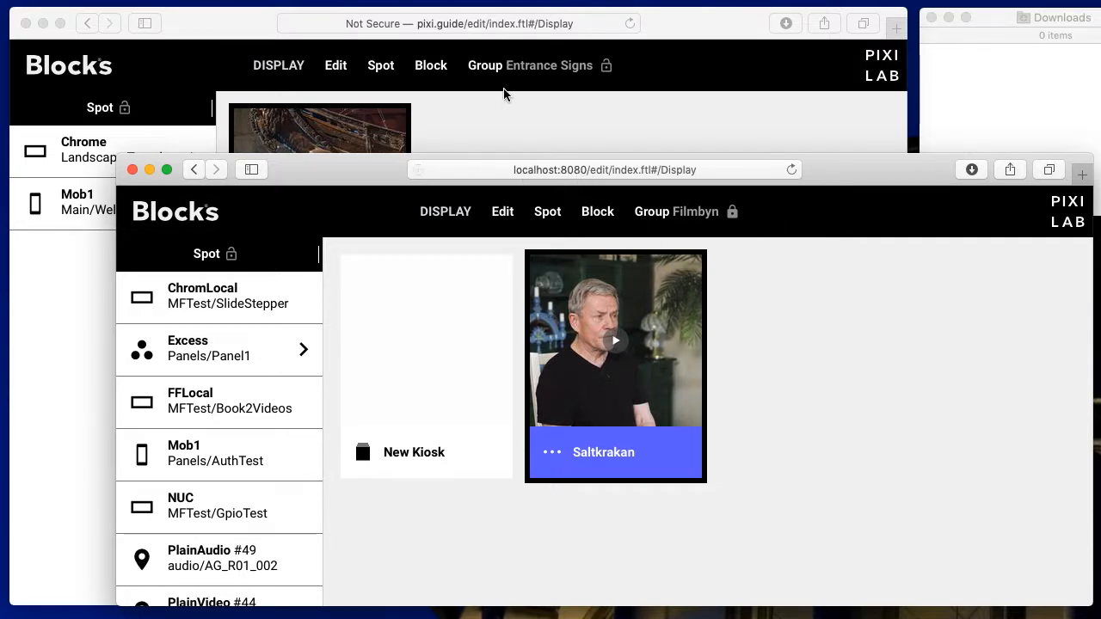
click(266, 18)
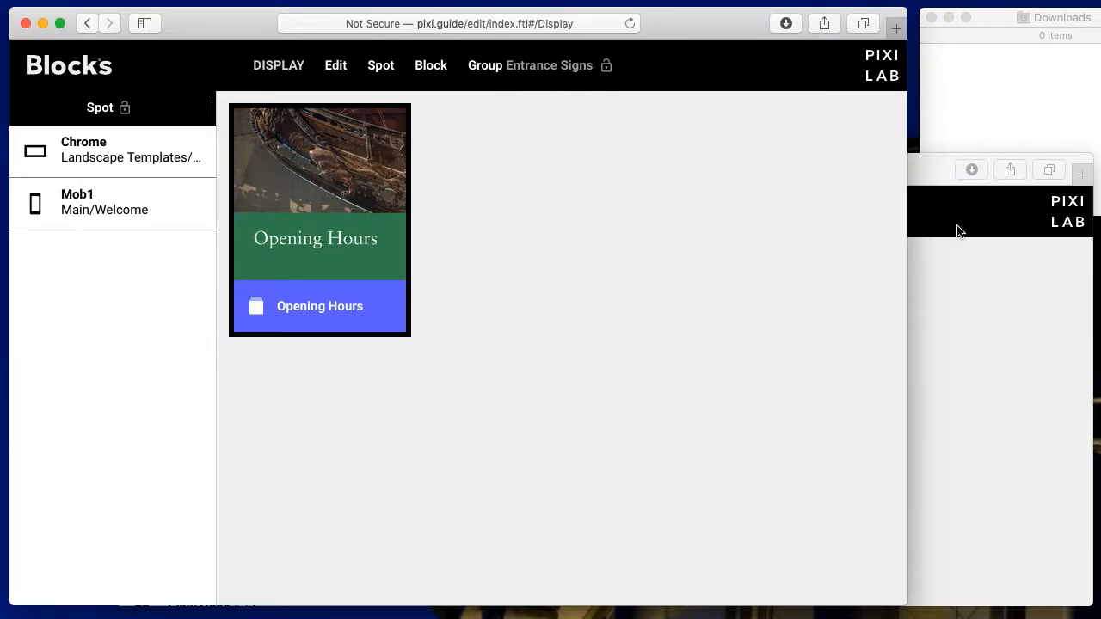
click(927, 191)
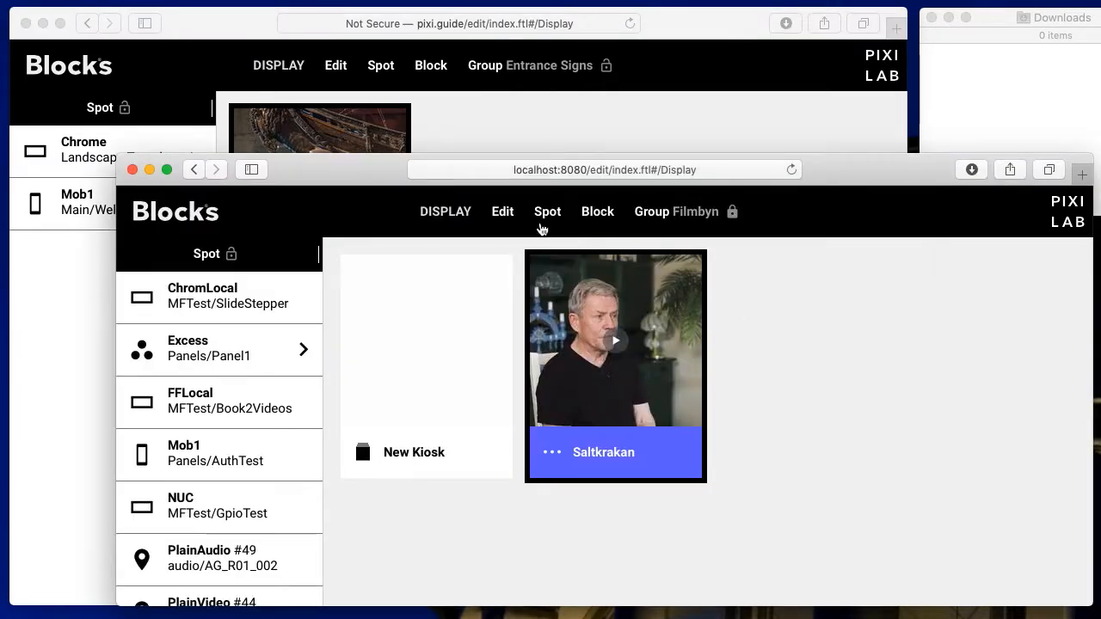
click(602, 215)
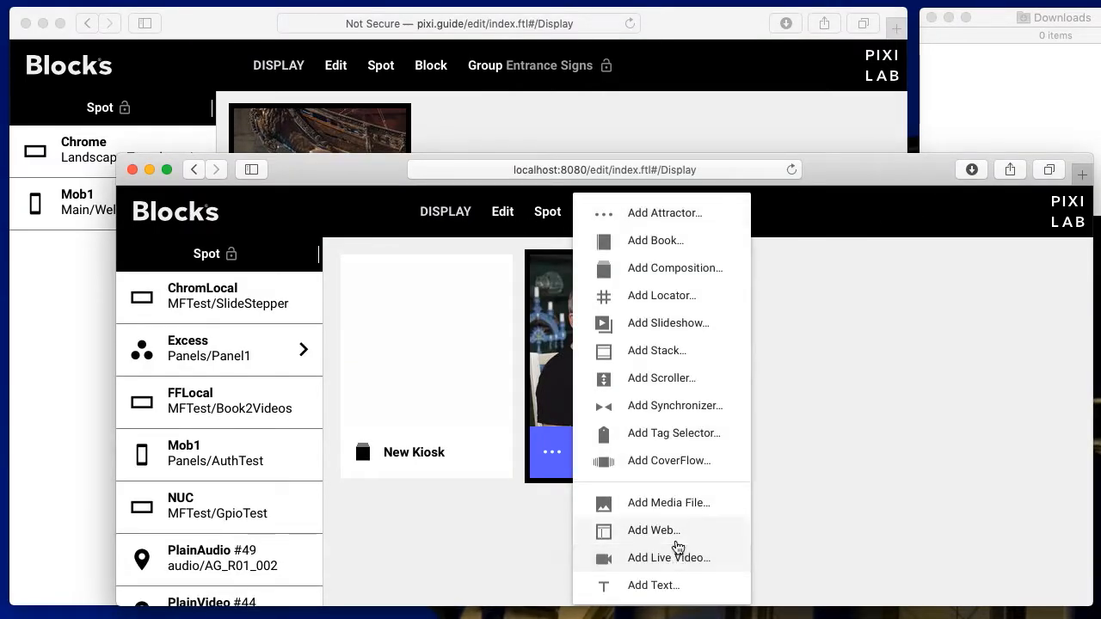
scroll(609, 525, down, 3)
click(677, 556)
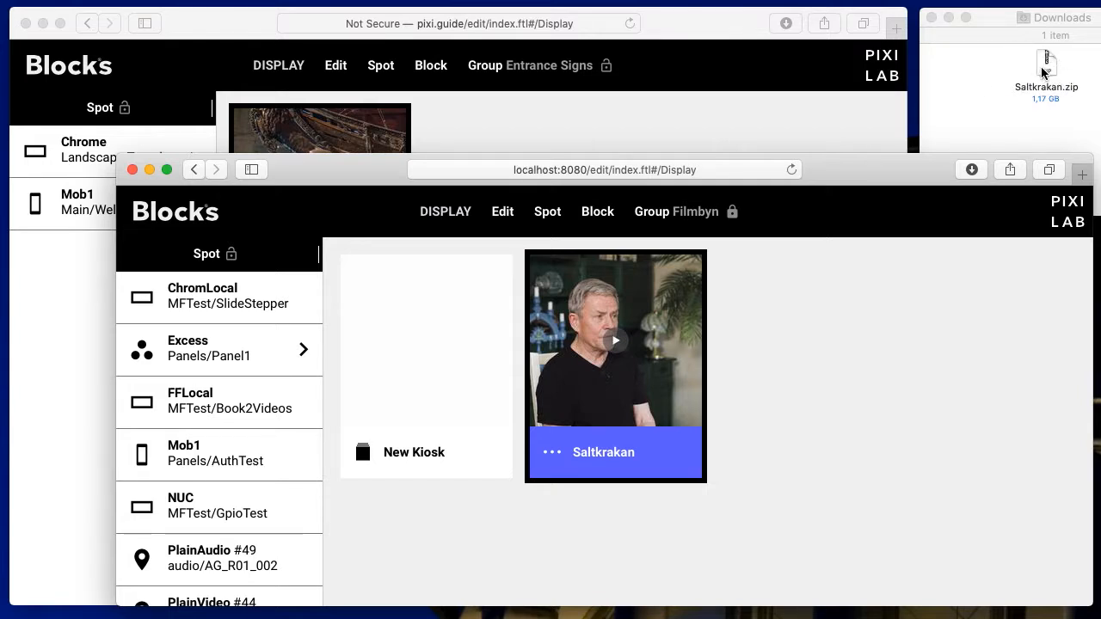
Import Saltkrakan.zip into the Main group on the pixi.guide server as Saltkrakan and assign the block to the Chrome spot
click(725, 30)
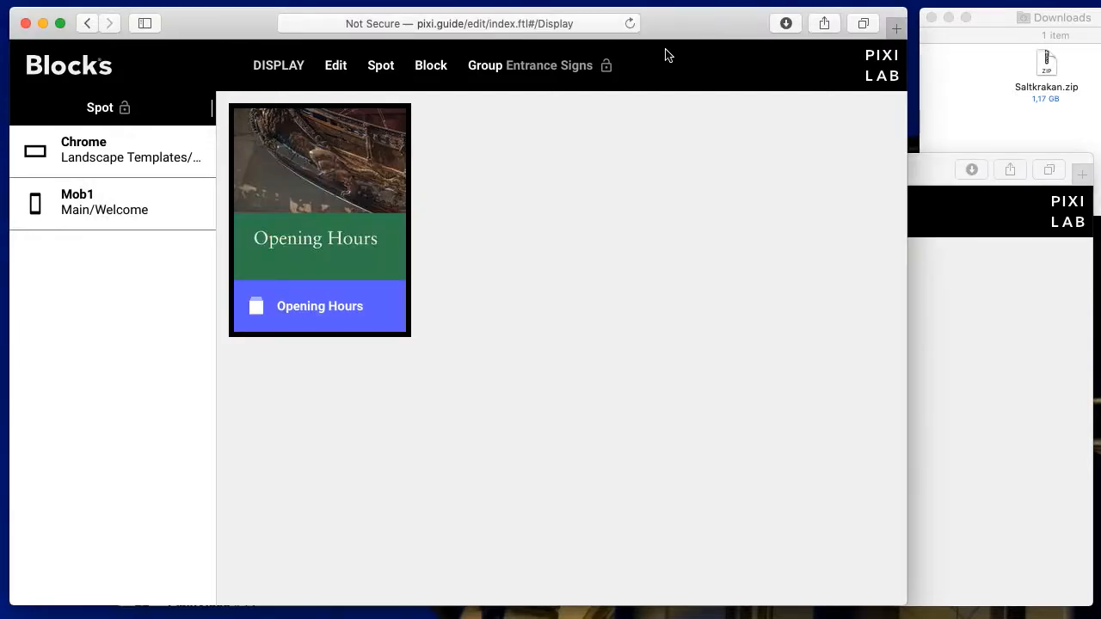
click(498, 73)
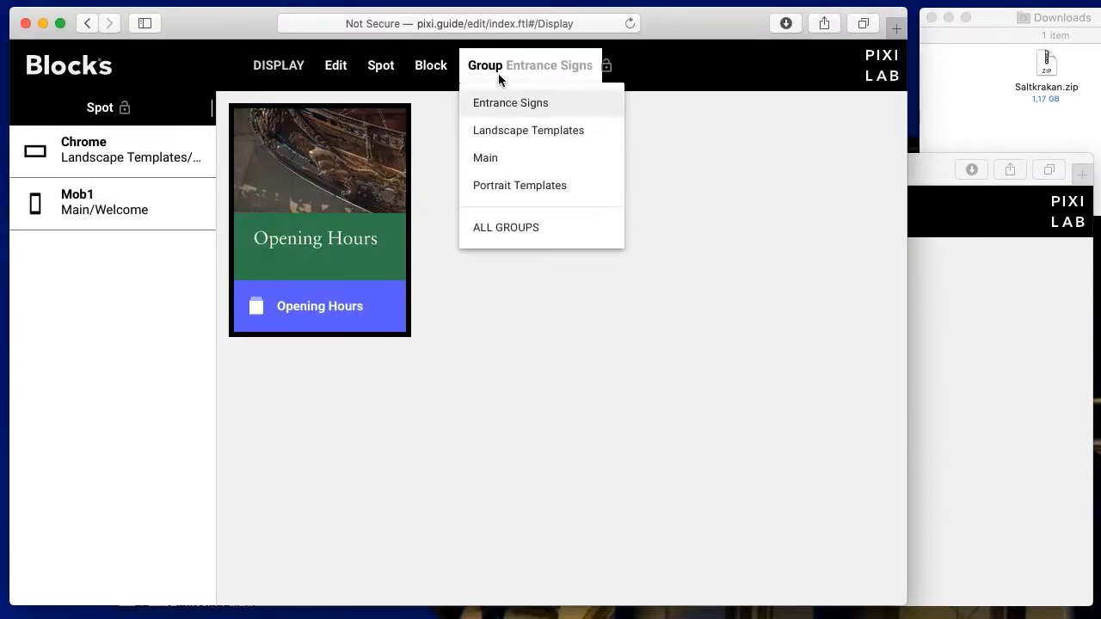
click(510, 157)
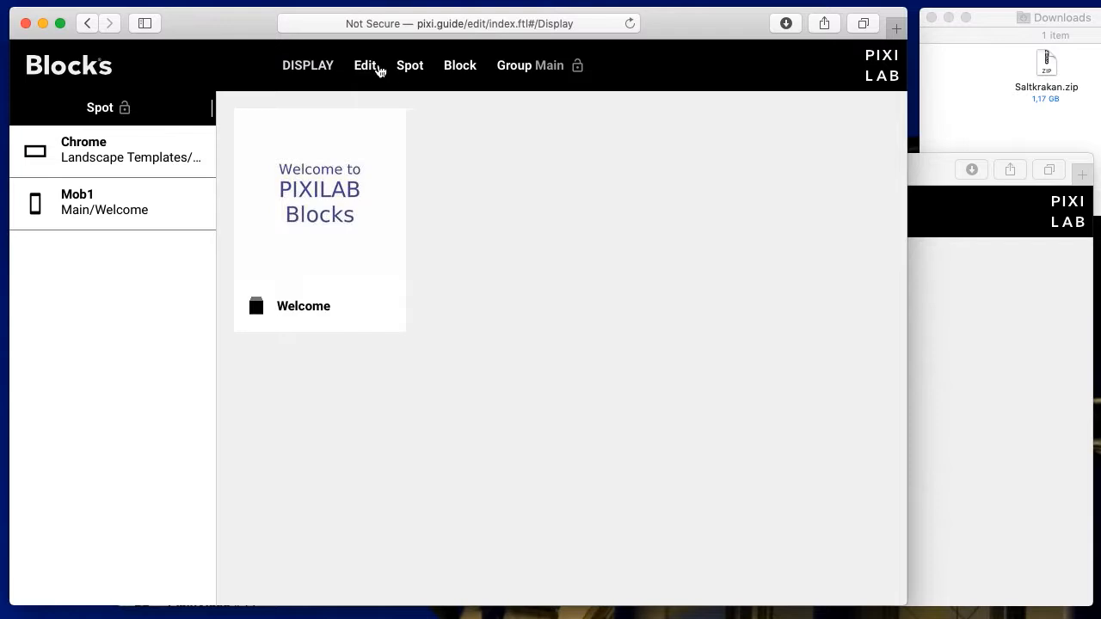
click(482, 67)
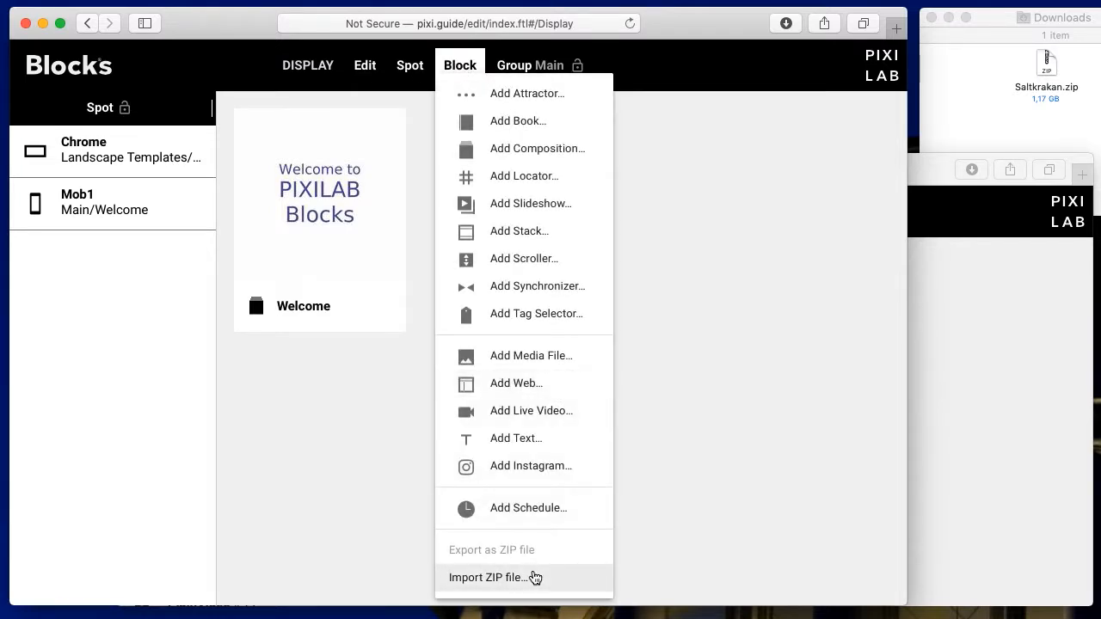
click(533, 577)
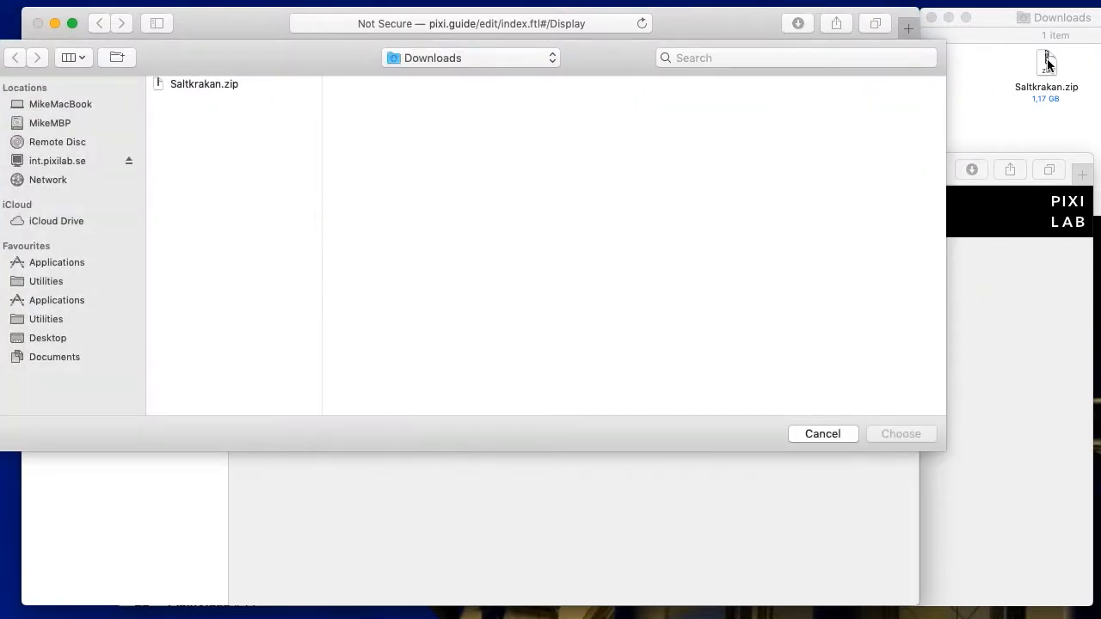
click(223, 84)
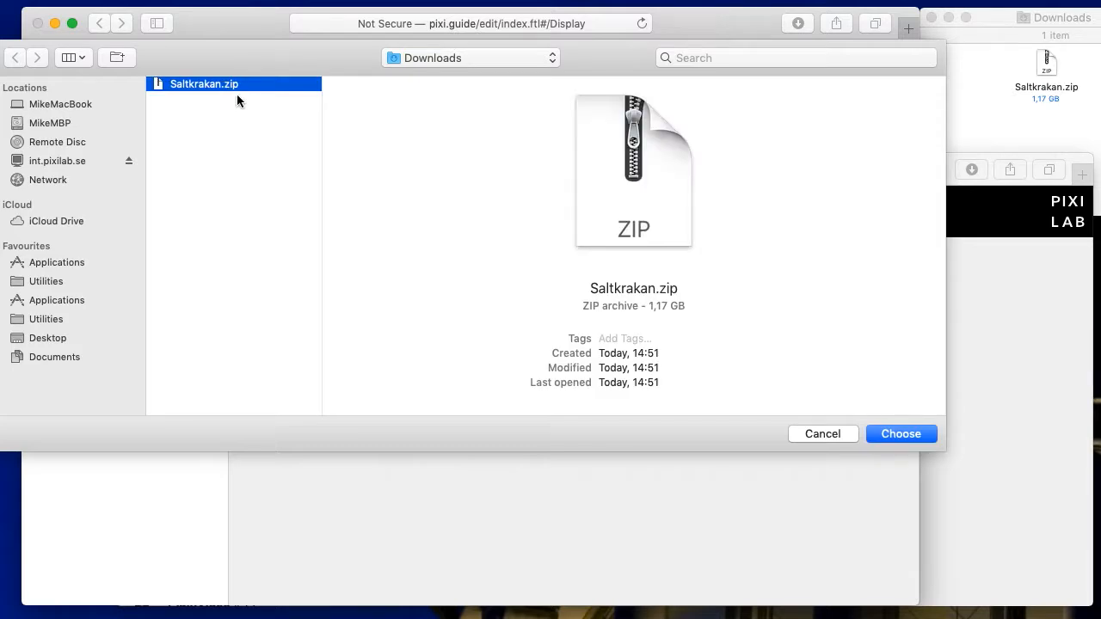
double_click(215, 82)
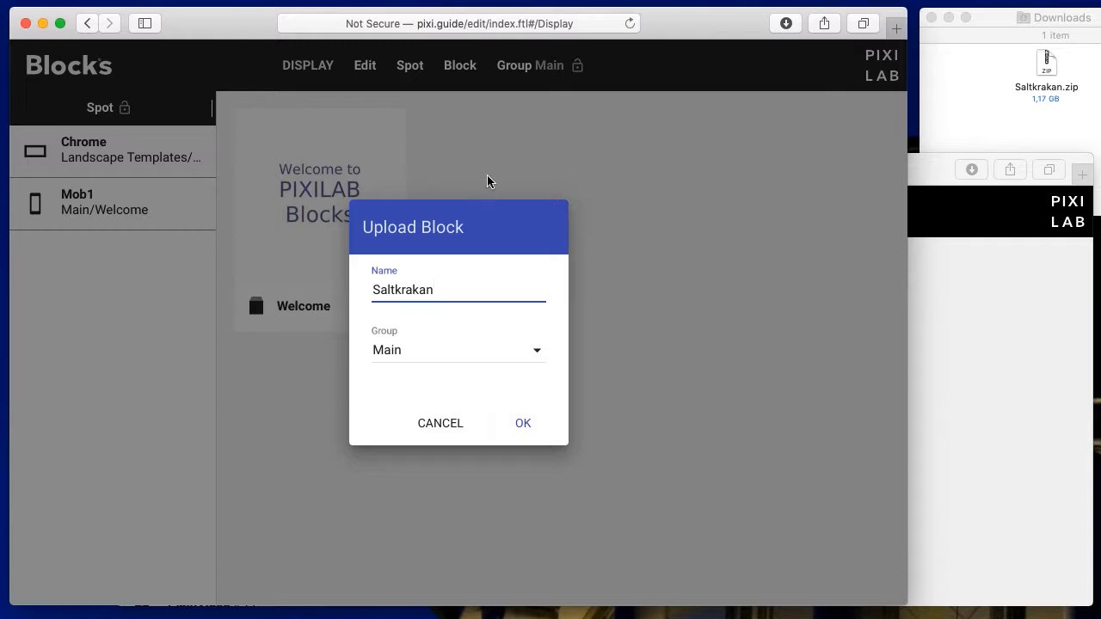
click(524, 423)
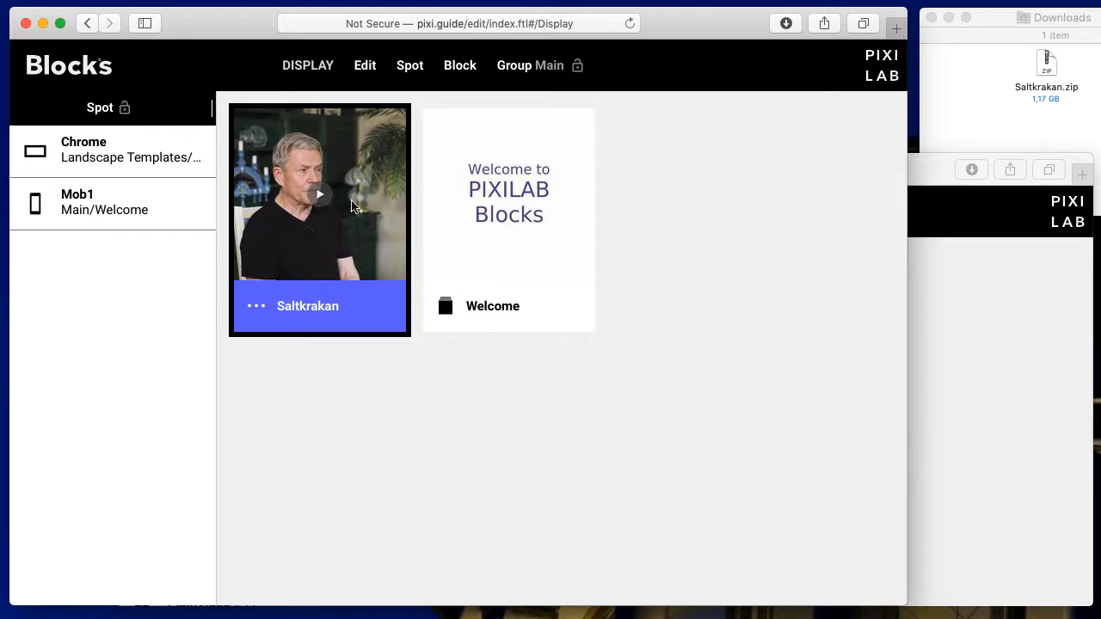
drag(311, 165, 117, 153)
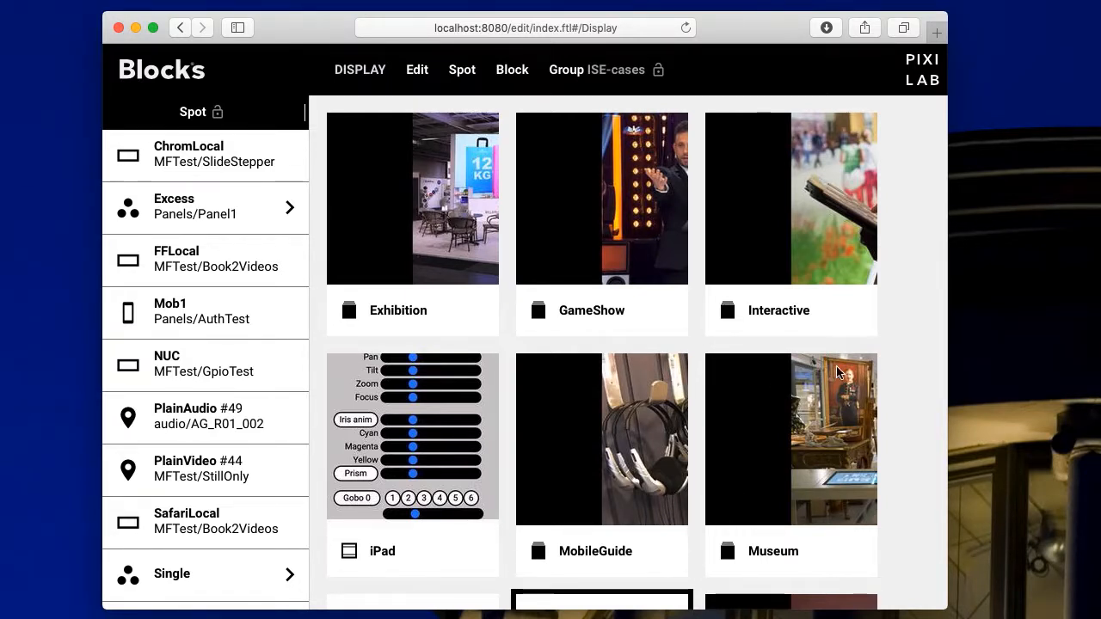
Open Slideshow #1 inside the ISE-cases Museum block on localhost and view its Nykoping-5.jpg and Nykoping-31.jpg slides
click(813, 380)
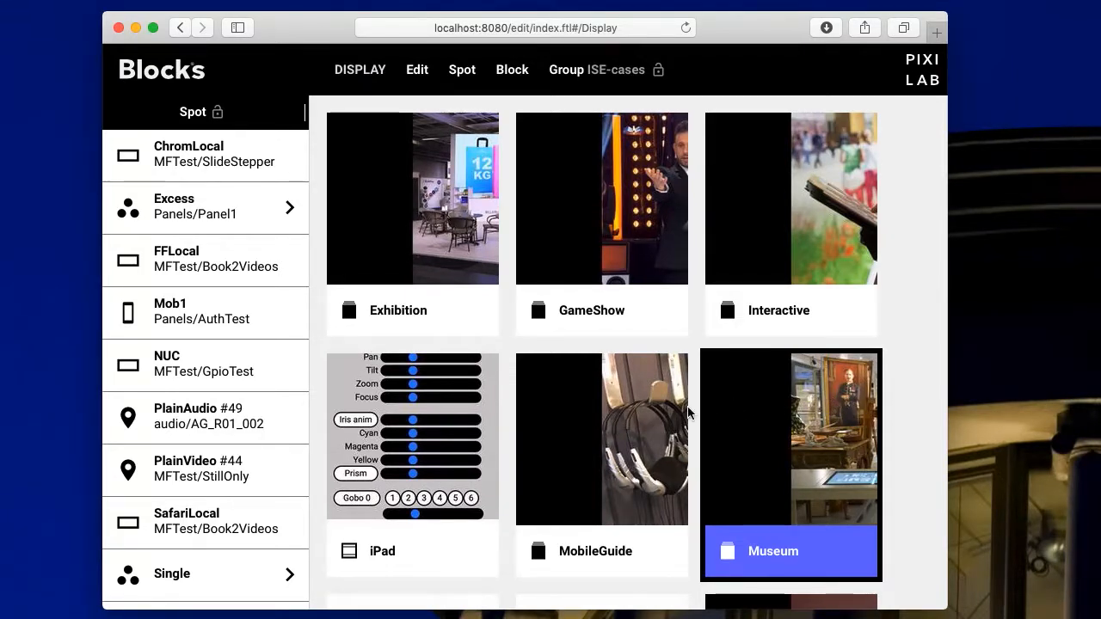
click(624, 396)
click(839, 387)
double_click(812, 396)
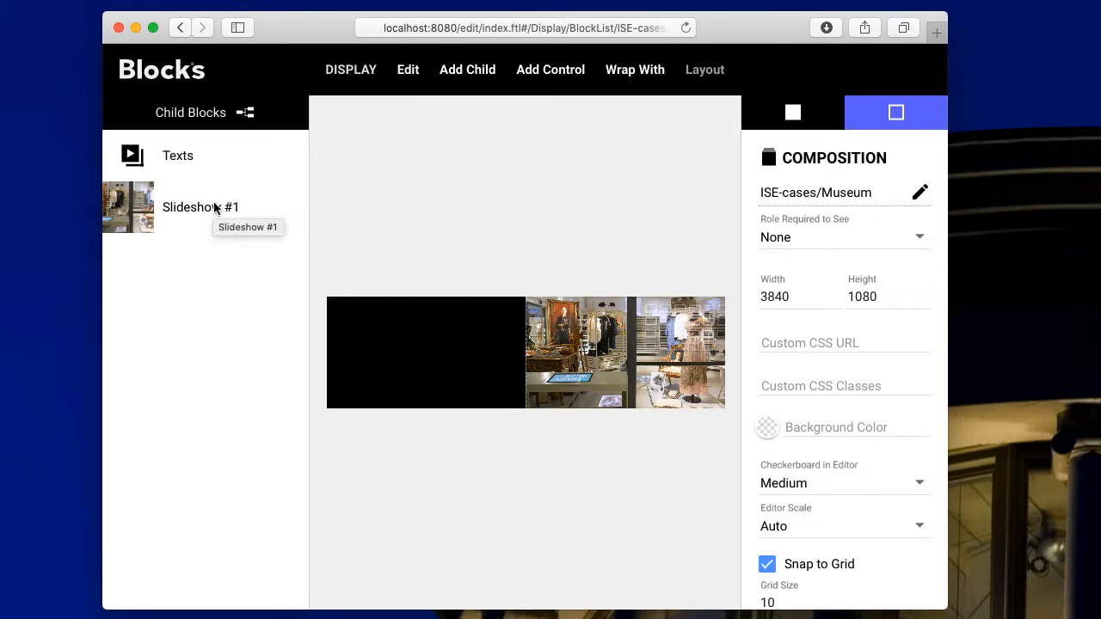
double_click(215, 207)
click(223, 214)
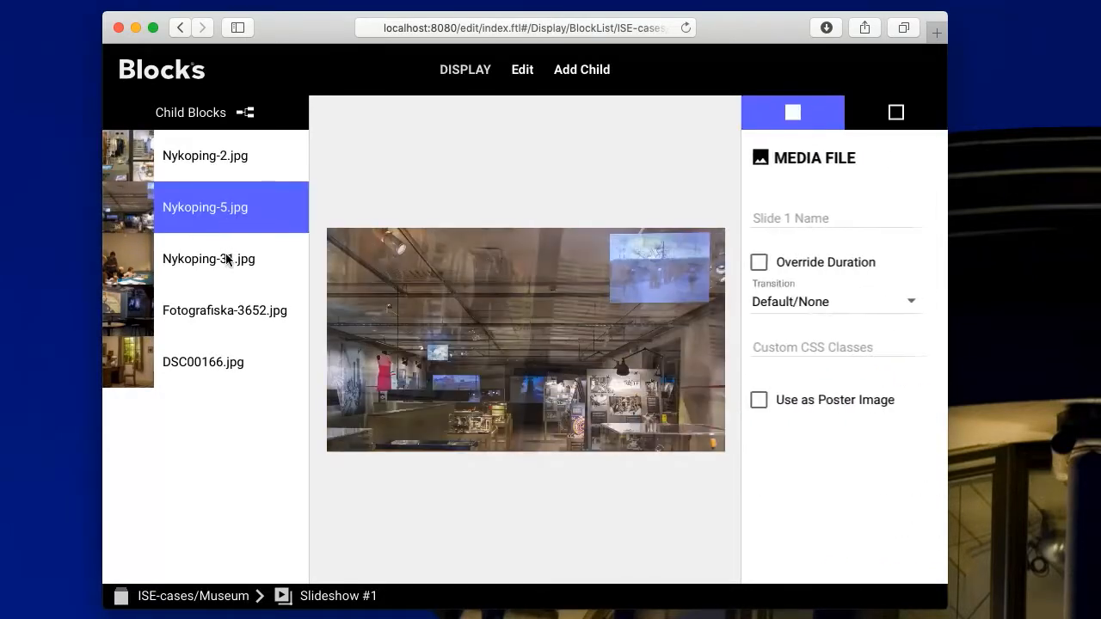
click(226, 255)
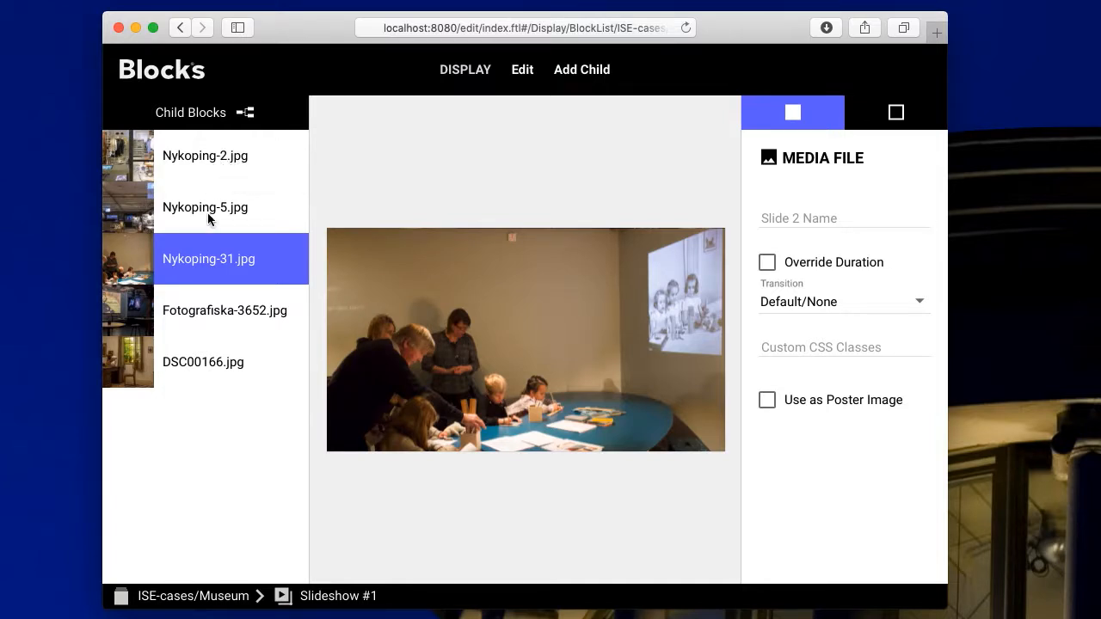
Copy the Nykoping-2.jpg, Nykoping-5.jpg and Nykoping-31.jpg slides from Slideshow #1, view the DSC00166.jpg slide, and return to the block list
shift+click(229, 159)
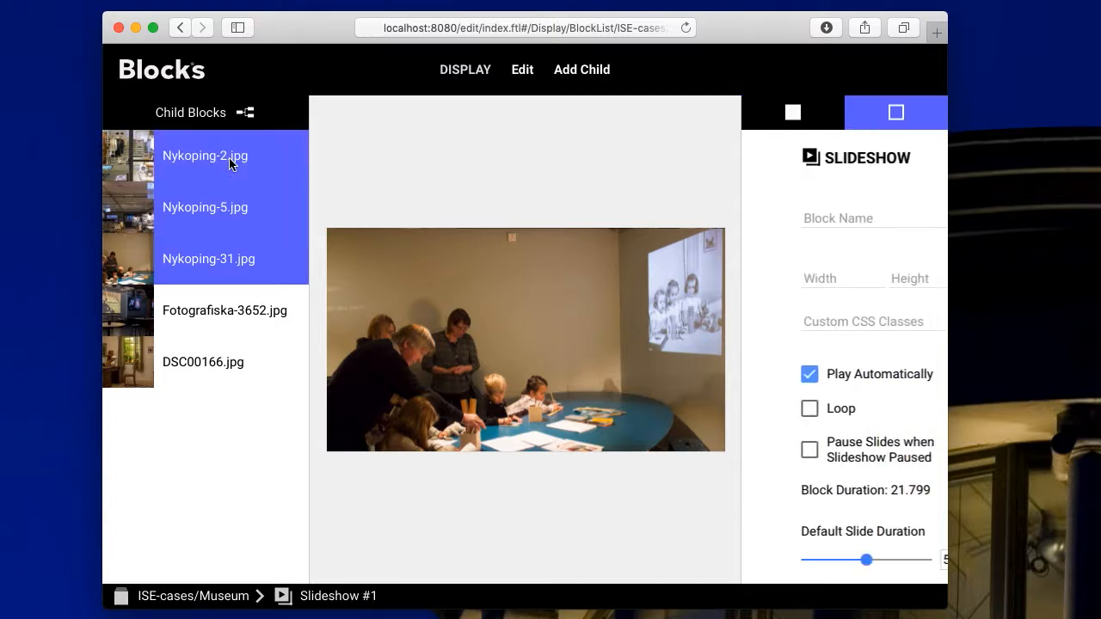
click(527, 72)
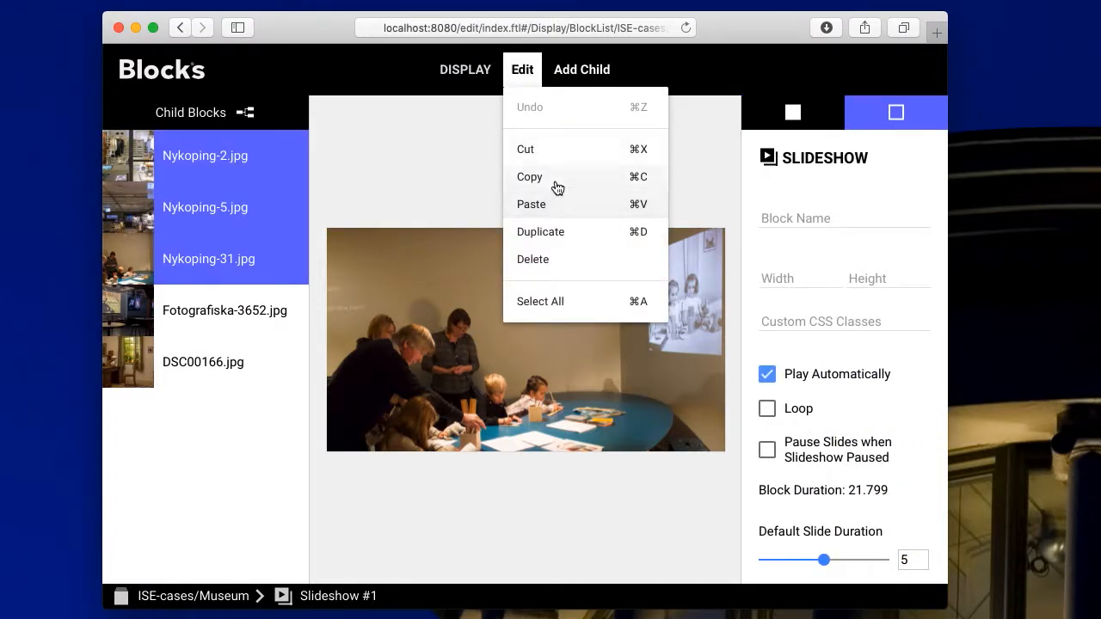
click(556, 187)
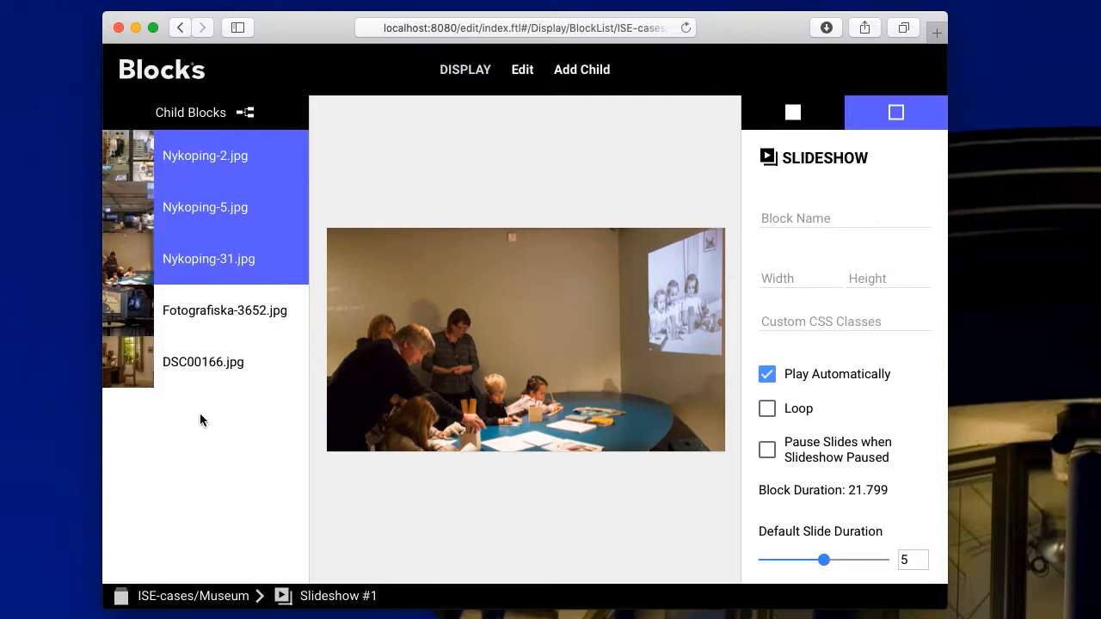
click(223, 362)
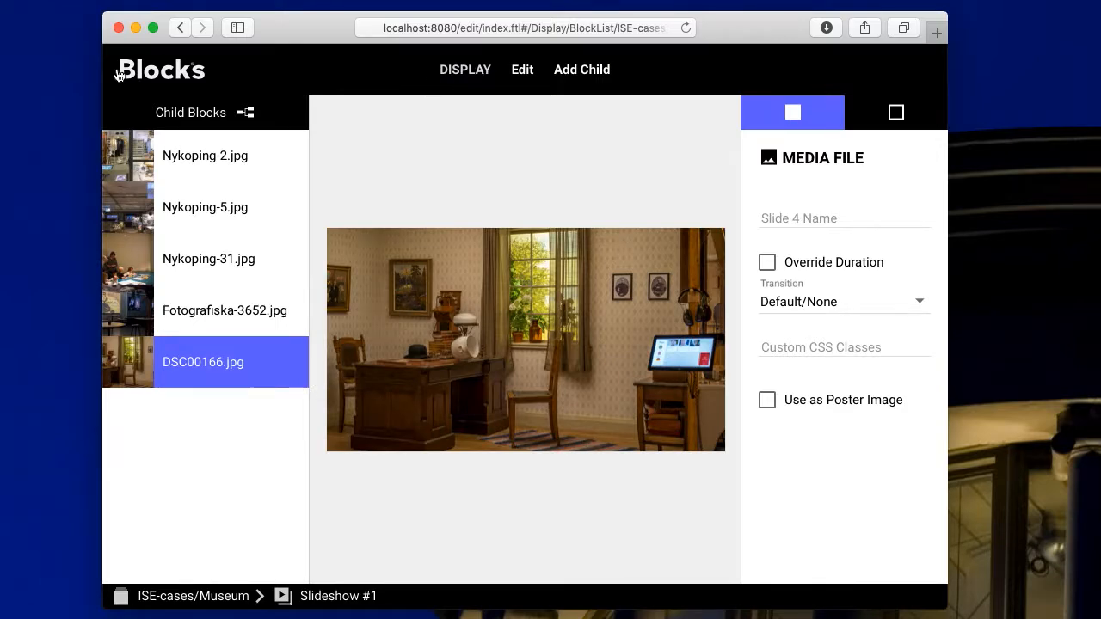
click(183, 76)
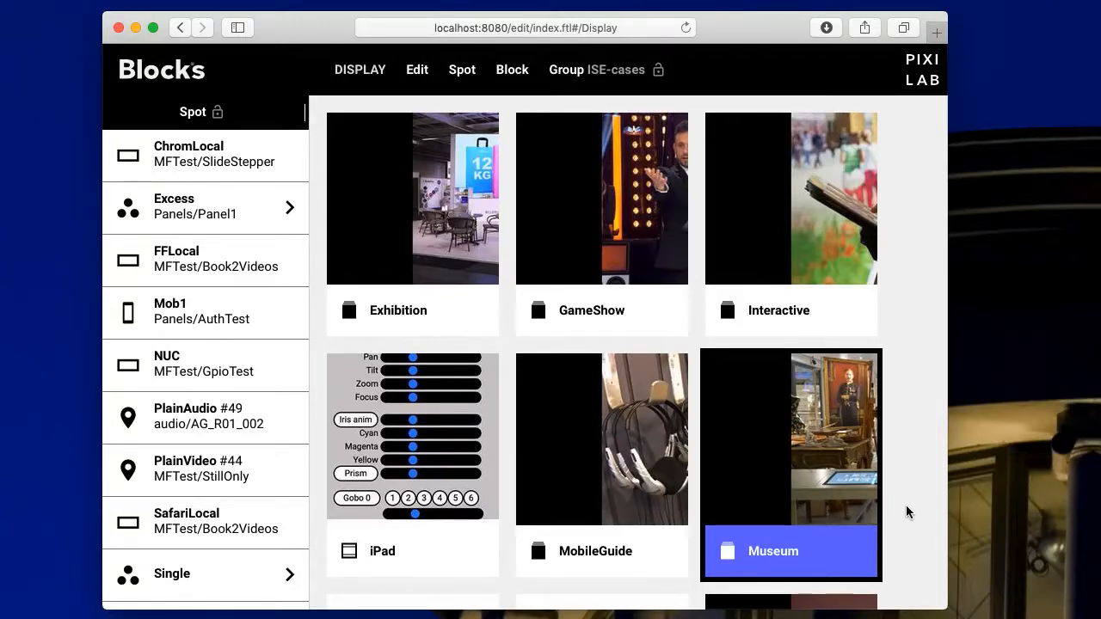
Add a Slideshow block named "New Slideshow" to the ISE-cases group, keeping the 1920 by 1080 size
click(511, 74)
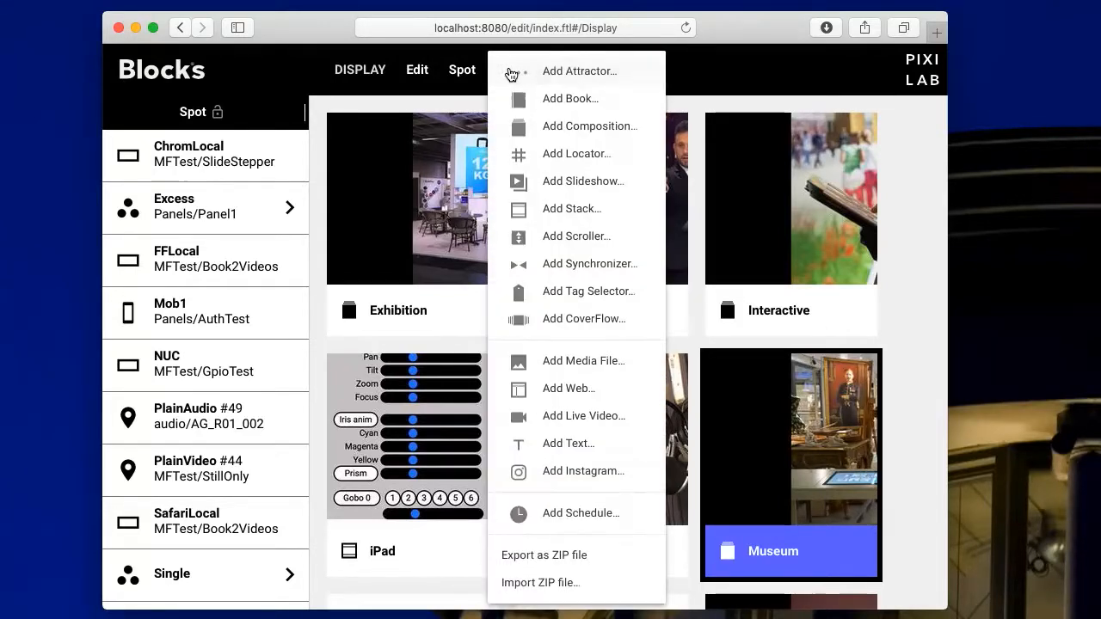
click(516, 180)
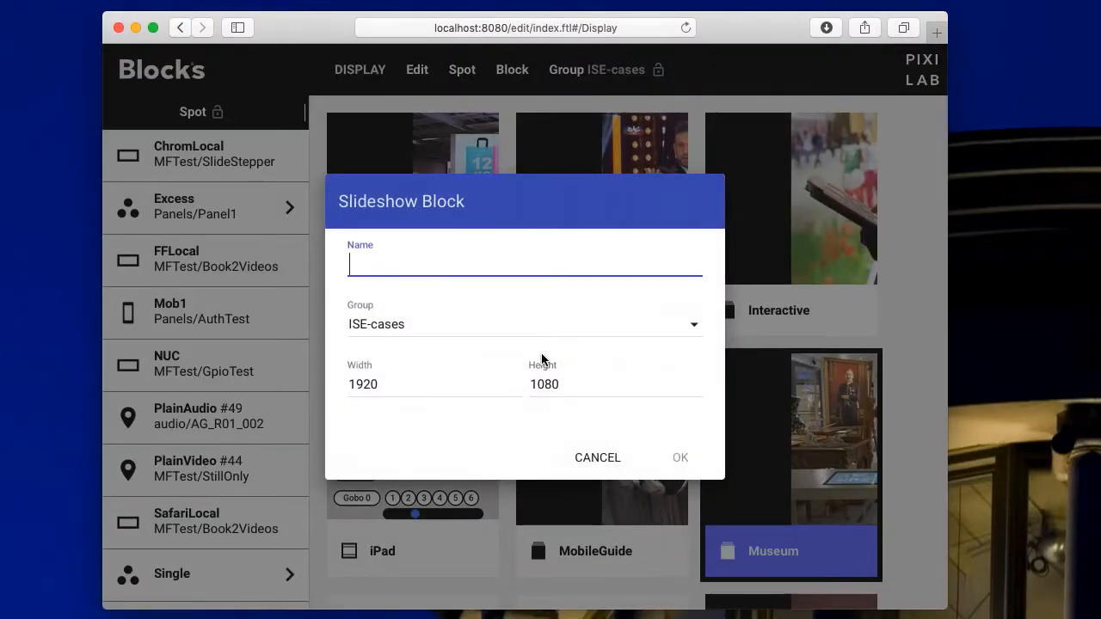
text(New Slideshow)
key(Return)
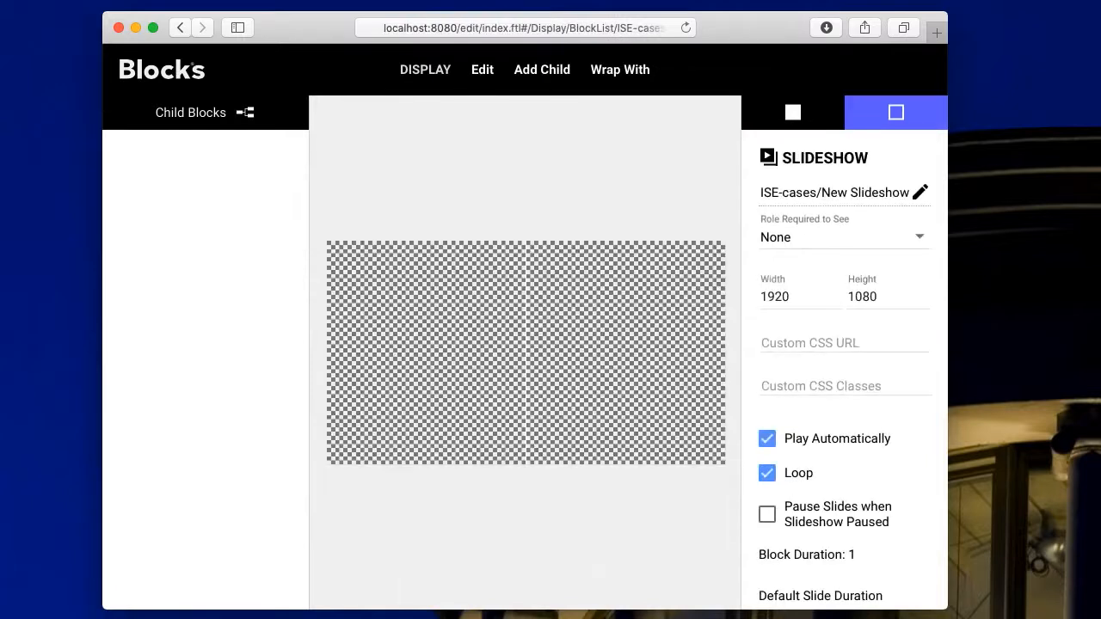
Paste the three copied Nykoping slides into New Slideshow and return to the block list
click(496, 78)
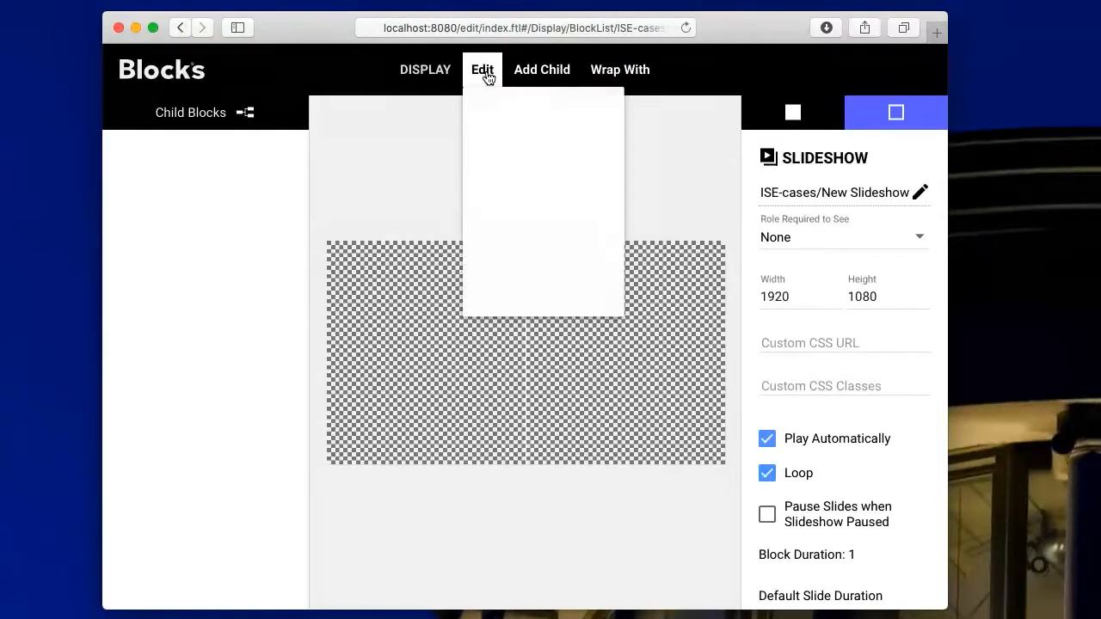
click(508, 211)
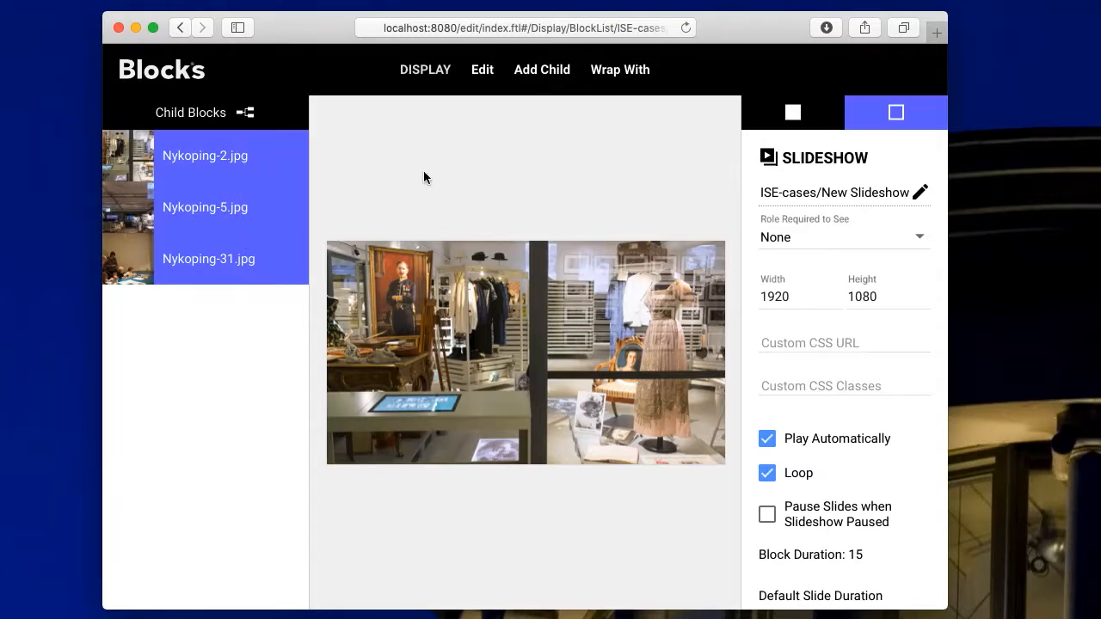
click(181, 70)
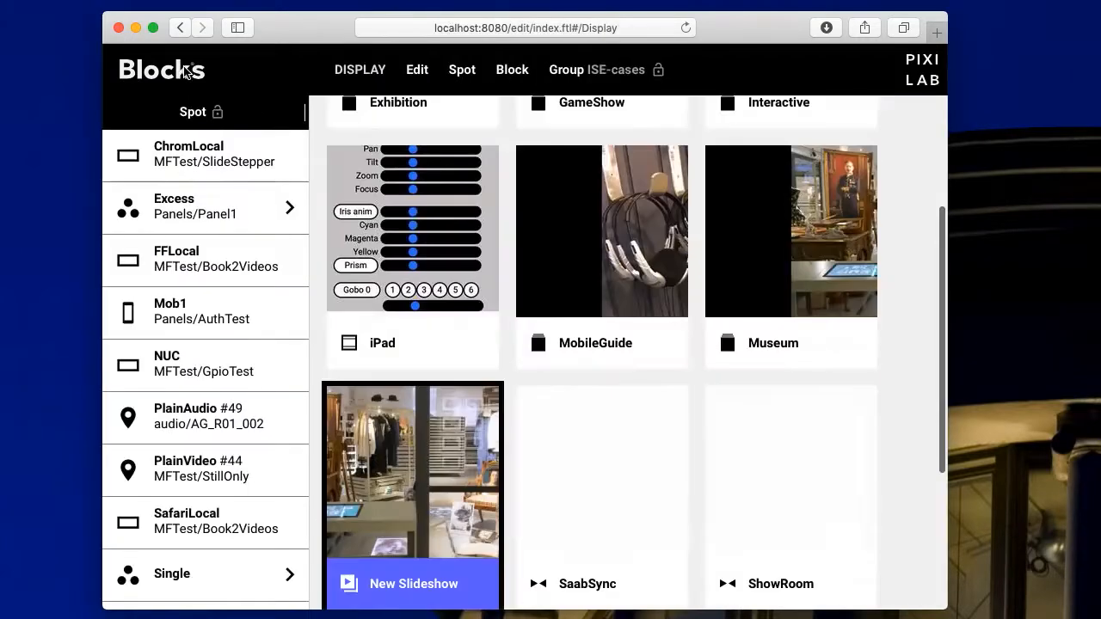
click(774, 250)
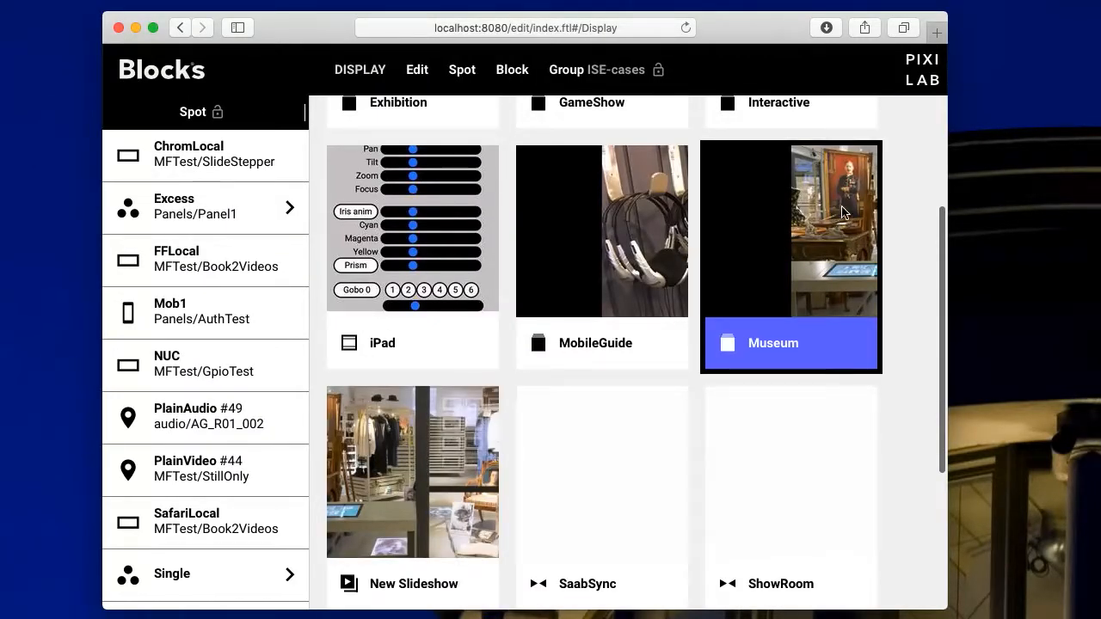
click(446, 453)
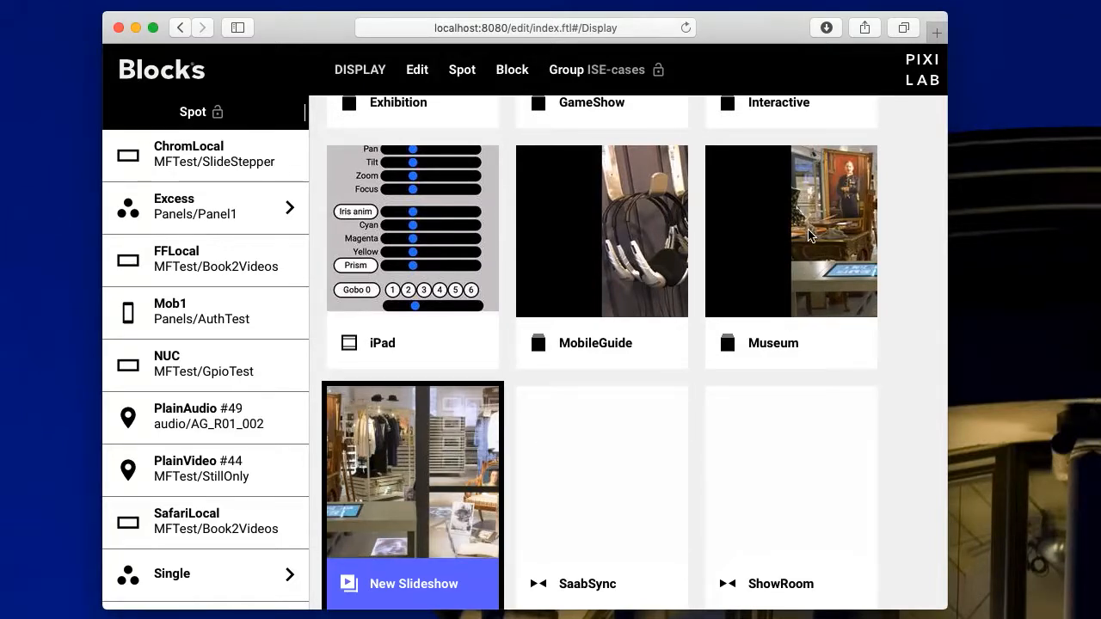
click(421, 73)
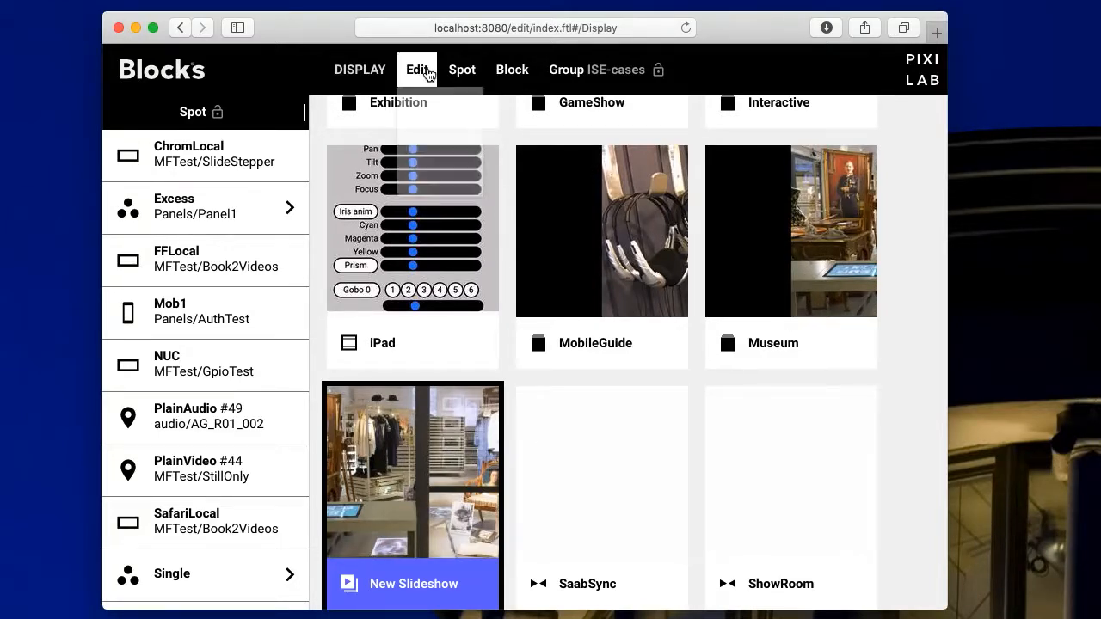
click(417, 71)
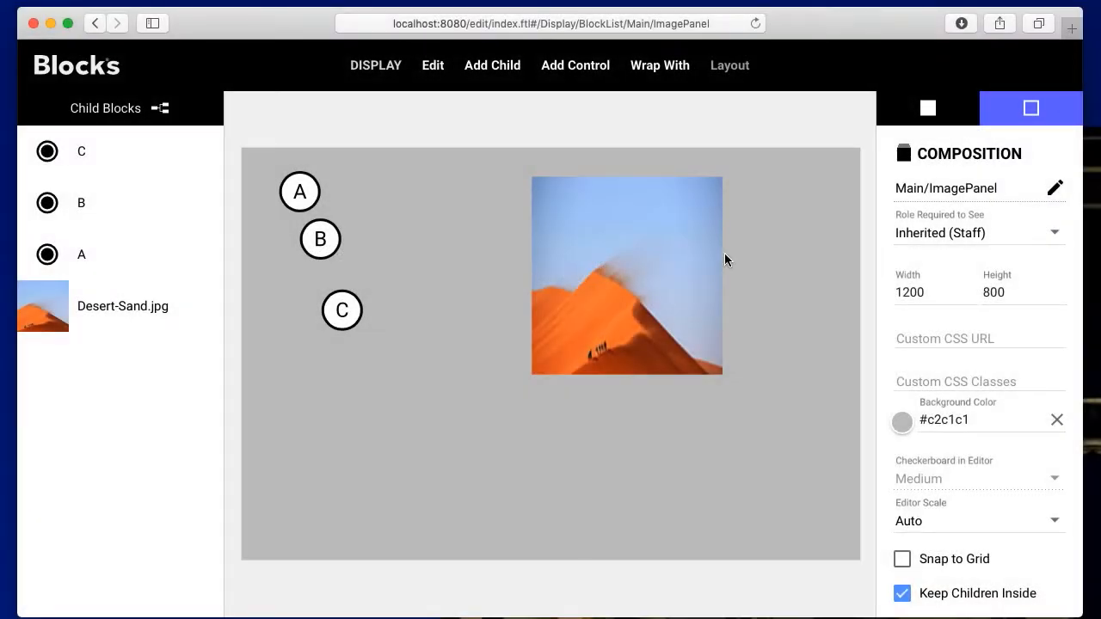
In the Main/ImagePanel composition, move the Desert-Sand.jpg image to about left 542, top 131, and shift buttons B and C slightly right
drag(607, 262, 595, 301)
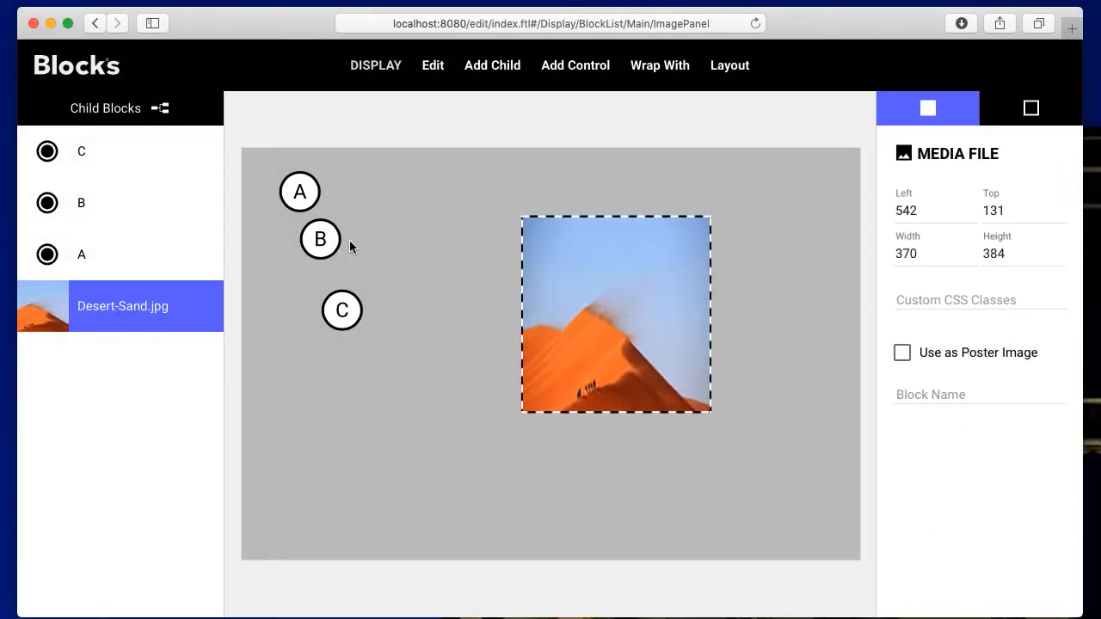
click(325, 242)
drag(327, 243, 329, 247)
mouse_move(343, 306)
mouse_down()
mouse_move(351, 293)
mouse_move(362, 305)
mouse_up()
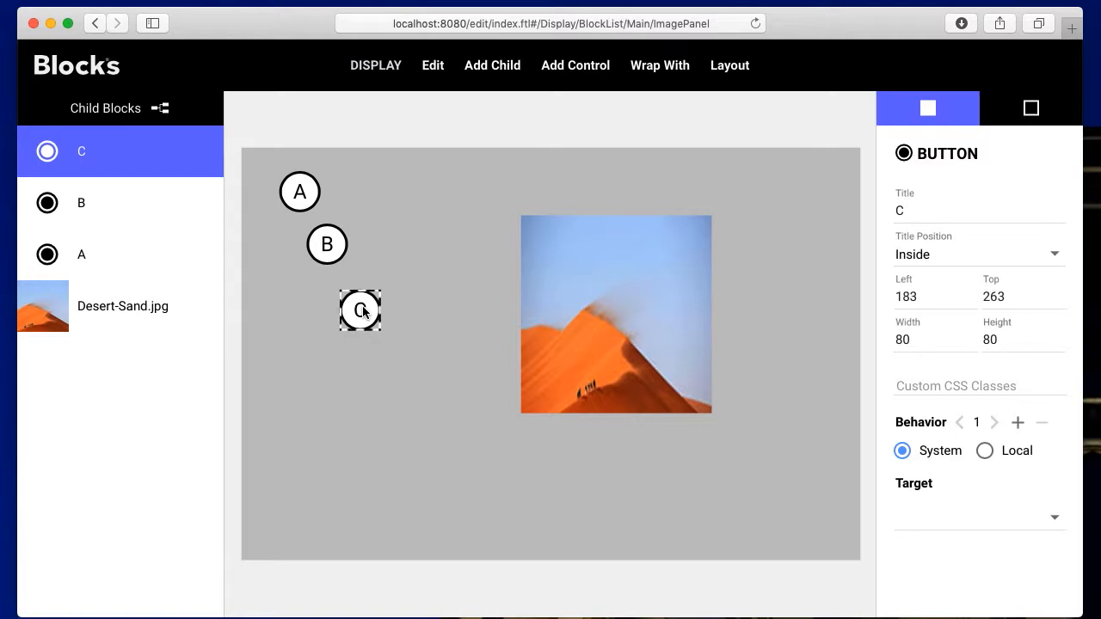
Move the Desert-Sand.jpg image around the composition, over button C and back, leaving it at about left 476, top 66
drag(669, 314, 652, 308)
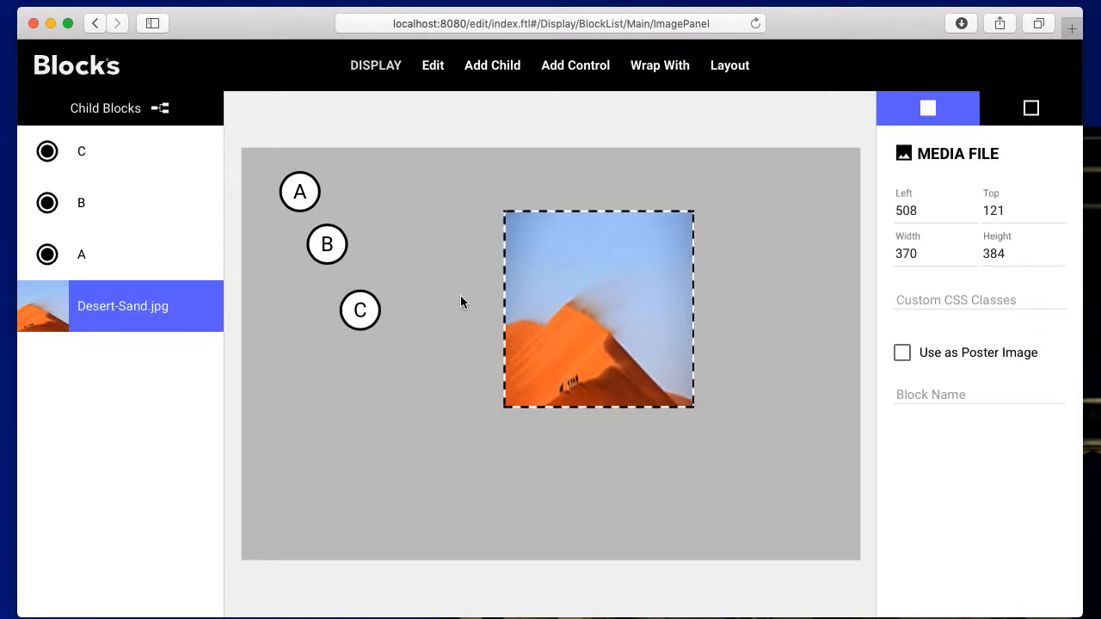
drag(620, 334, 489, 321)
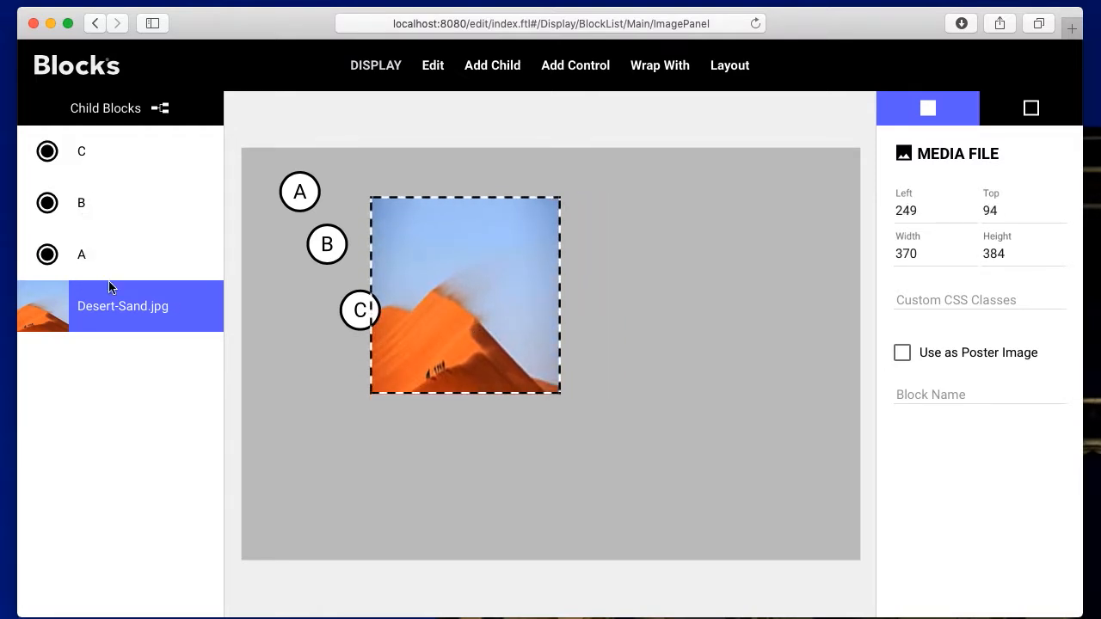
drag(109, 304, 153, 323)
drag(444, 259, 562, 244)
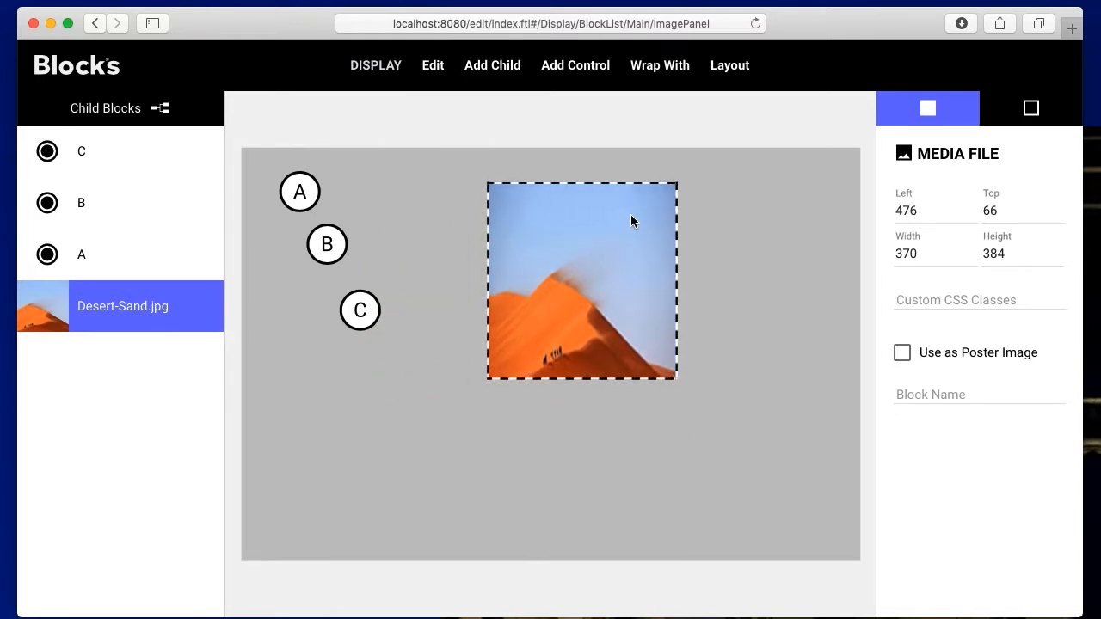
click(486, 65)
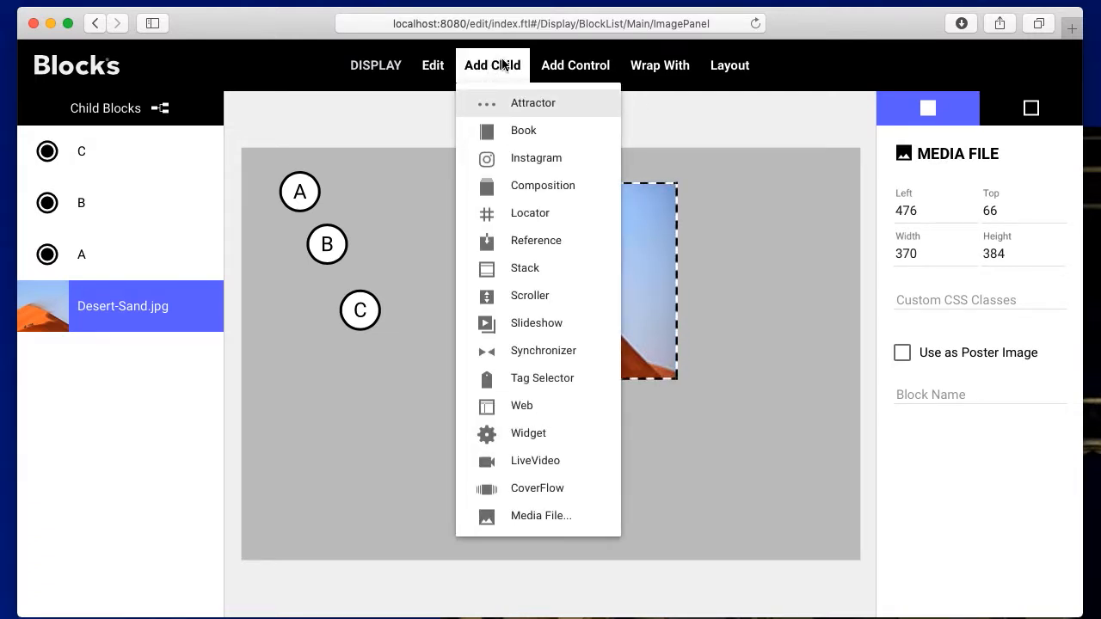
click(583, 69)
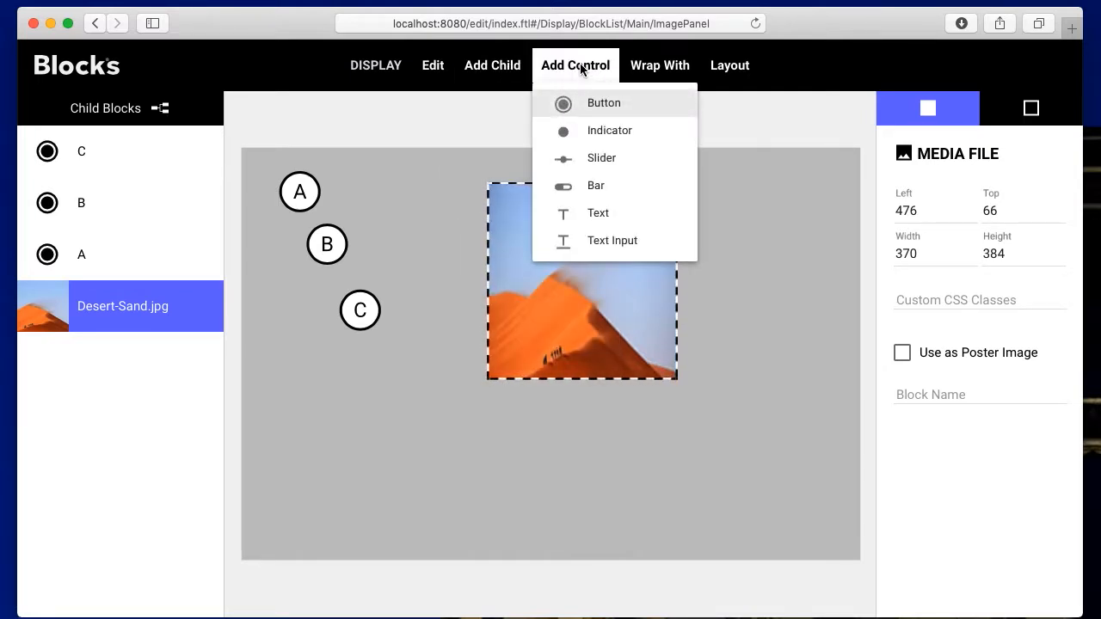
click(580, 69)
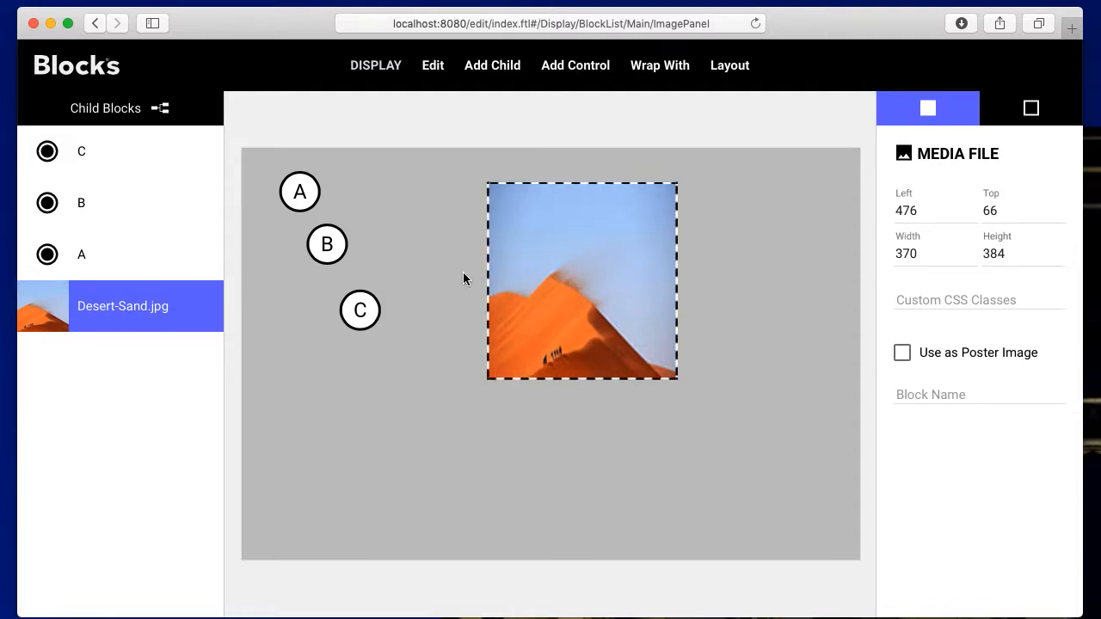
Nudge buttons B and C to even out the vertical spacing, placing C at about left 186, top 257
click(330, 250)
drag(332, 251, 332, 259)
drag(370, 315, 371, 307)
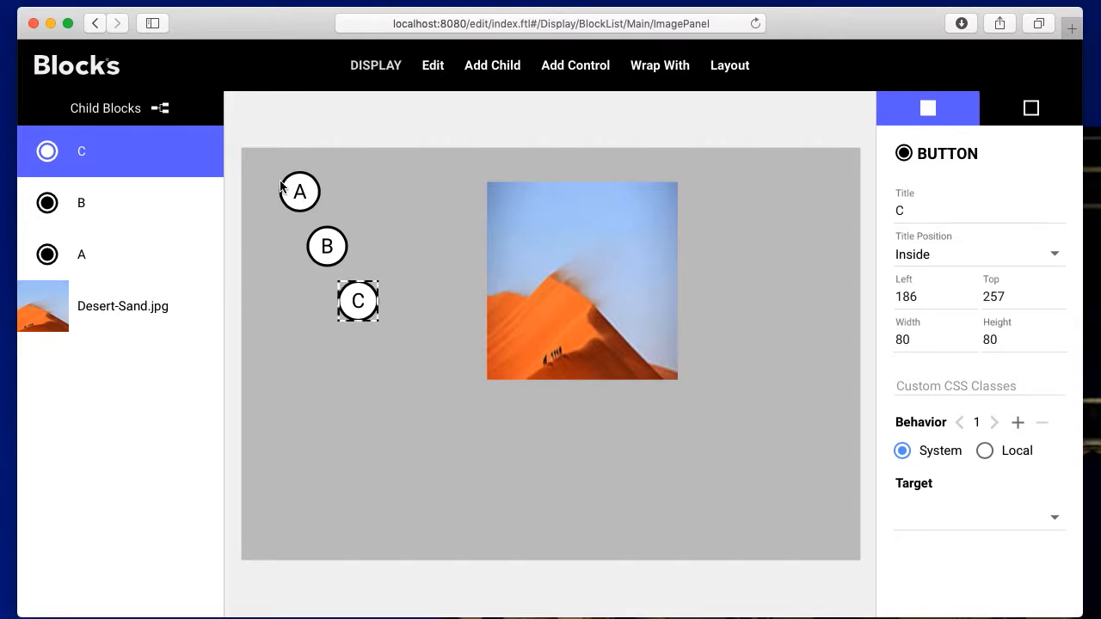
Select buttons A, B and C together and align them horizontally by their centers
click(263, 152)
drag(264, 152, 383, 331)
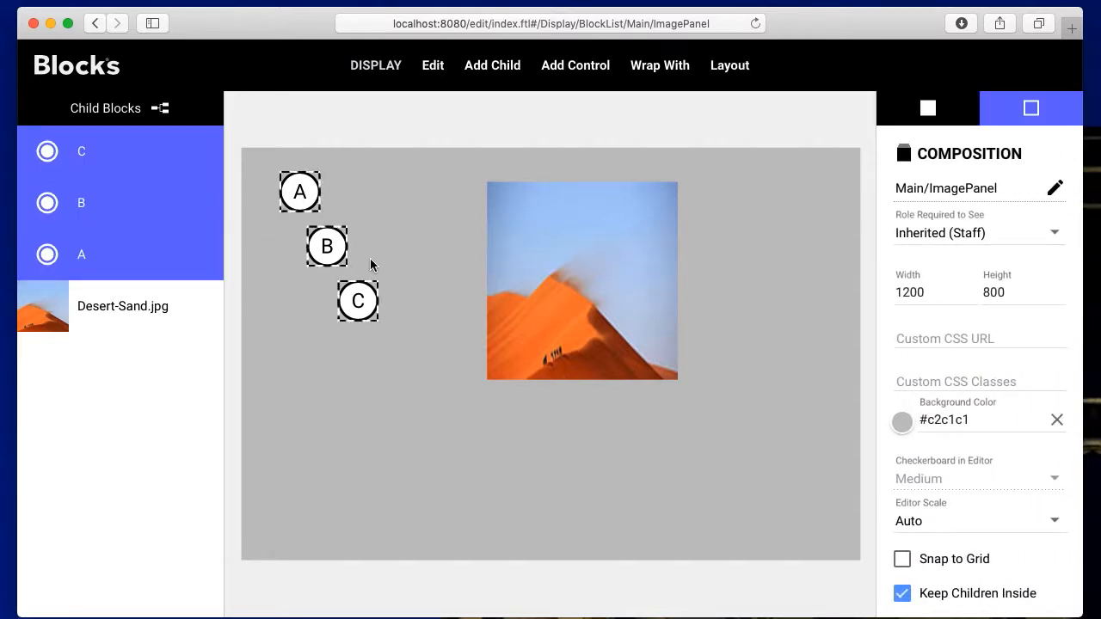
click(275, 179)
click(208, 165)
shift+click(191, 215)
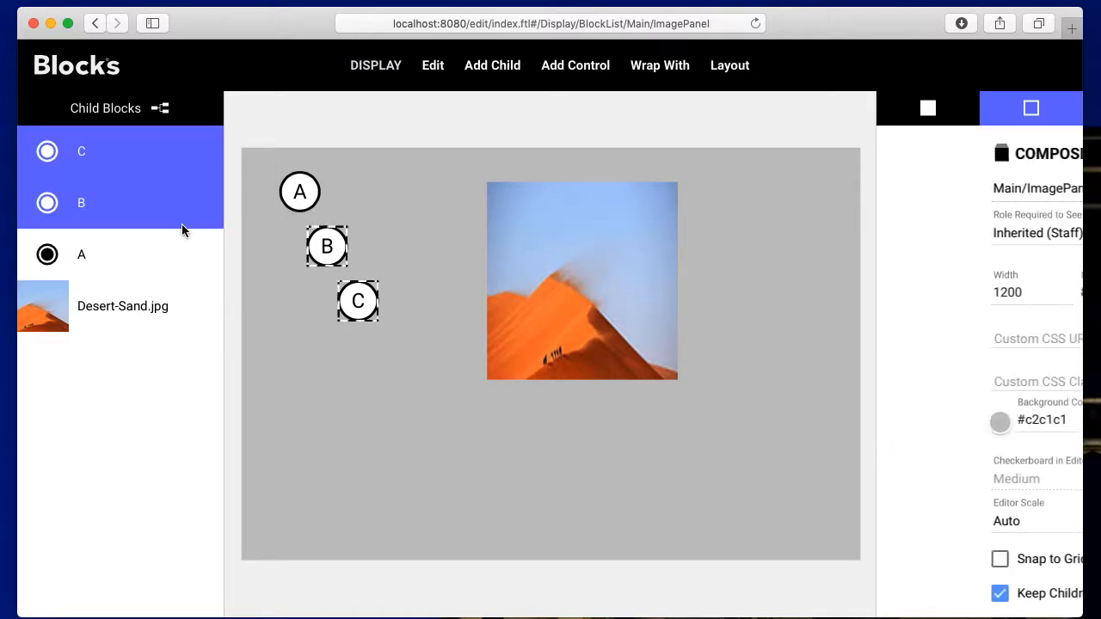
shift+click(180, 246)
click(728, 67)
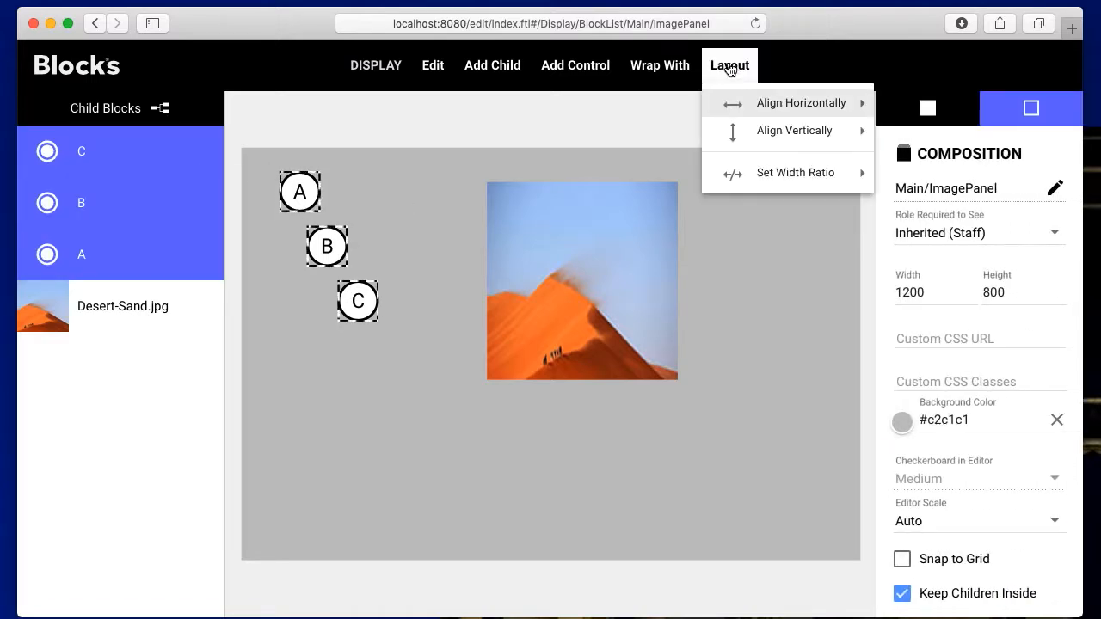
mouse_move(811, 113)
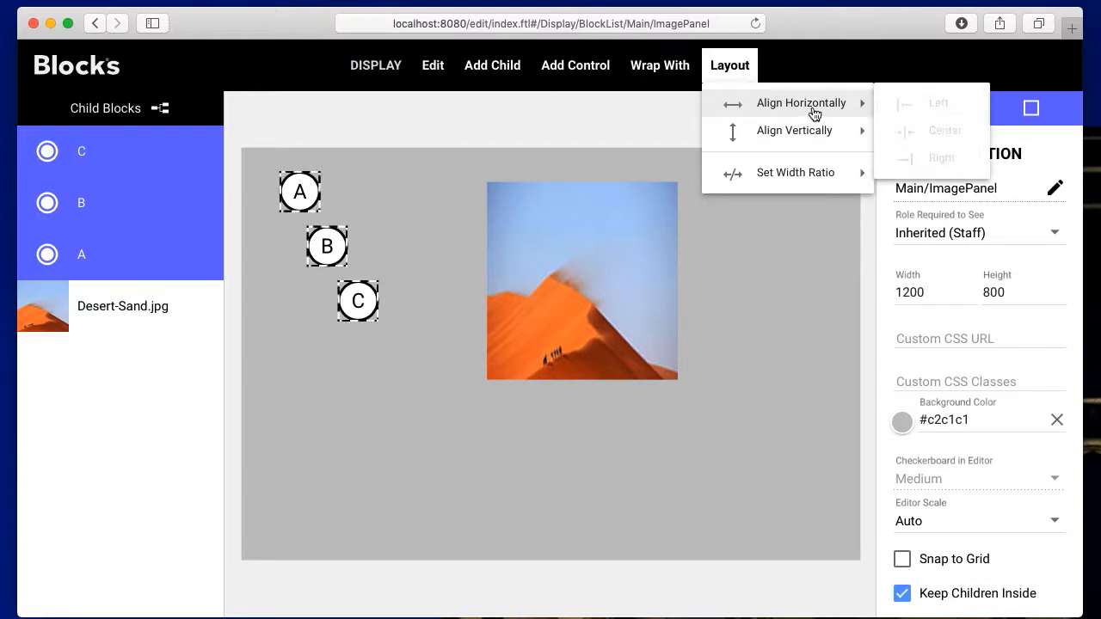
click(914, 130)
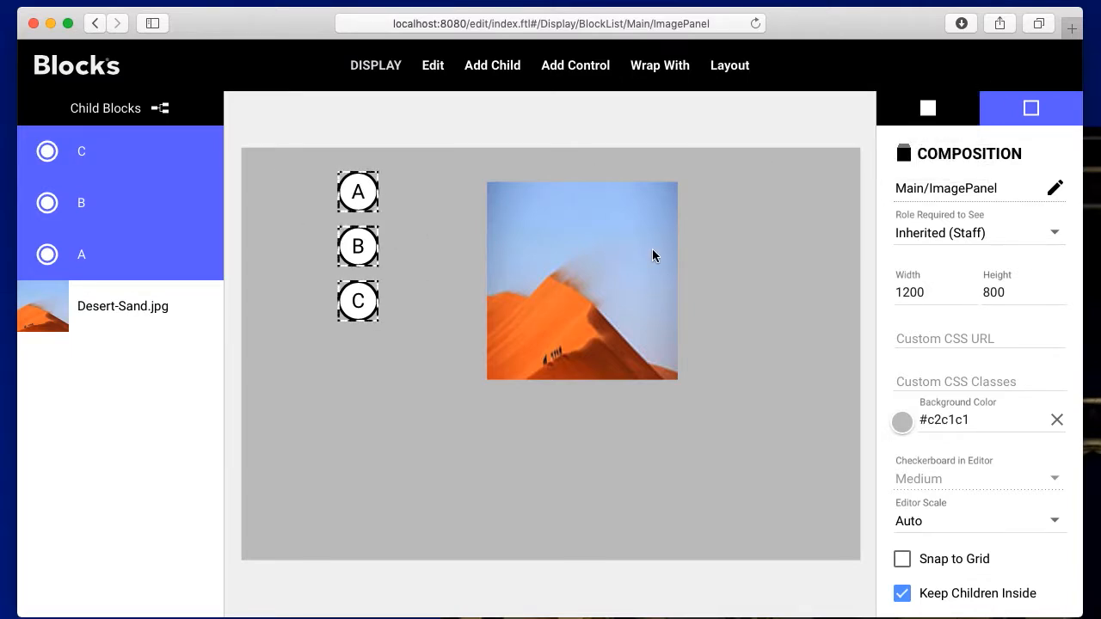
Center the Desert-Sand.jpg image in the composition, aligning it vertically to Middle and horizontally to Center
click(565, 235)
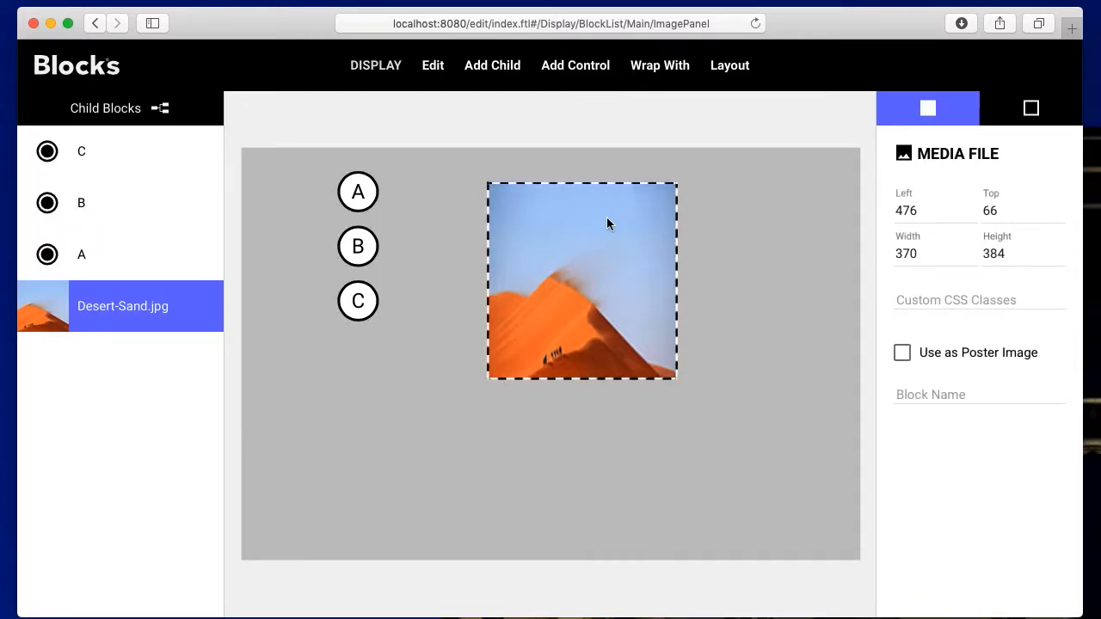
click(730, 69)
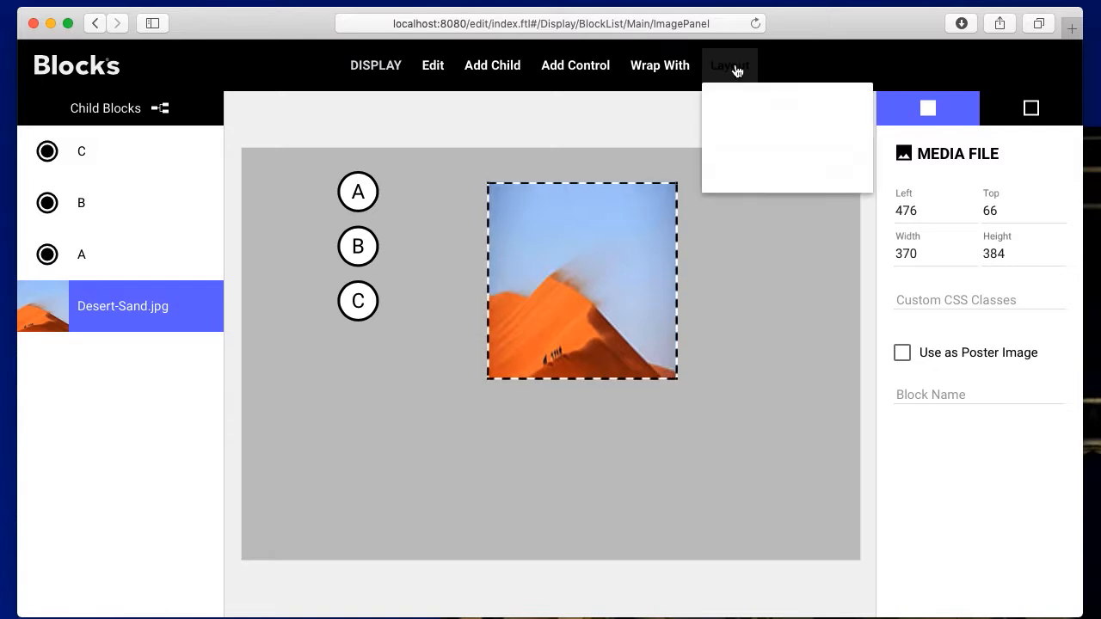
mouse_move(788, 134)
click(910, 159)
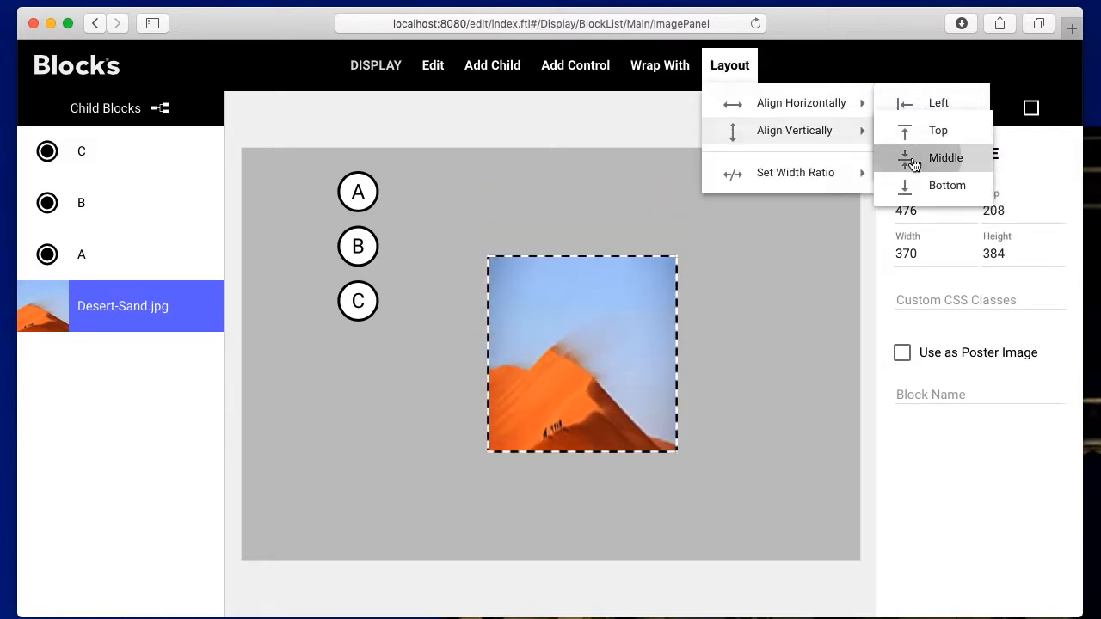
click(660, 65)
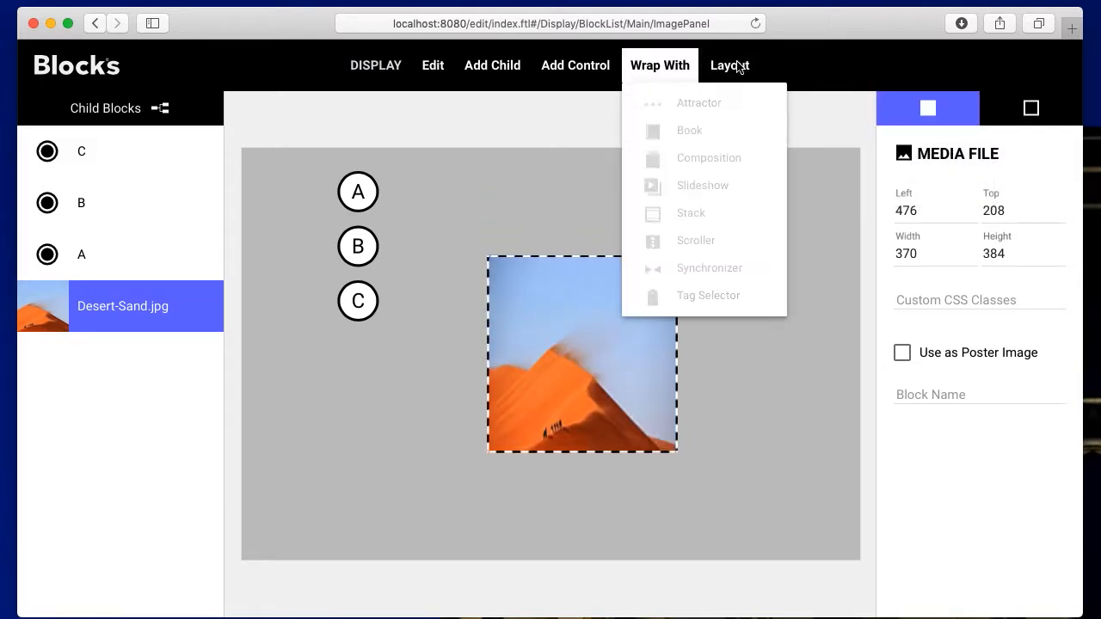
click(731, 72)
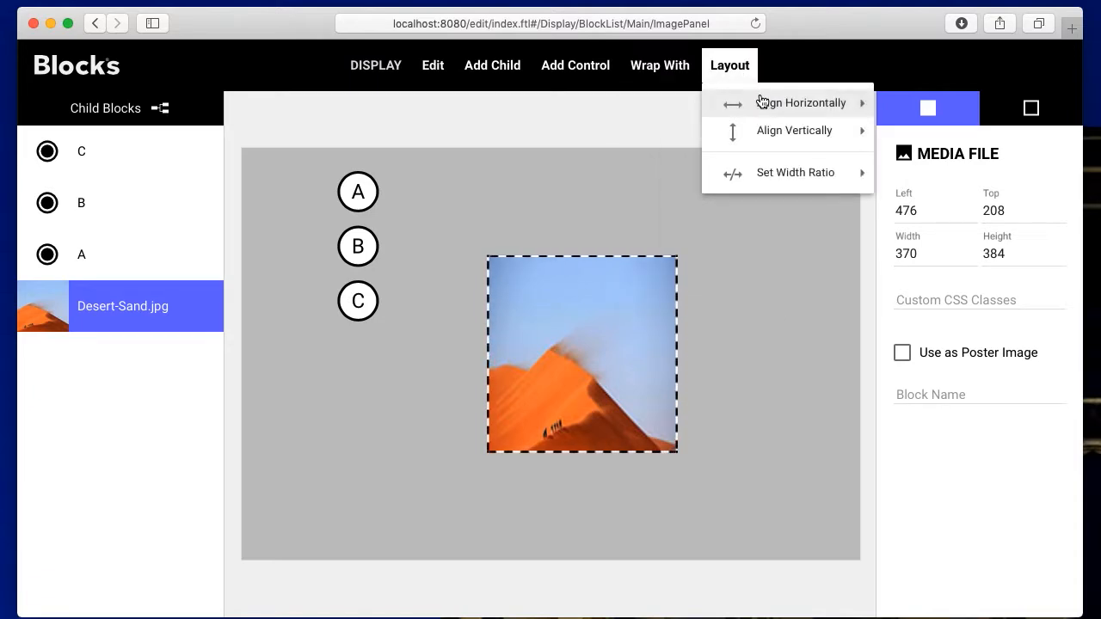
mouse_move(774, 103)
click(946, 130)
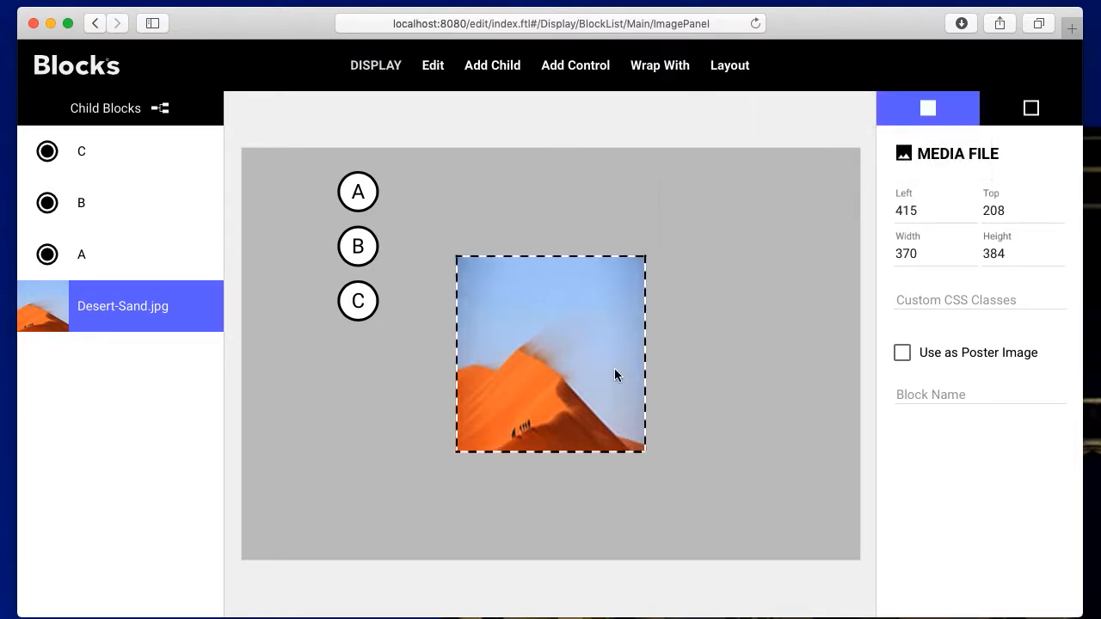
Select buttons A, B and C together and move the group closer to the composition's left edge
click(363, 197)
shift+click(362, 248)
shift+click(363, 305)
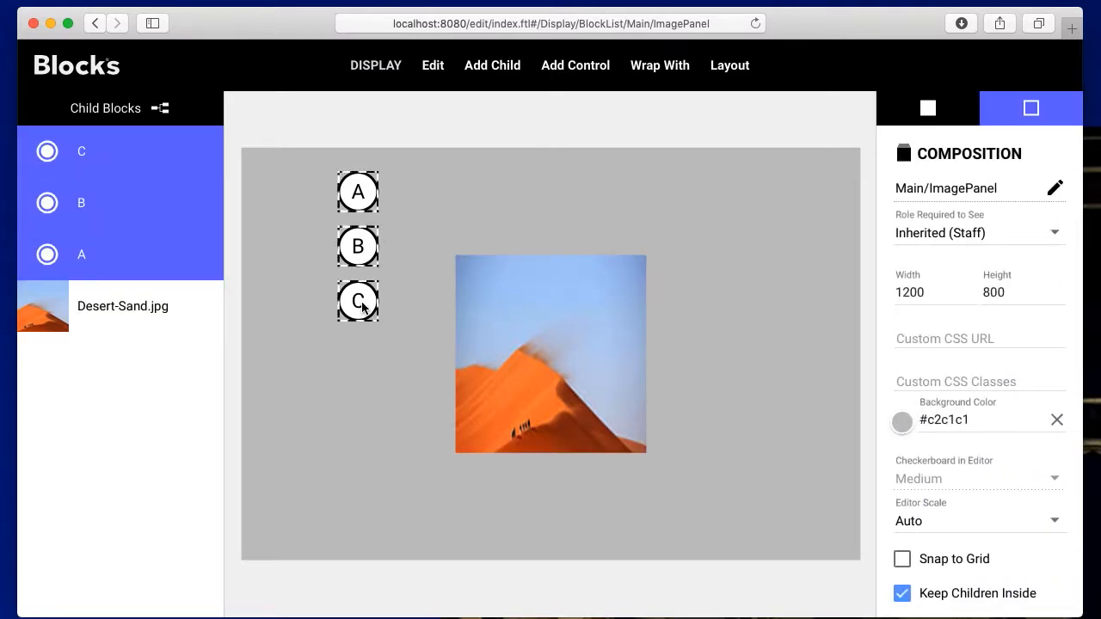
drag(359, 251, 307, 254)
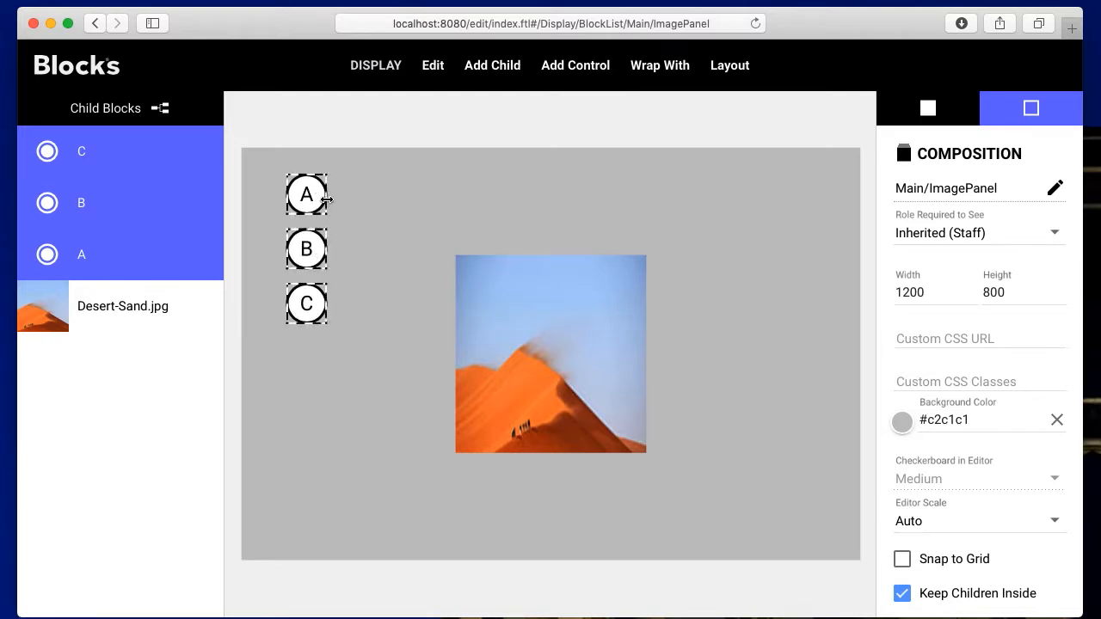
Resize buttons A, B and C together into wide pill shapes about 187 wide and 72 high
drag(326, 198, 383, 200)
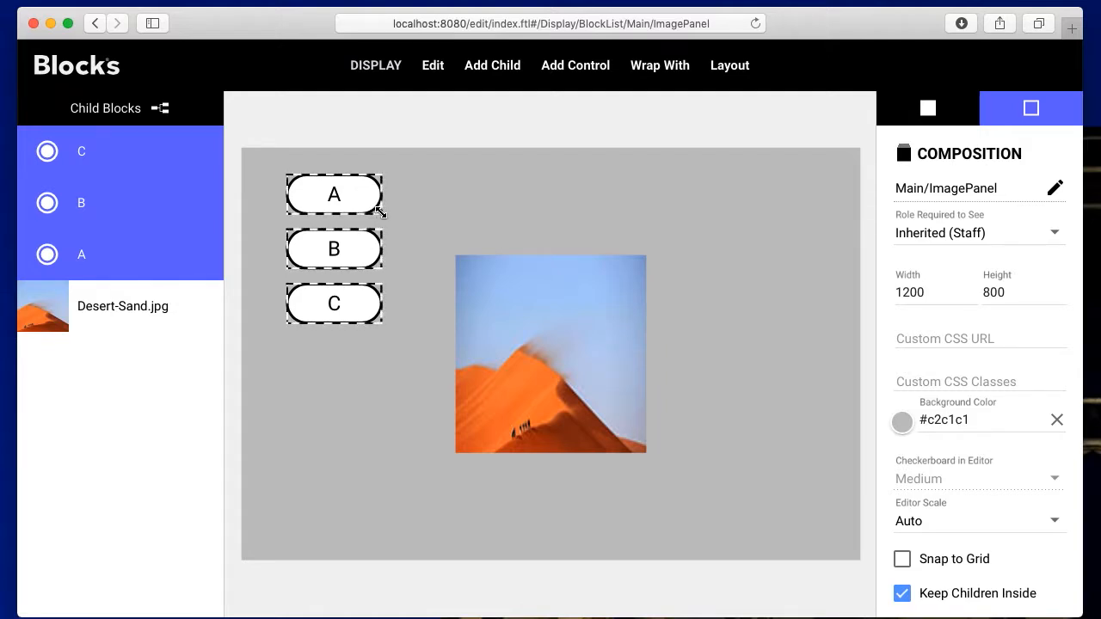
drag(380, 220, 379, 267)
mouse_move(376, 212)
mouse_down()
mouse_move(385, 198)
mouse_move(399, 207)
mouse_move(381, 205)
mouse_up()
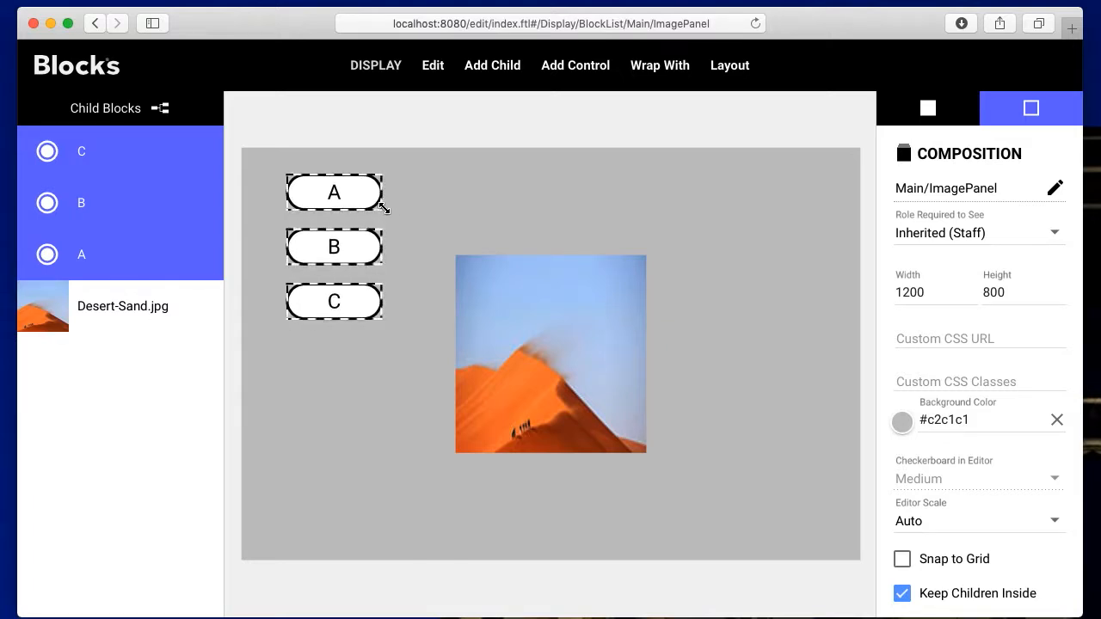
Move the Desert-Sand.jpg image to about left 395, top 108 and enlarge it to about 766 by 433
drag(572, 374, 563, 316)
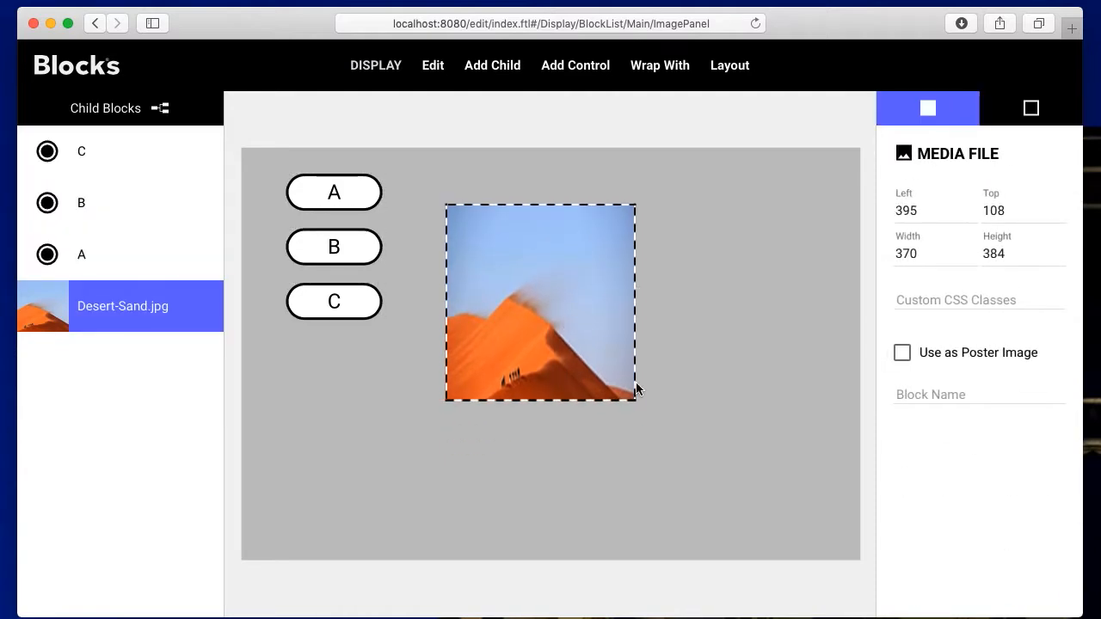
drag(634, 401, 605, 400)
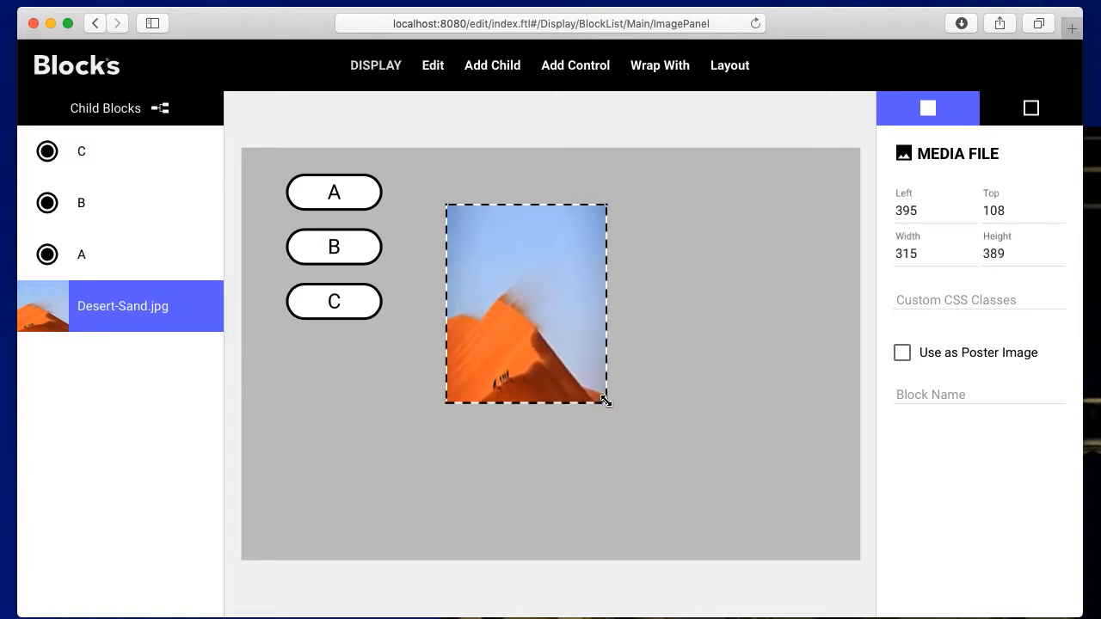
click(642, 415)
click(608, 394)
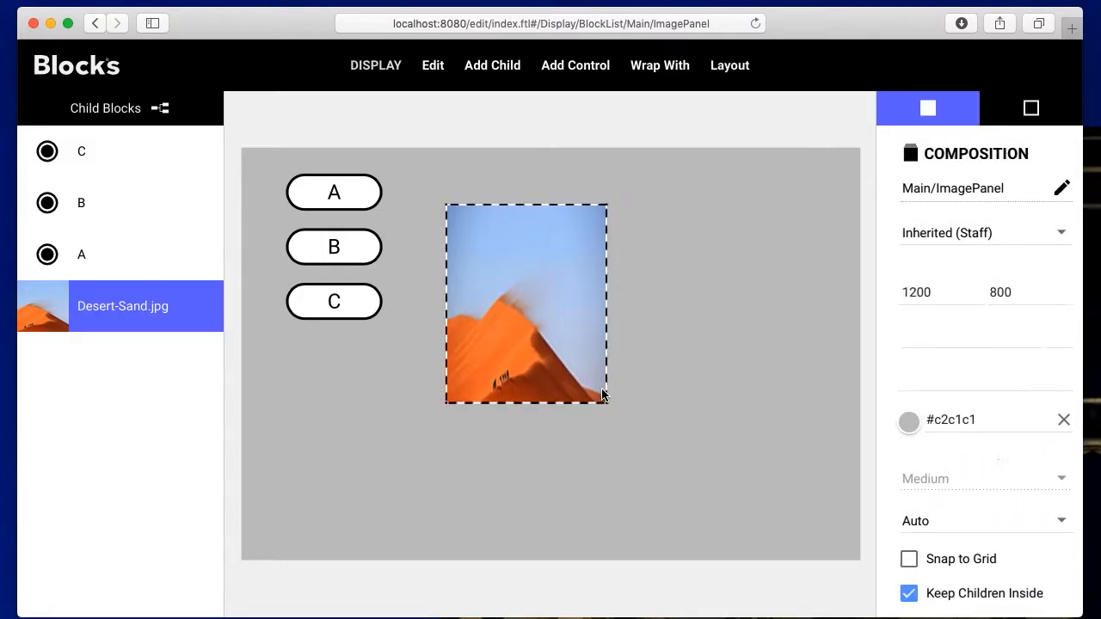
drag(605, 404, 839, 445)
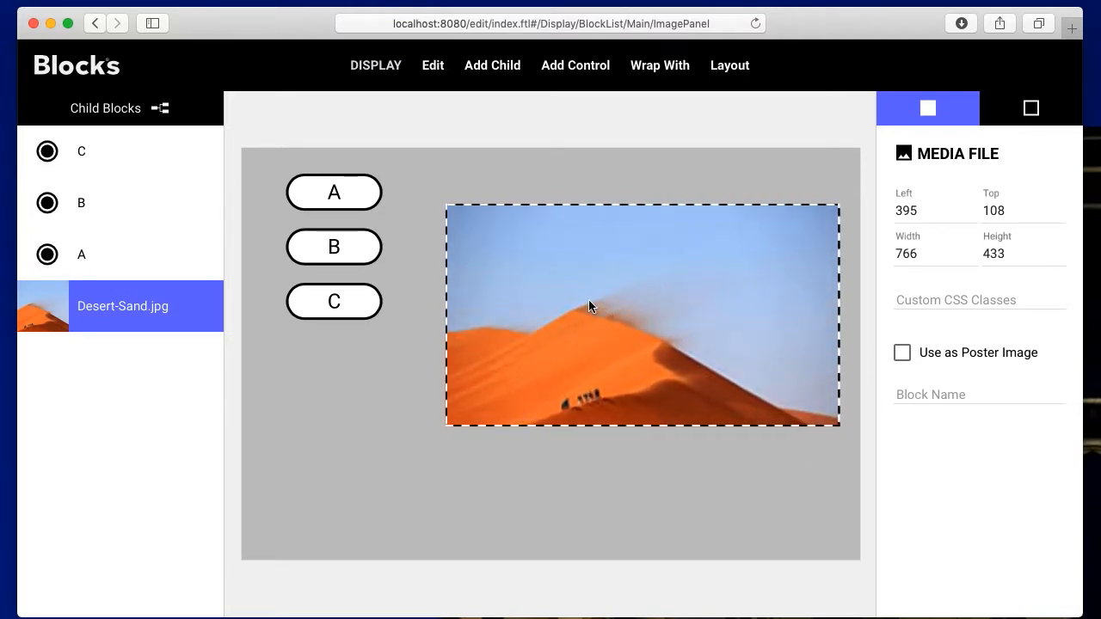
Move the Desert-Sand.jpg image closer to the buttons, to about left 342, top 113
drag(587, 301, 559, 305)
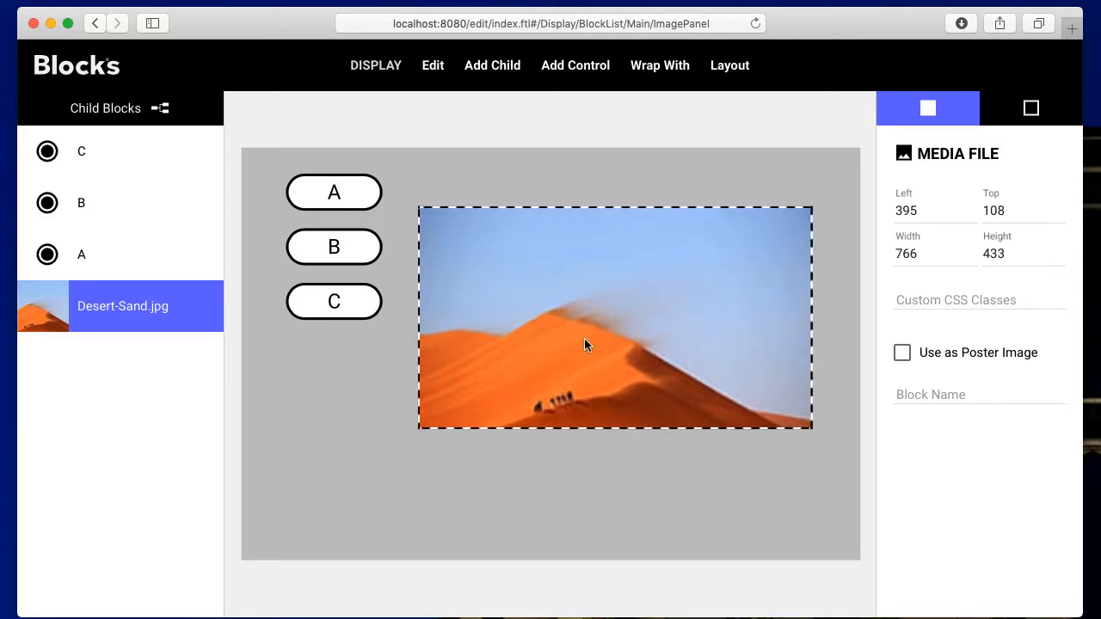
click(791, 429)
click(788, 427)
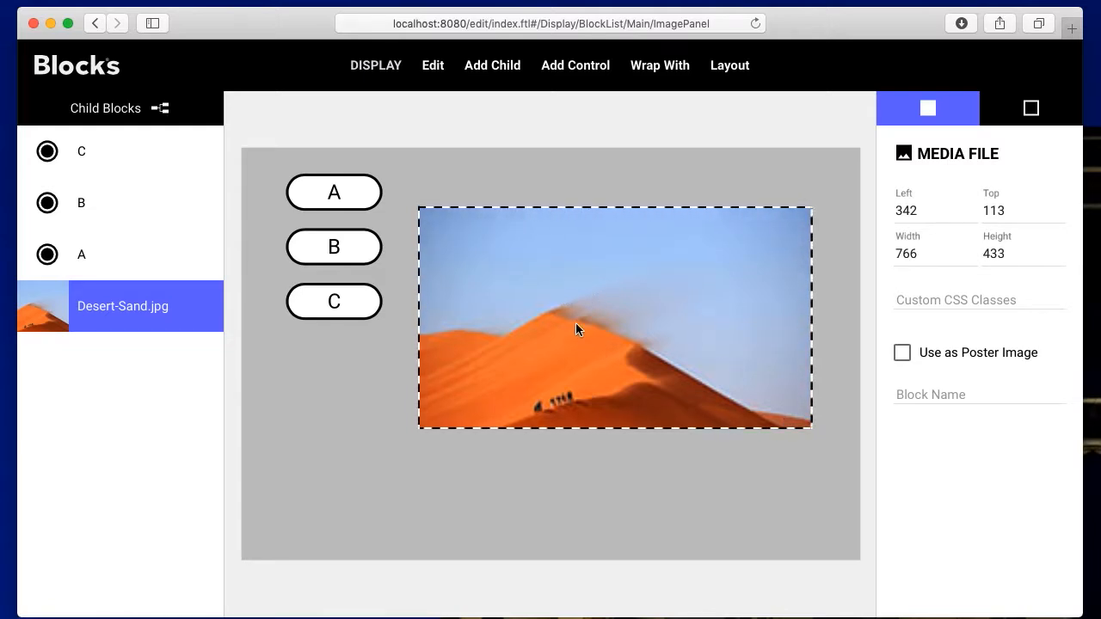
Select buttons A, B and C together, and switch the selection to the Desert-Sand.jpg image
click(413, 318)
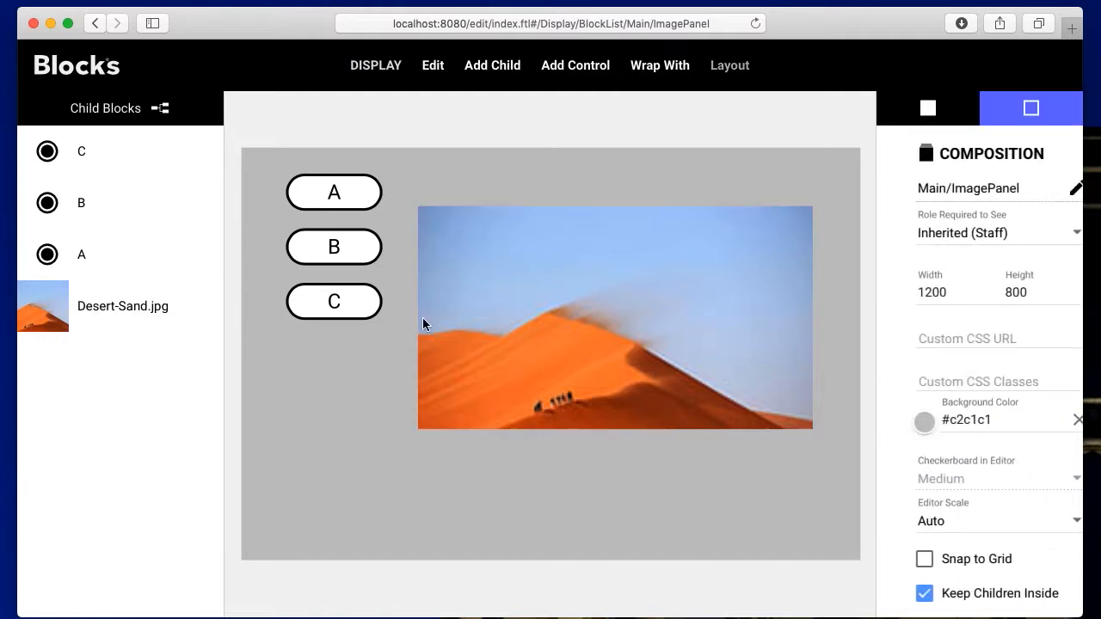
click(332, 300)
shift+click(364, 246)
shift+click(341, 193)
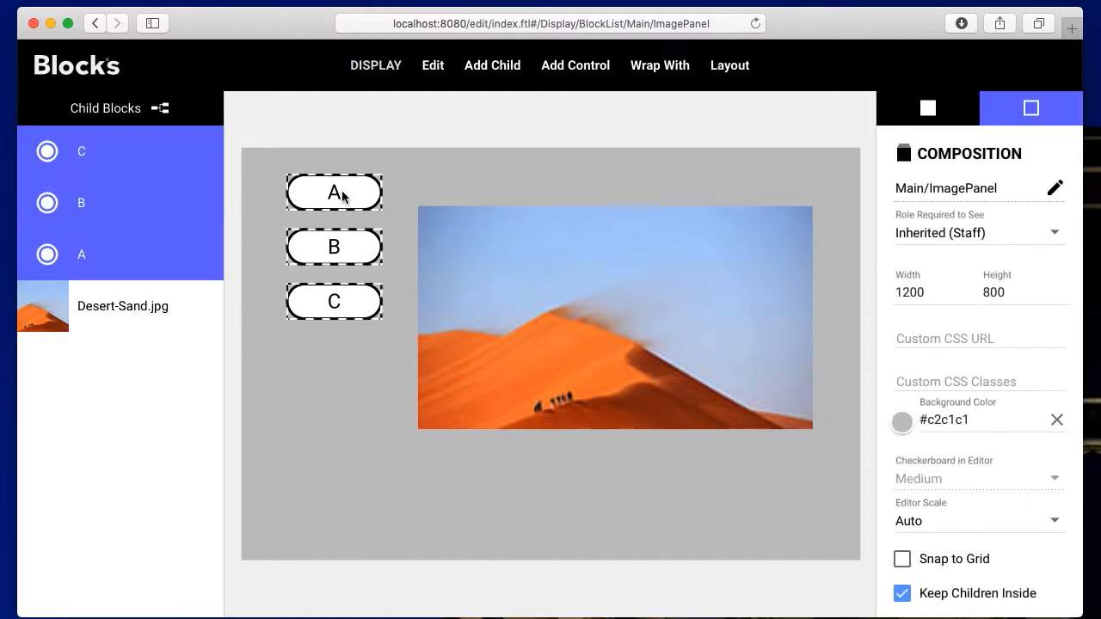
click(550, 273)
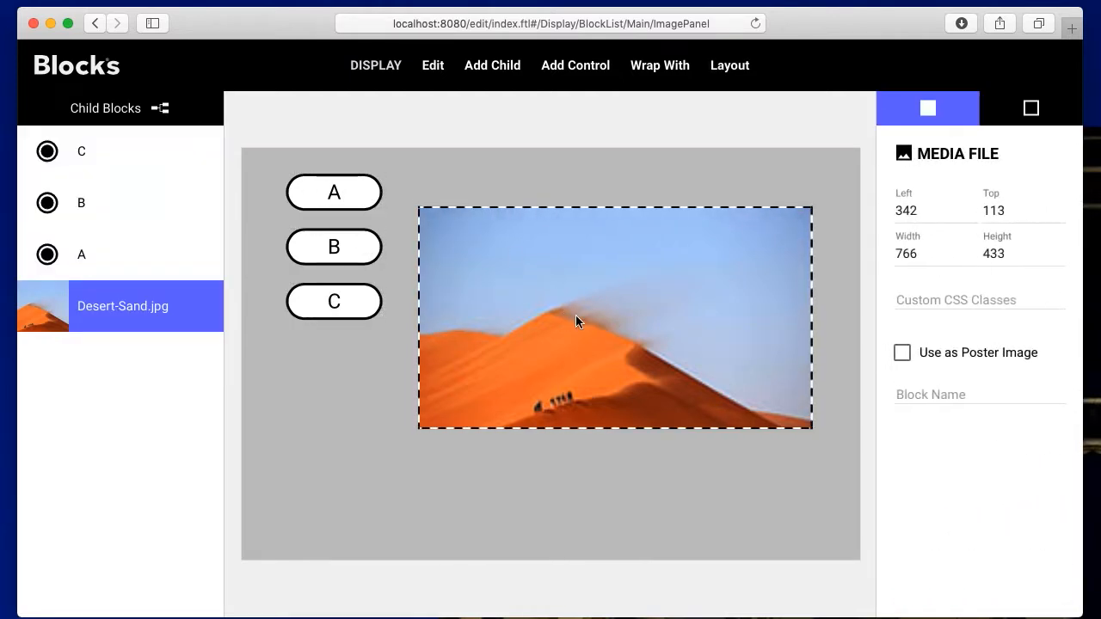
click(576, 316)
click(637, 331)
click(630, 329)
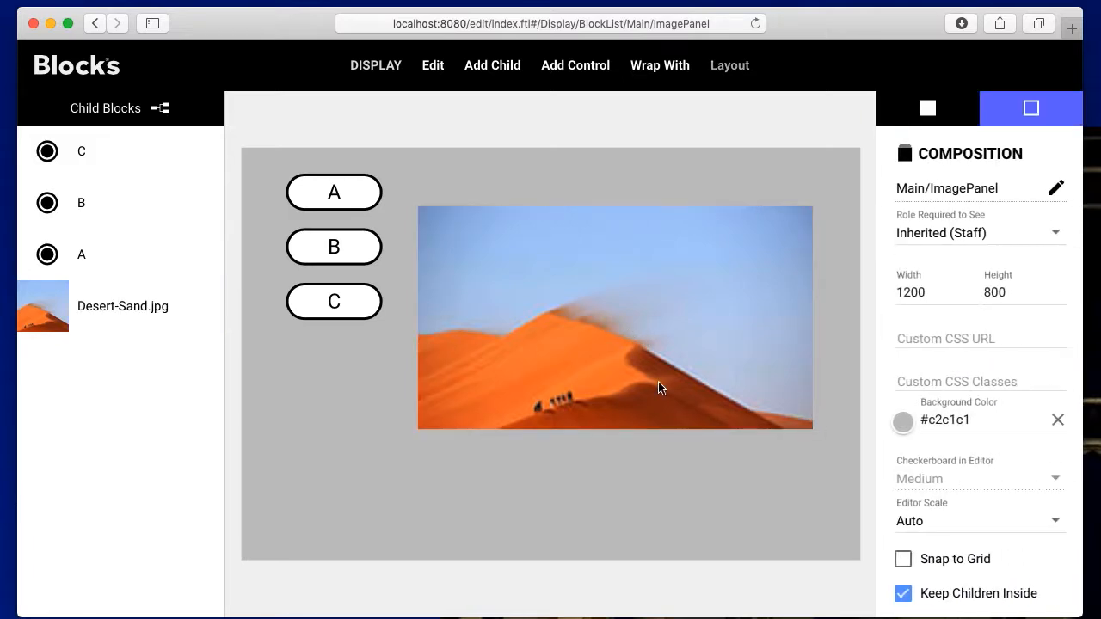
Enlarge the Desert-Sand.jpg image to about 781 by 441 and move it to about left 348, top 81
click(796, 421)
mouse_move(811, 424)
mouse_down()
mouse_move(769, 405)
mouse_move(700, 461)
mouse_move(767, 438)
mouse_move(722, 434)
mouse_move(751, 437)
mouse_move(738, 426)
mouse_move(770, 434)
mouse_move(750, 435)
mouse_move(766, 411)
mouse_move(754, 396)
mouse_move(804, 431)
mouse_move(764, 395)
mouse_move(819, 424)
mouse_move(804, 440)
mouse_up()
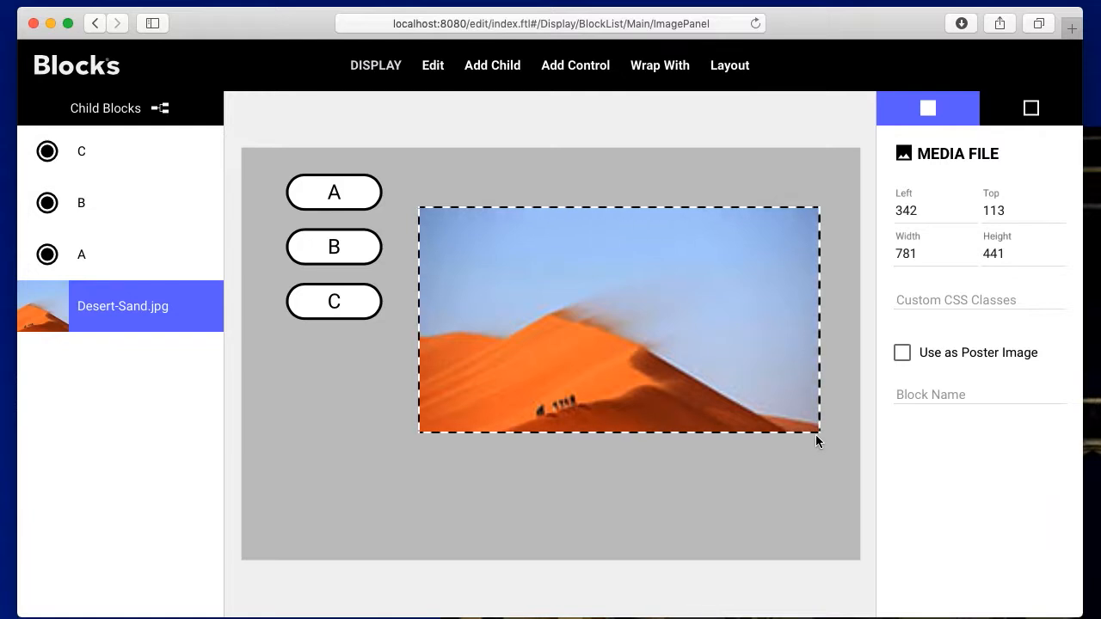
click(817, 434)
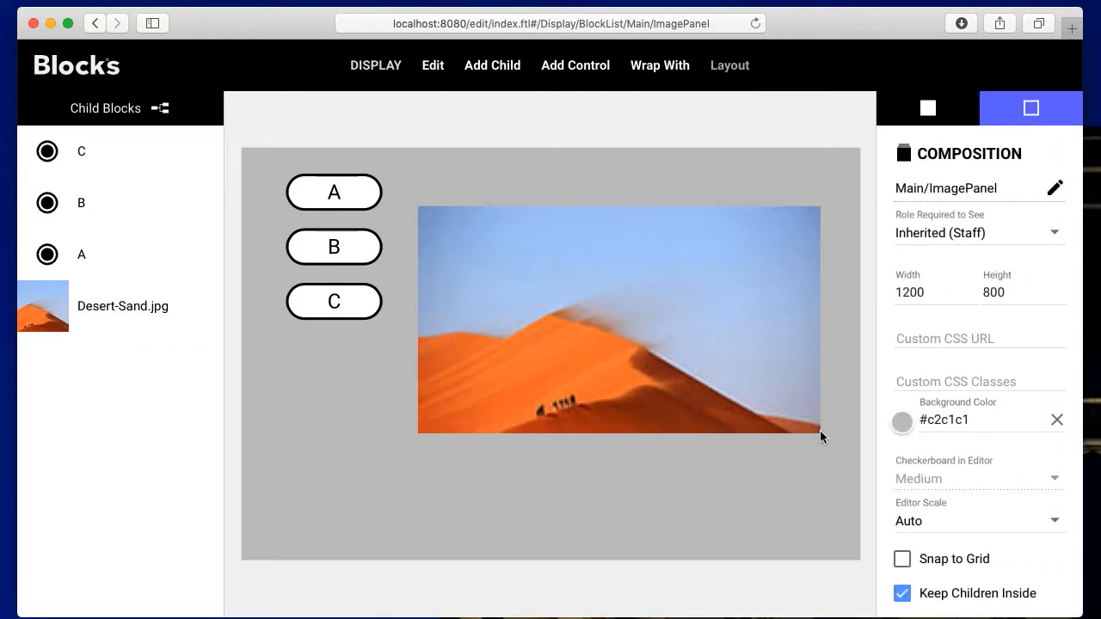
click(782, 404)
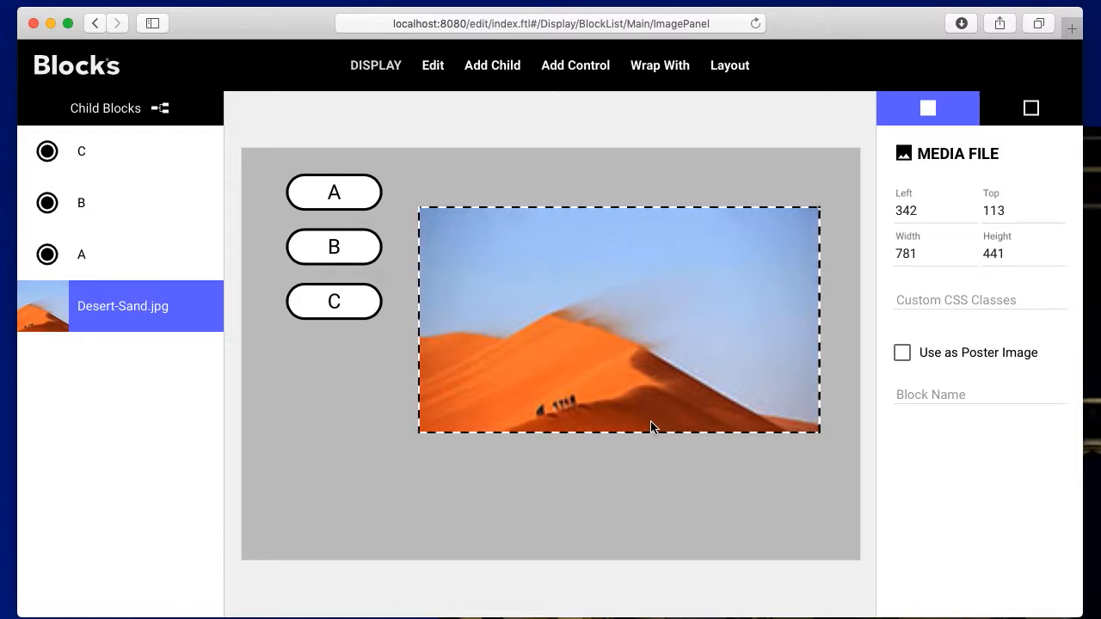
drag(705, 313, 706, 291)
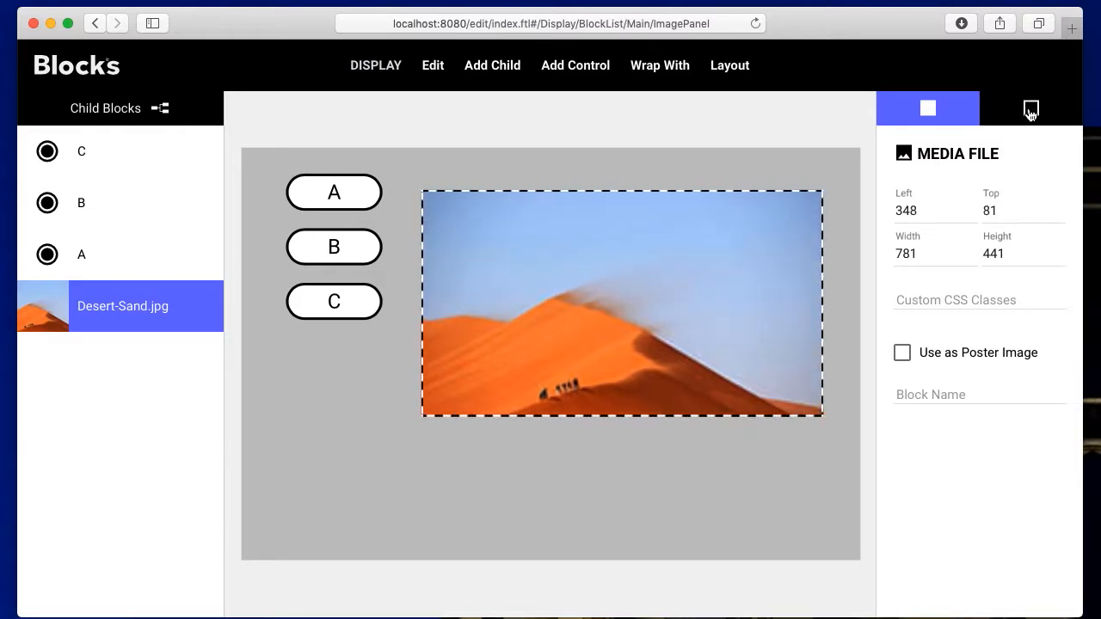
Enable Snap to Grid for the composition, and move buttons A, B and C to left 60 and the Desert-Sand.jpg image to left 350
click(1030, 109)
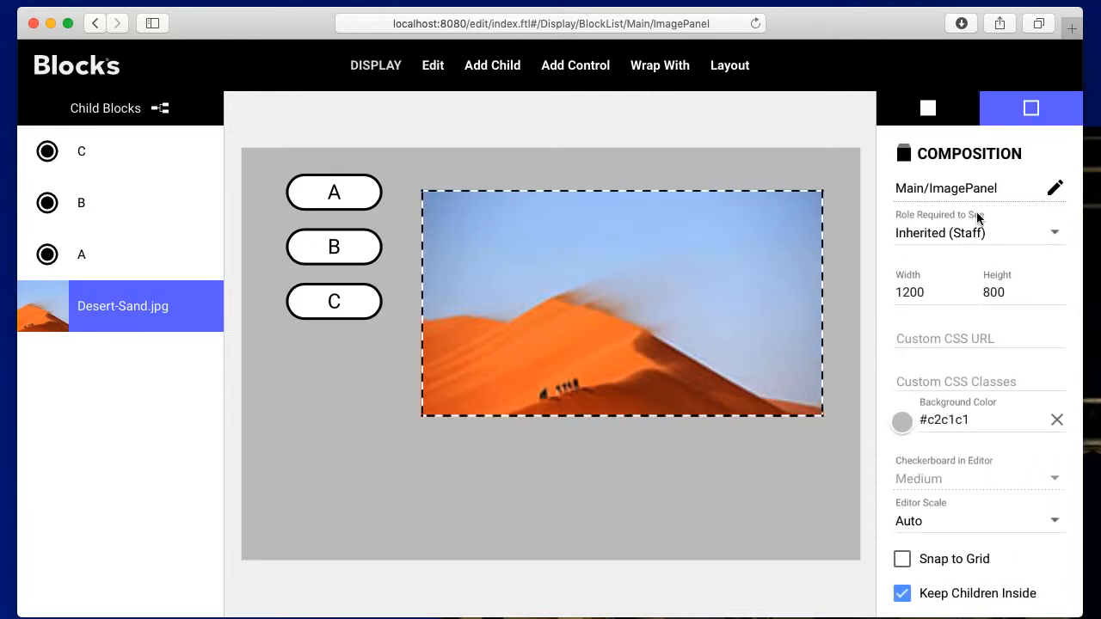
click(976, 560)
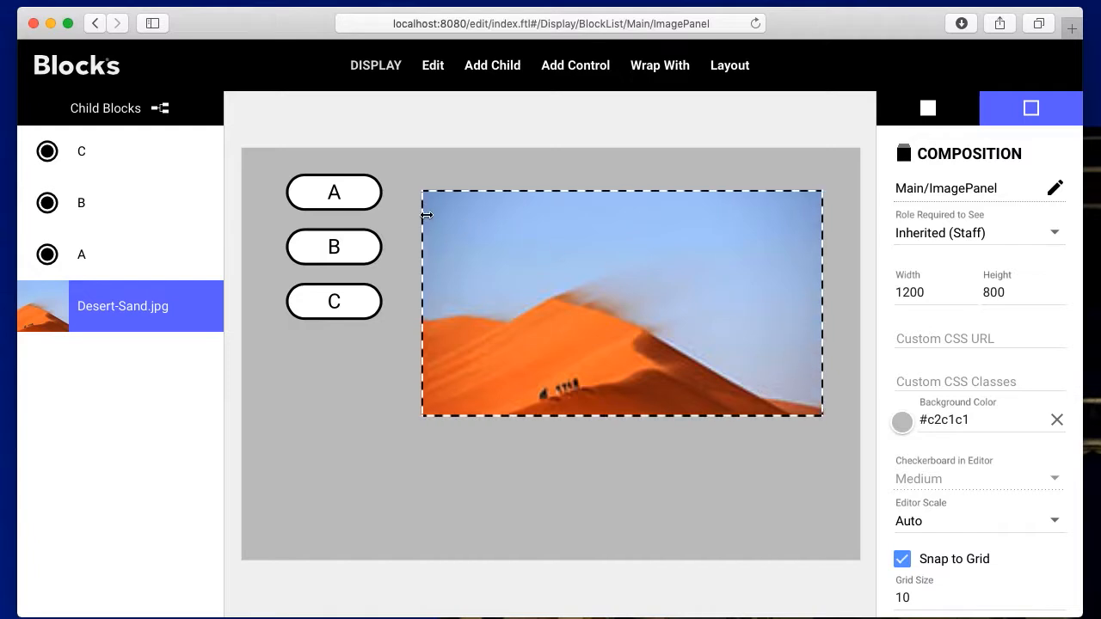
drag(364, 187, 343, 200)
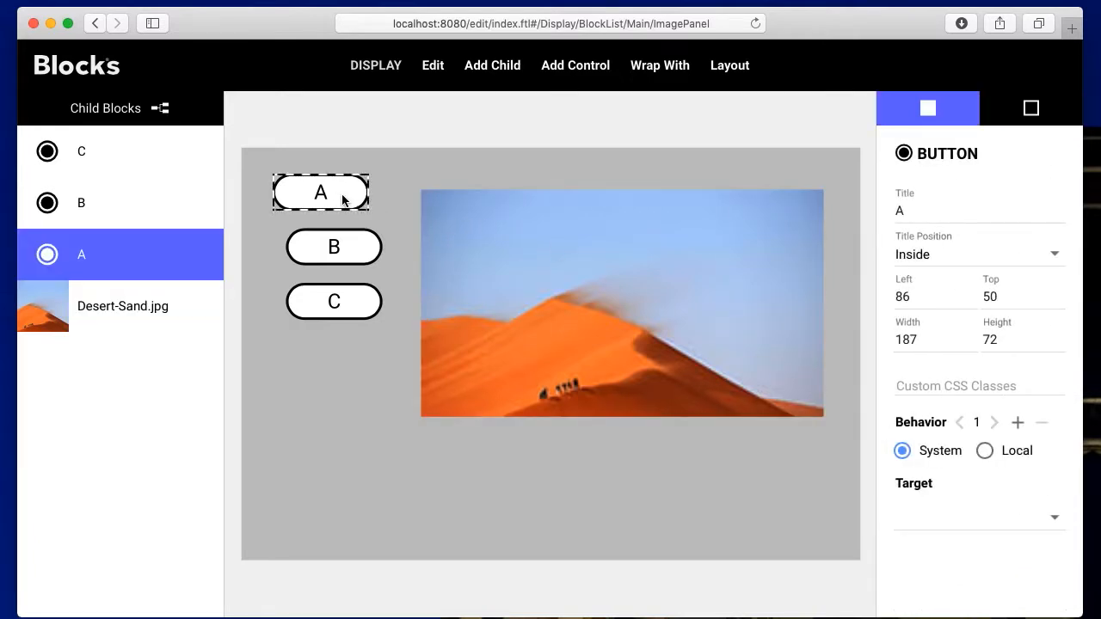
drag(346, 244, 328, 239)
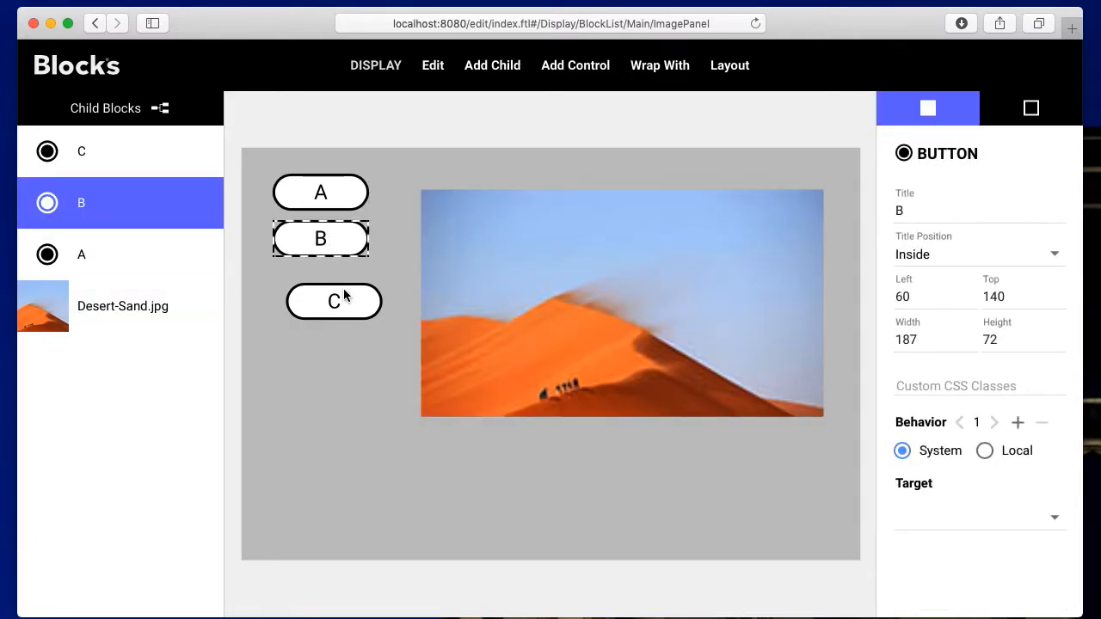
drag(344, 295, 329, 290)
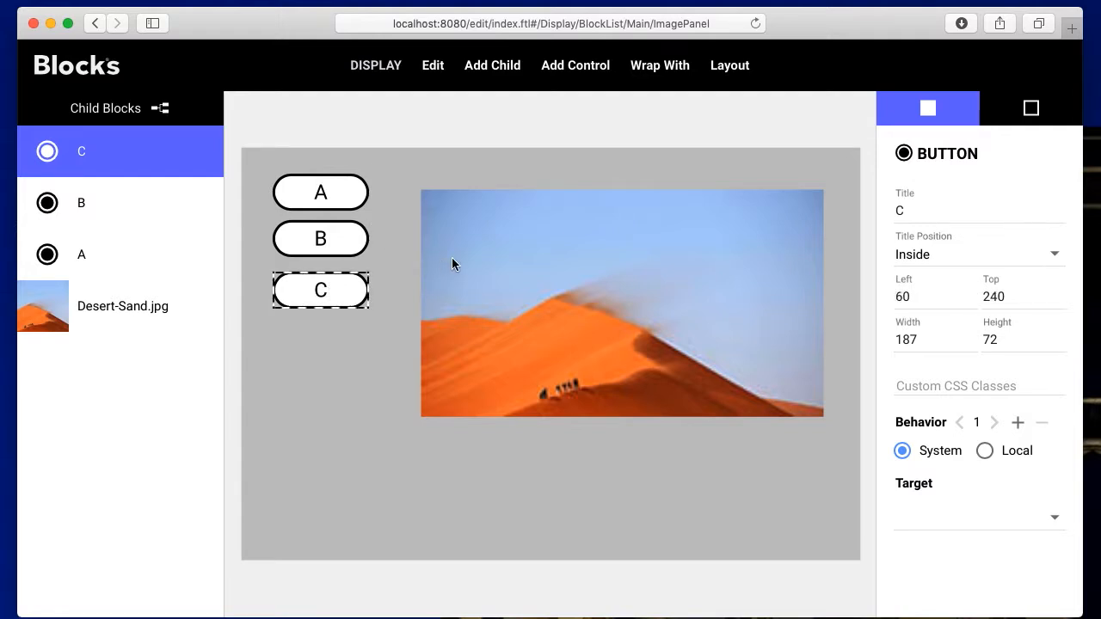
drag(453, 263, 451, 242)
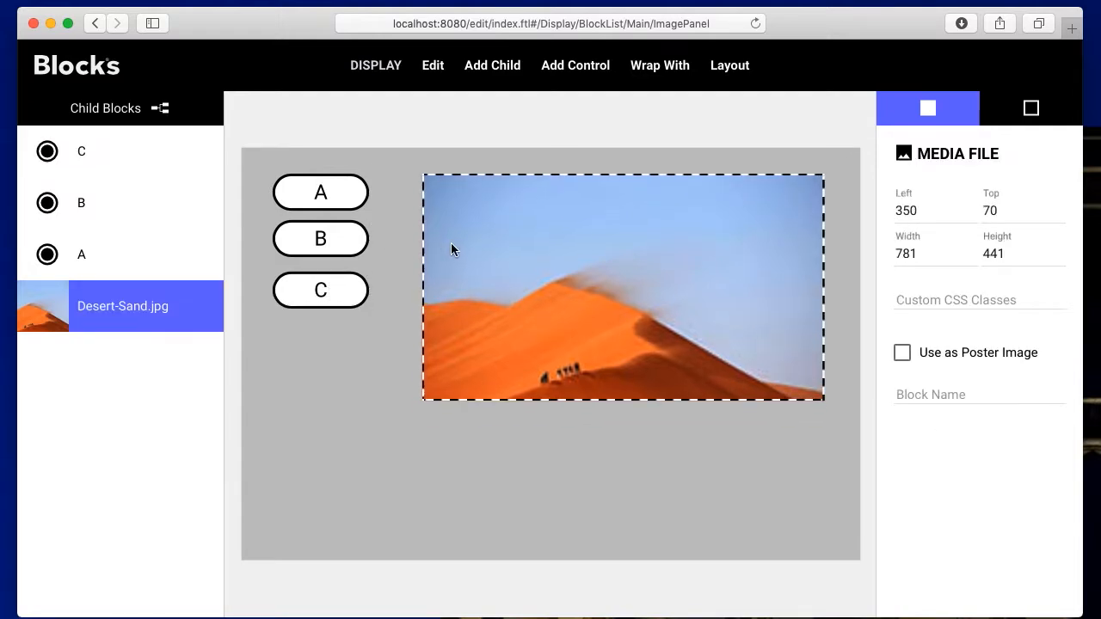
Set the composition's grid size to 30
click(1033, 112)
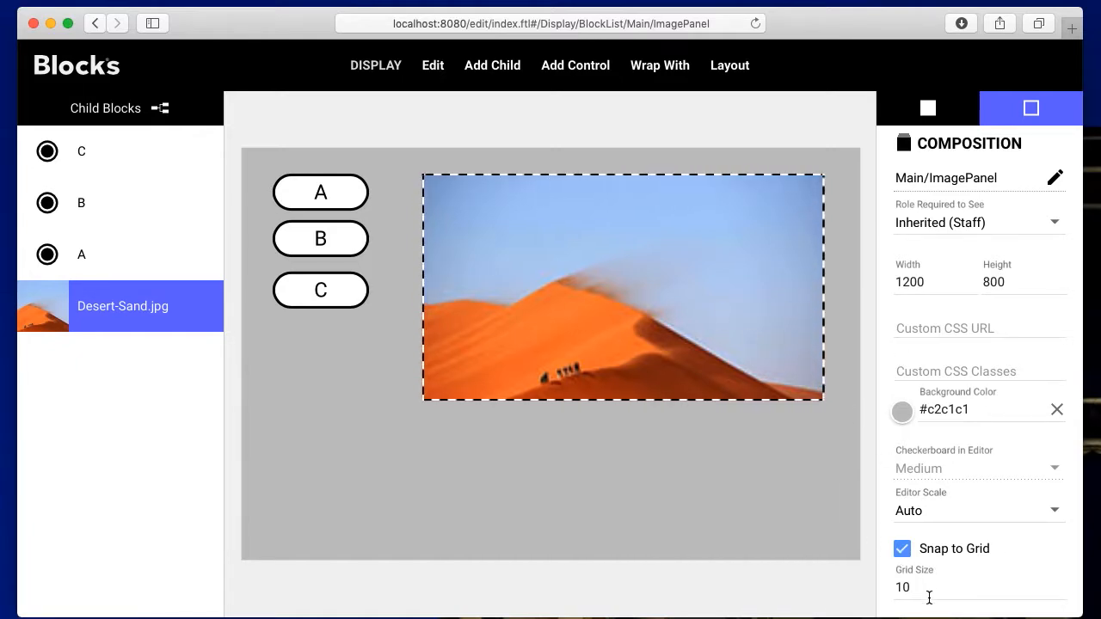
click(913, 588)
double_click(917, 587)
text(30)
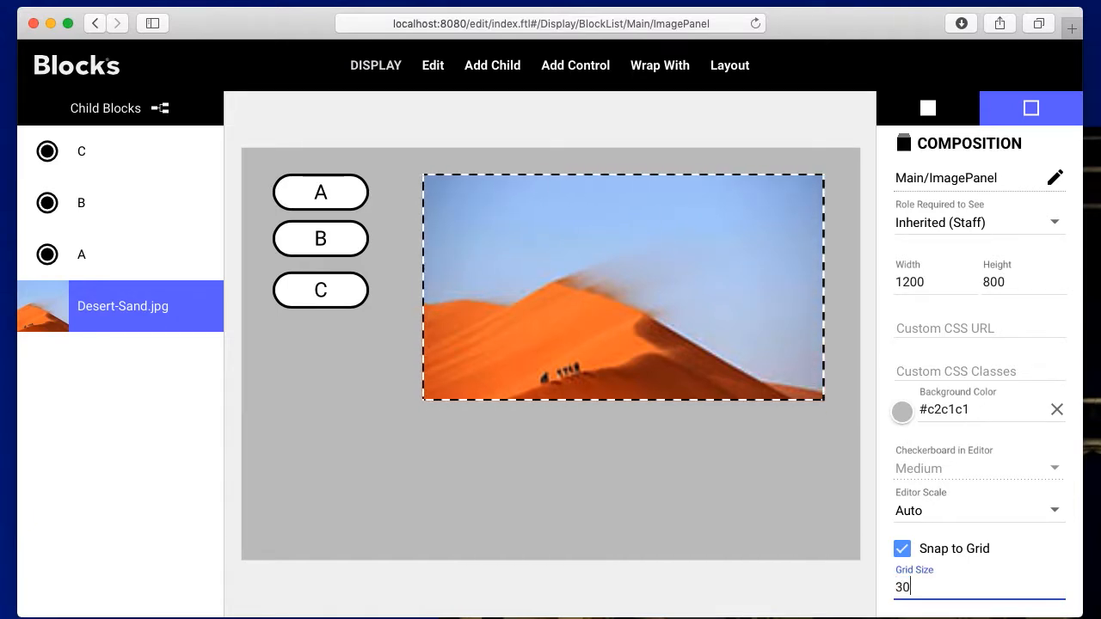
Reposition the Desert-Sand.jpg image and buttons A, B and C so that they snap to the 30-unit grid
drag(716, 328, 736, 371)
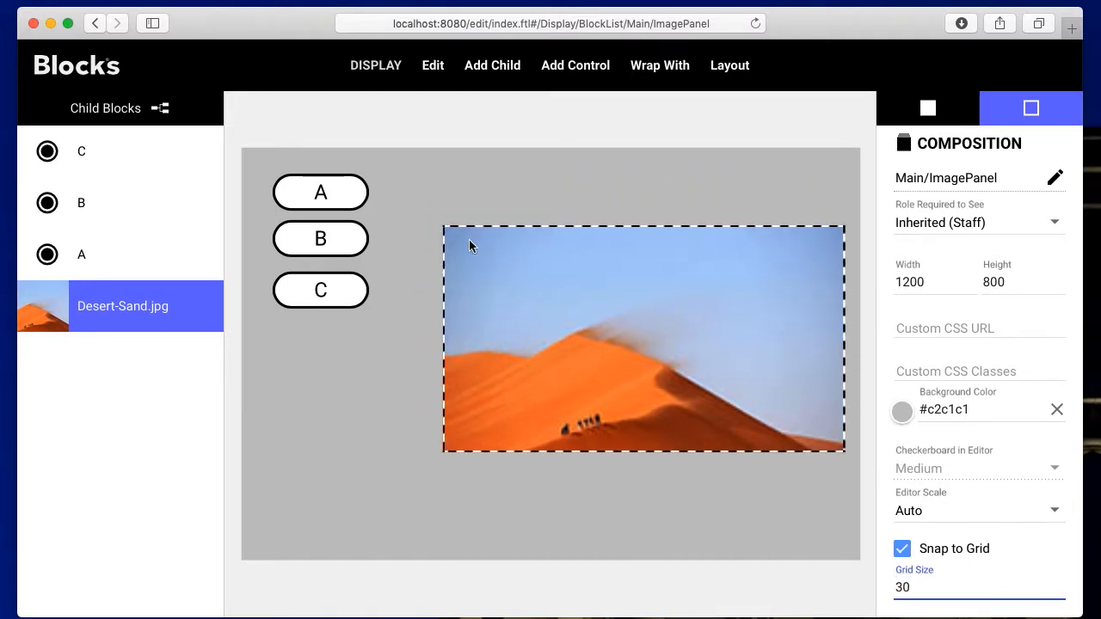
drag(328, 197, 323, 181)
drag(320, 238, 320, 228)
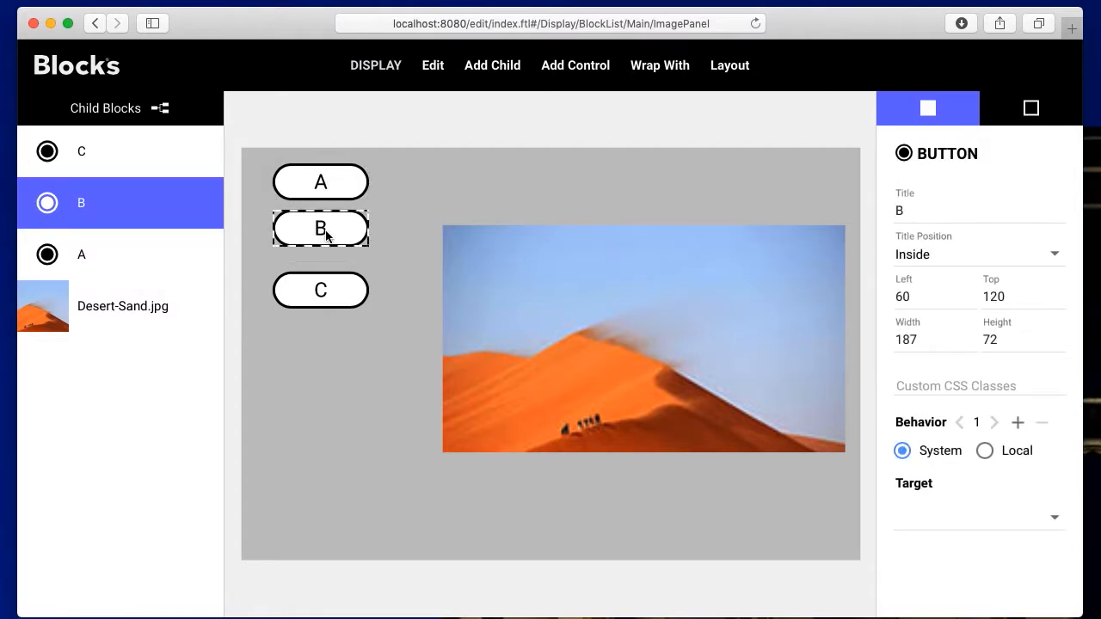
mouse_move(329, 282)
mouse_down()
mouse_move(322, 272)
mouse_move(328, 286)
mouse_up()
drag(340, 234, 349, 237)
drag(359, 287, 330, 306)
drag(471, 252, 479, 225)
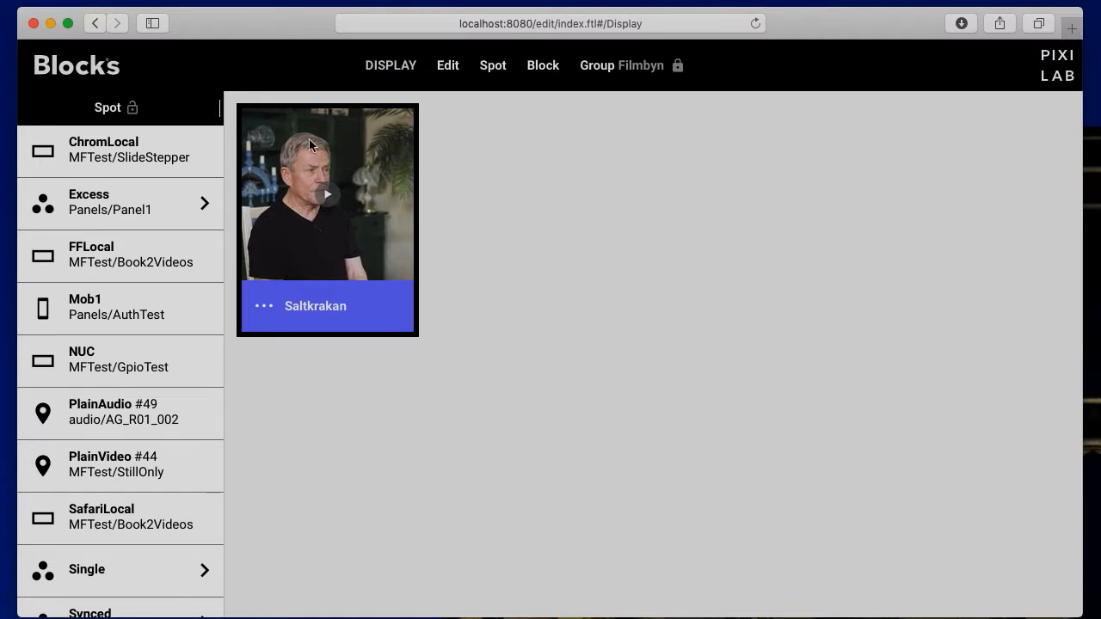
Open the Saltkrakan block in the Filmbyn group and examine its wrap and menu child blocks
click(362, 151)
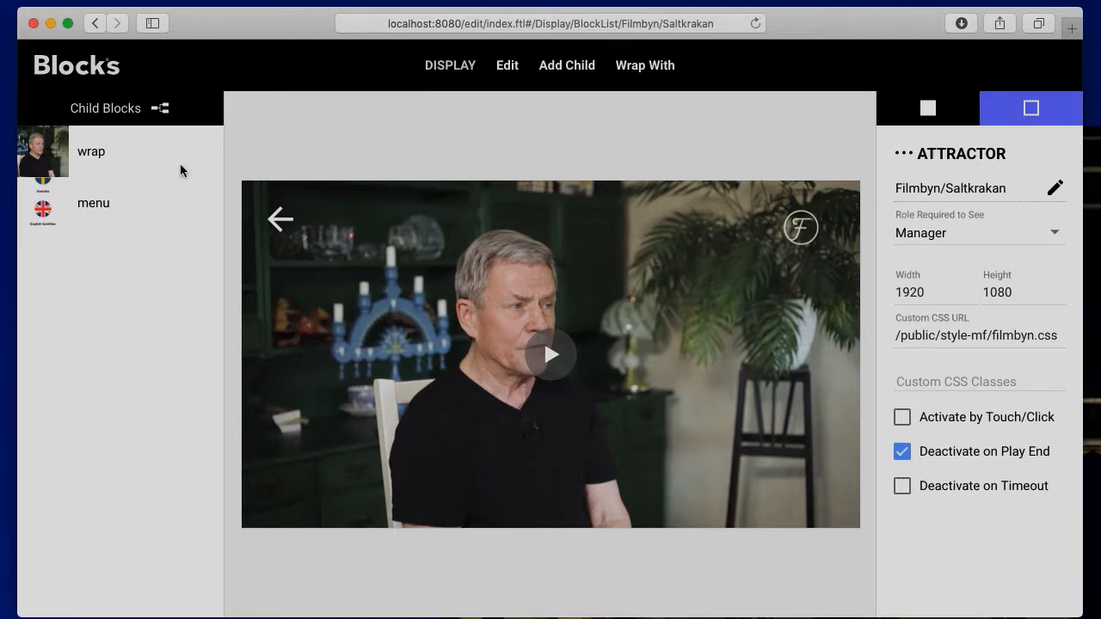
click(122, 154)
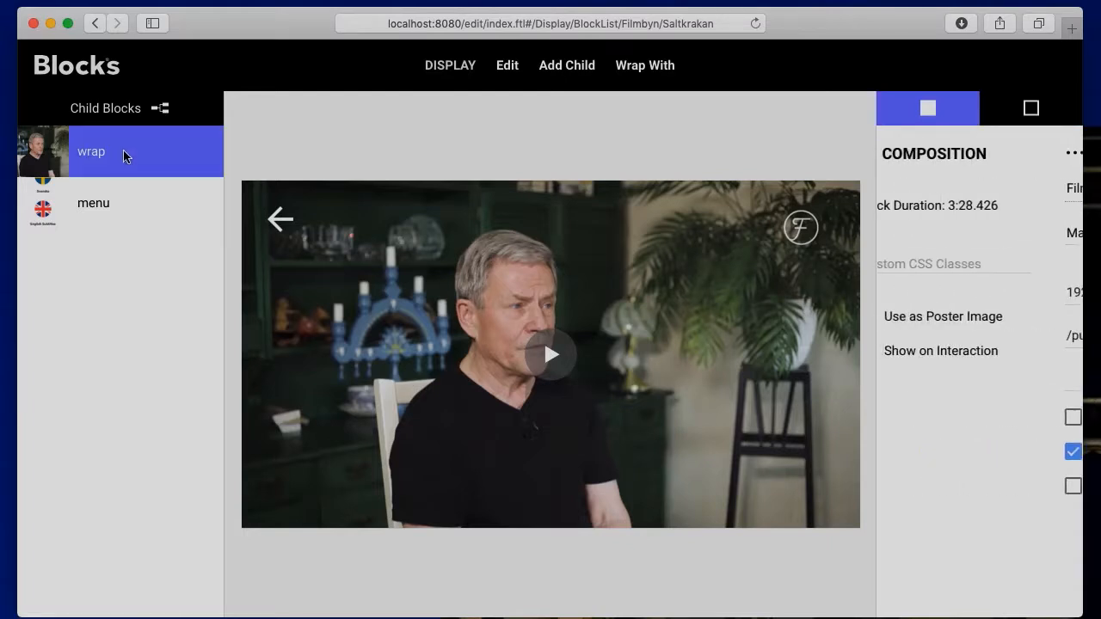
click(138, 210)
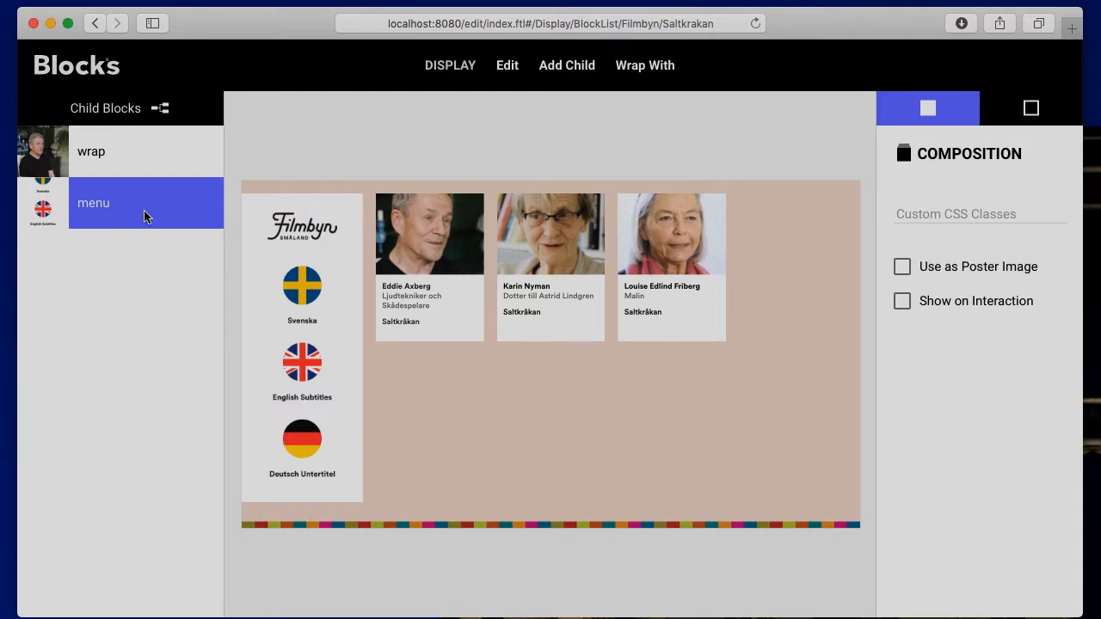
click(140, 154)
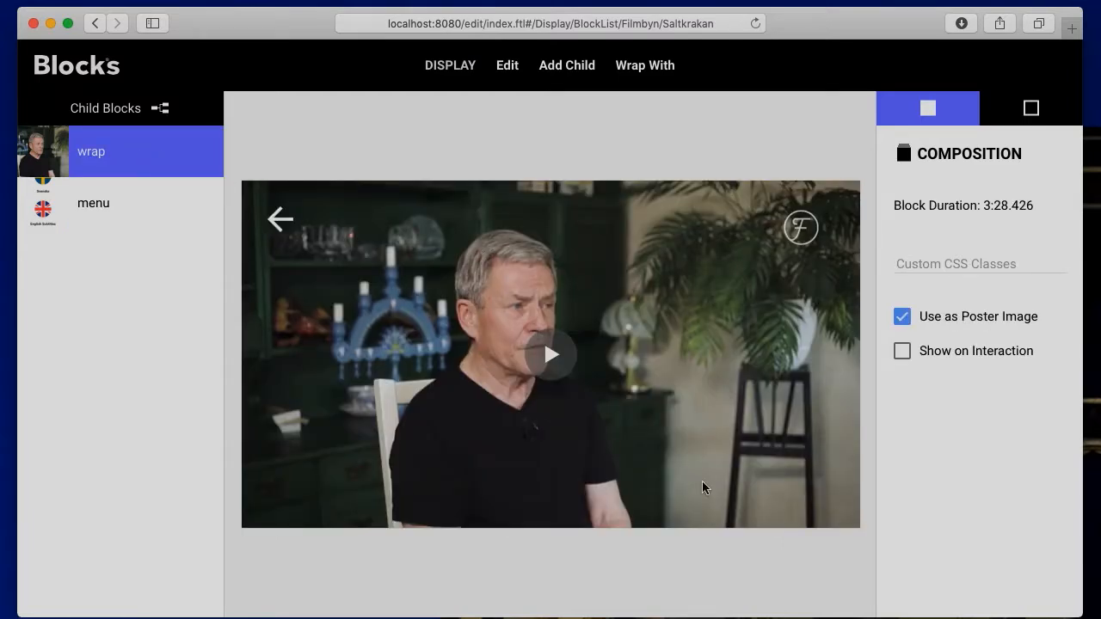
Go from the wrap composition into its films book and open the first tag selector to examine its language videos
double_click(101, 160)
double_click(118, 255)
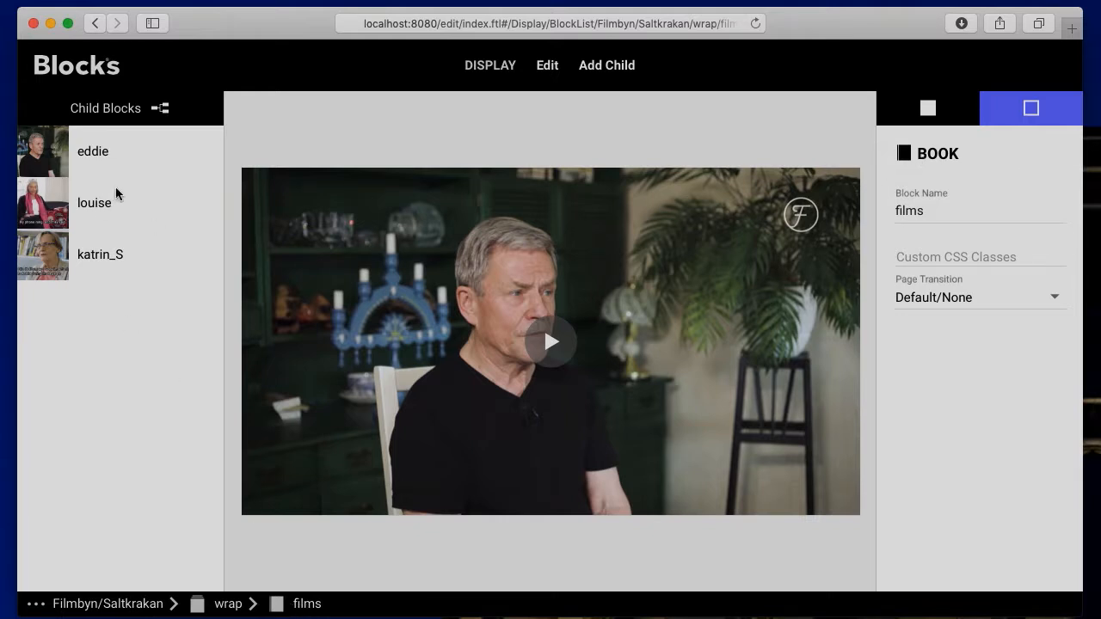
click(62, 155)
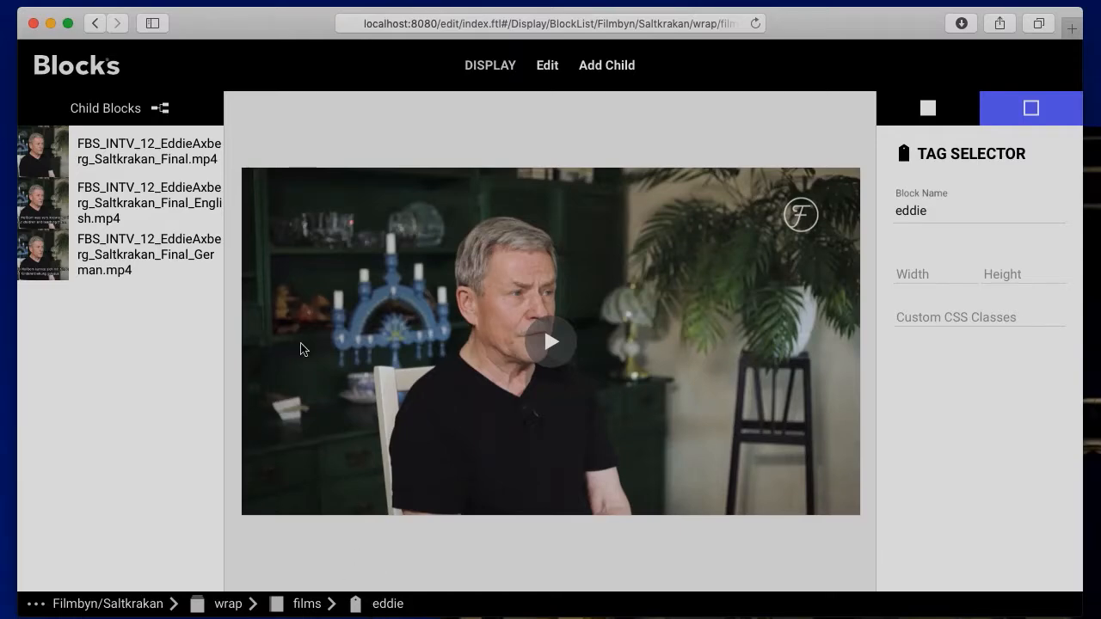
Examine the language tags assigned to the Swedish, English and German videos in the films book's first tag selector
click(181, 159)
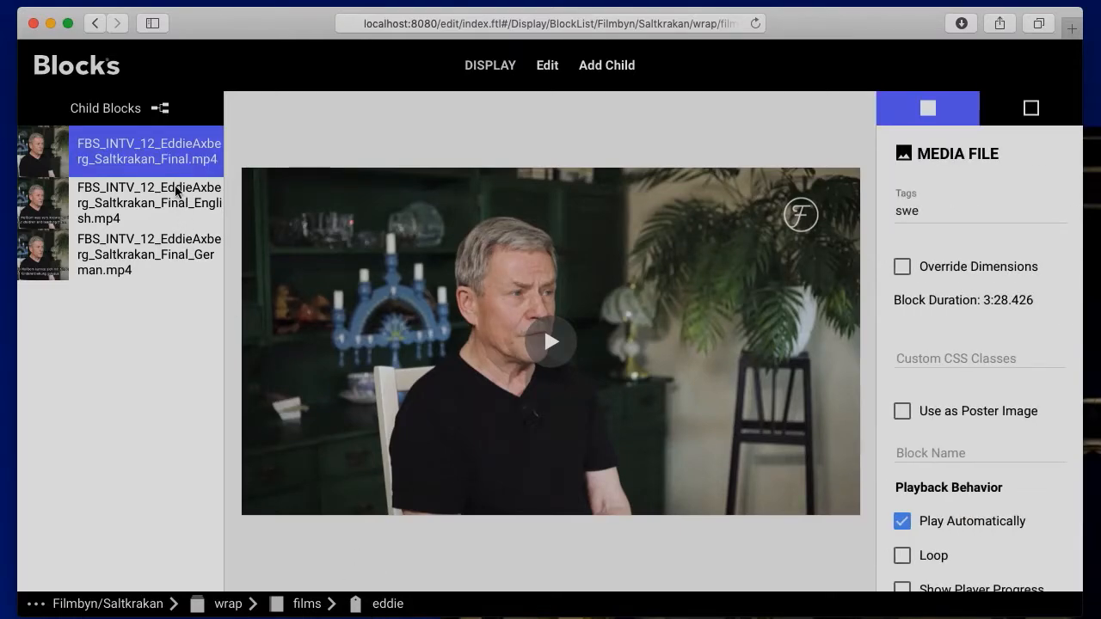
click(178, 195)
click(181, 259)
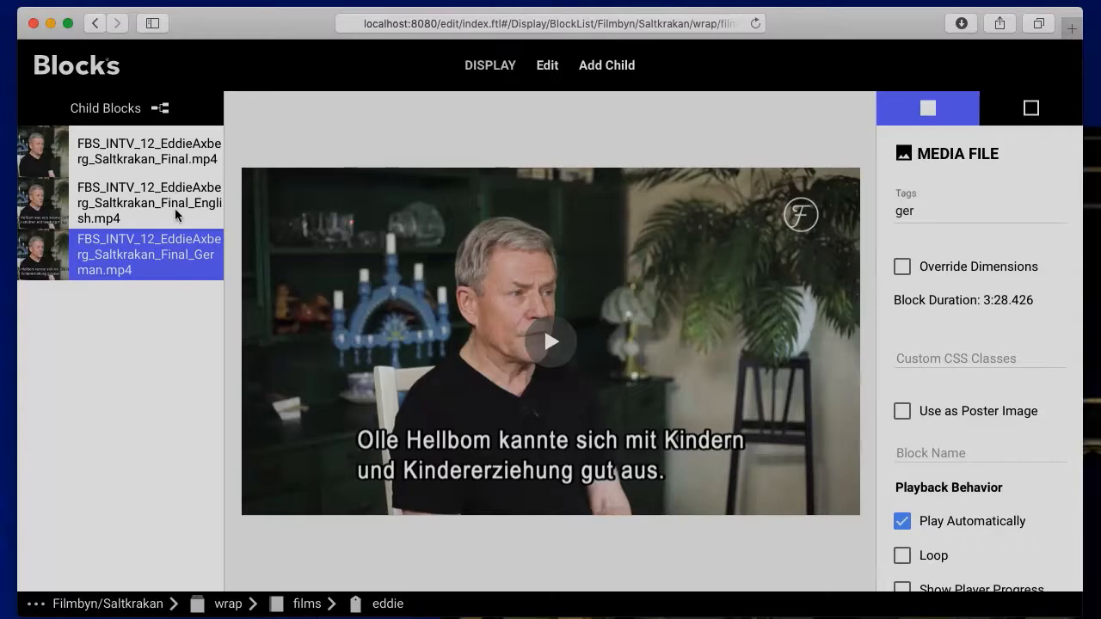
click(176, 215)
click(198, 146)
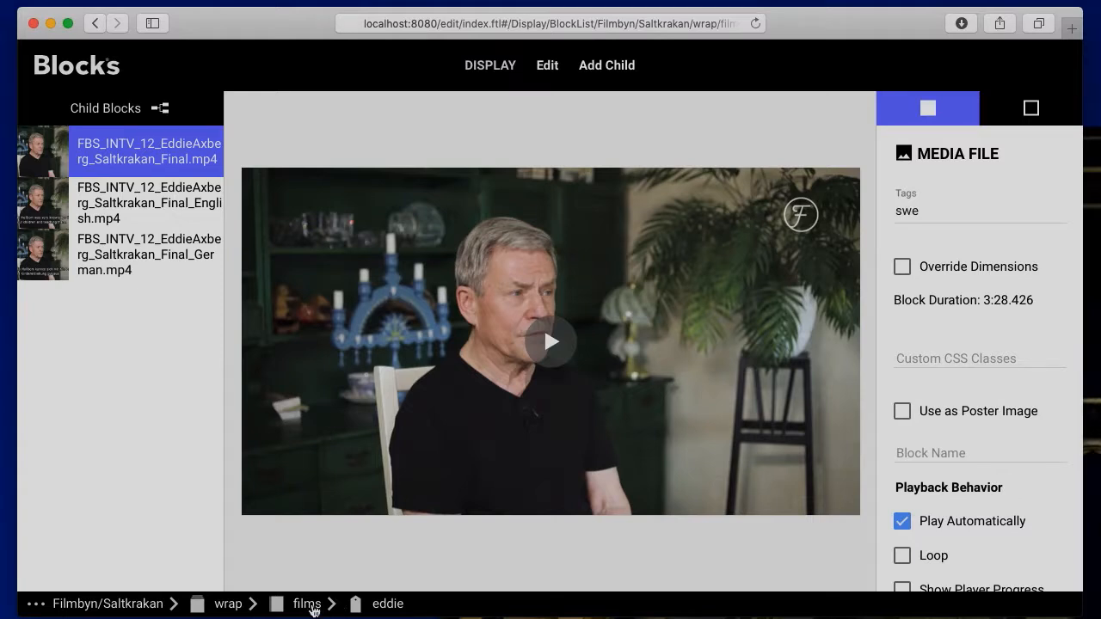
Navigate up from the tag selector to the Saltkrakan root, close it to the block list and reopen the Saltkrakan block
click(308, 603)
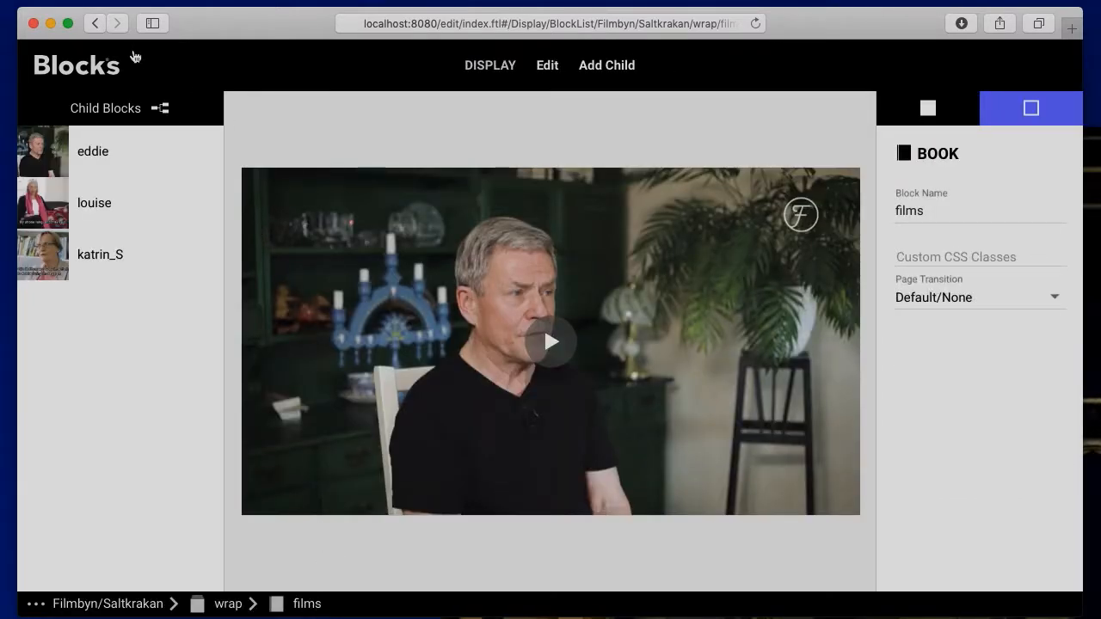
click(99, 27)
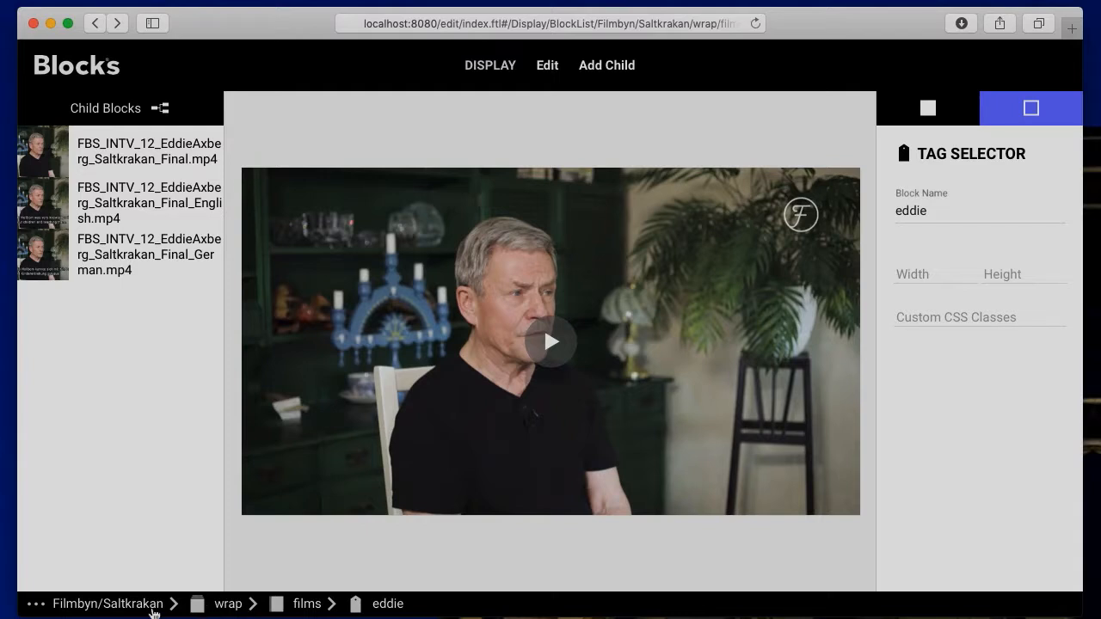
click(148, 607)
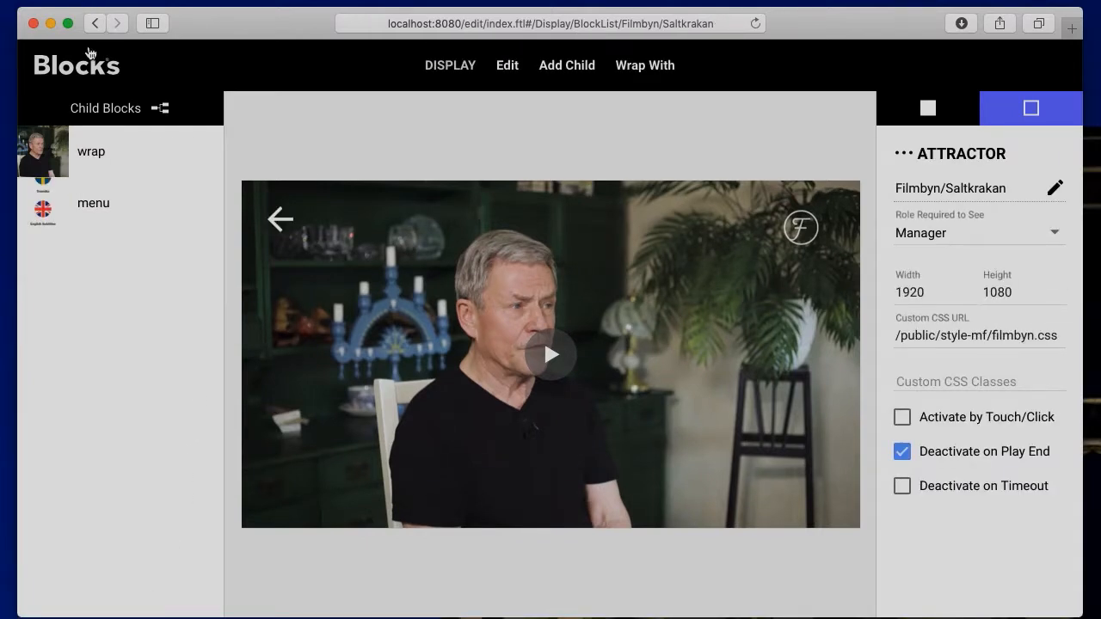
click(99, 74)
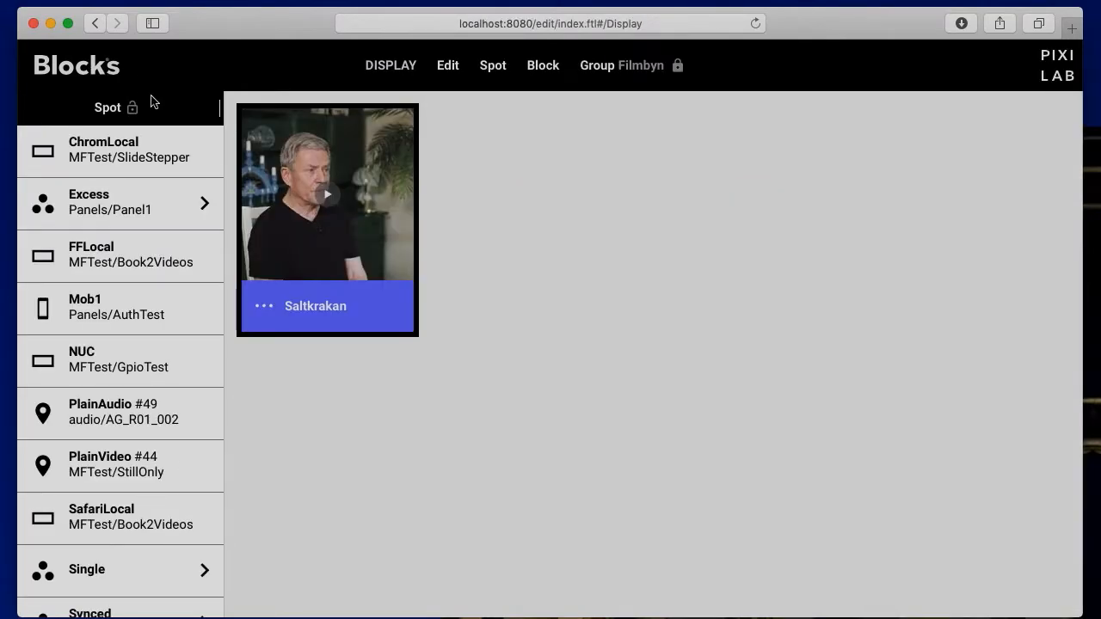
click(307, 143)
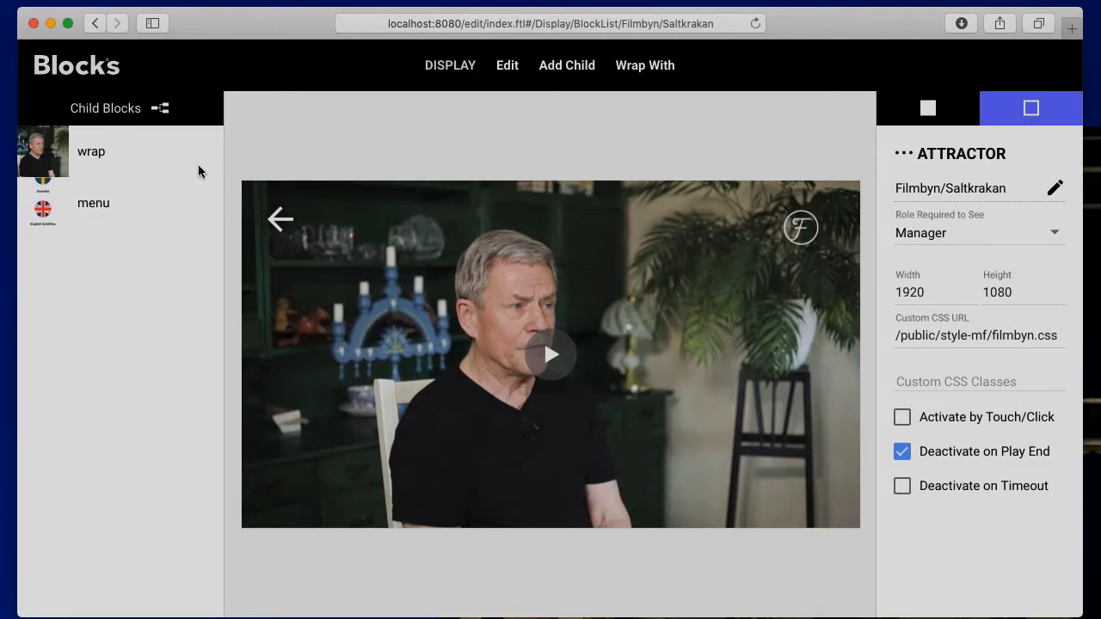
Display Saltkrakan's block tree and examine the films book, its tag selectors and the videos inside the first one
click(165, 111)
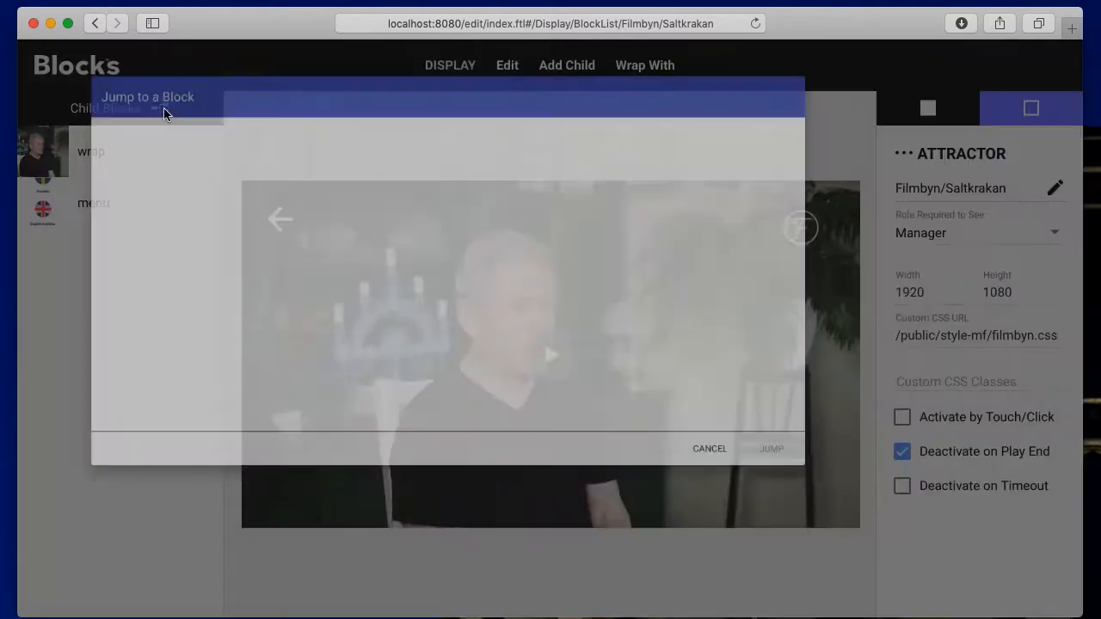
scroll(672, 297, up, 2)
scroll(673, 297, up, 4)
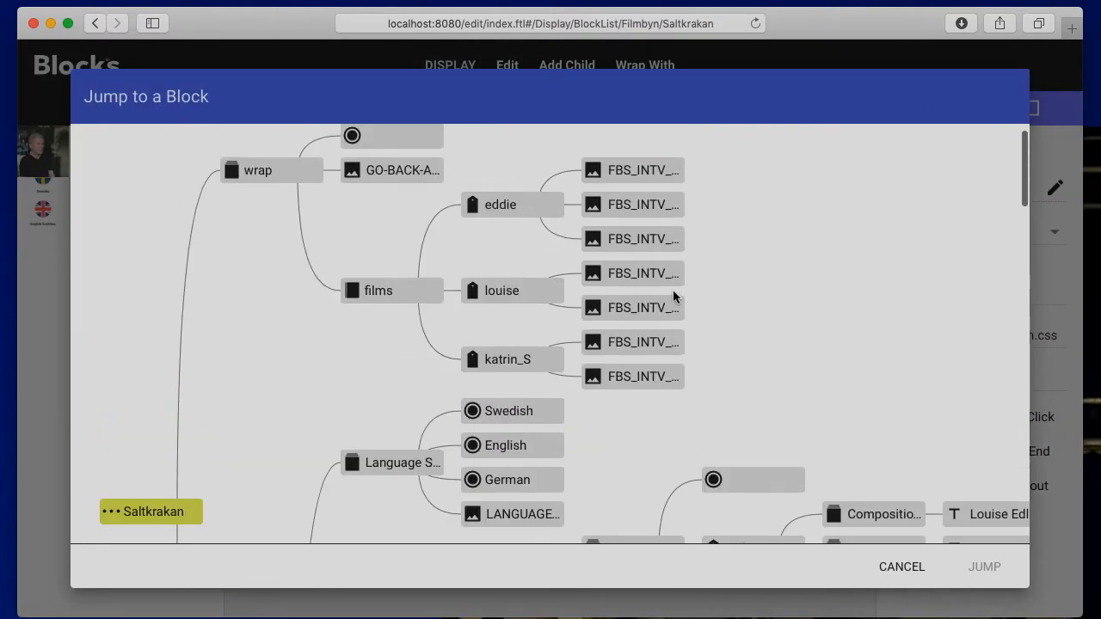
scroll(673, 295, down, 1)
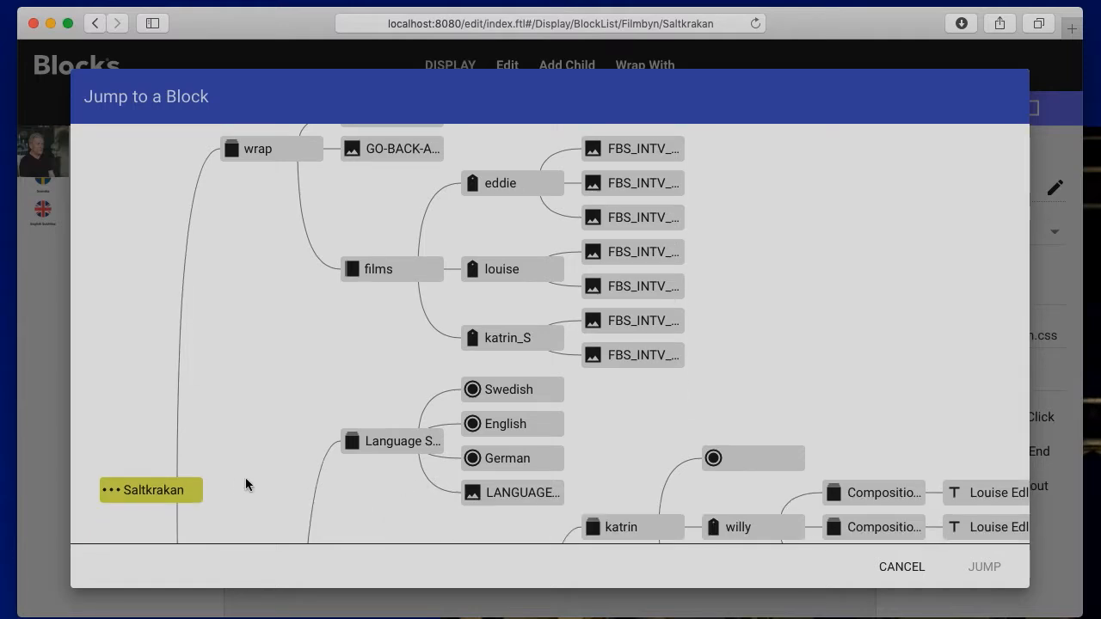
scroll(185, 460, up, 1)
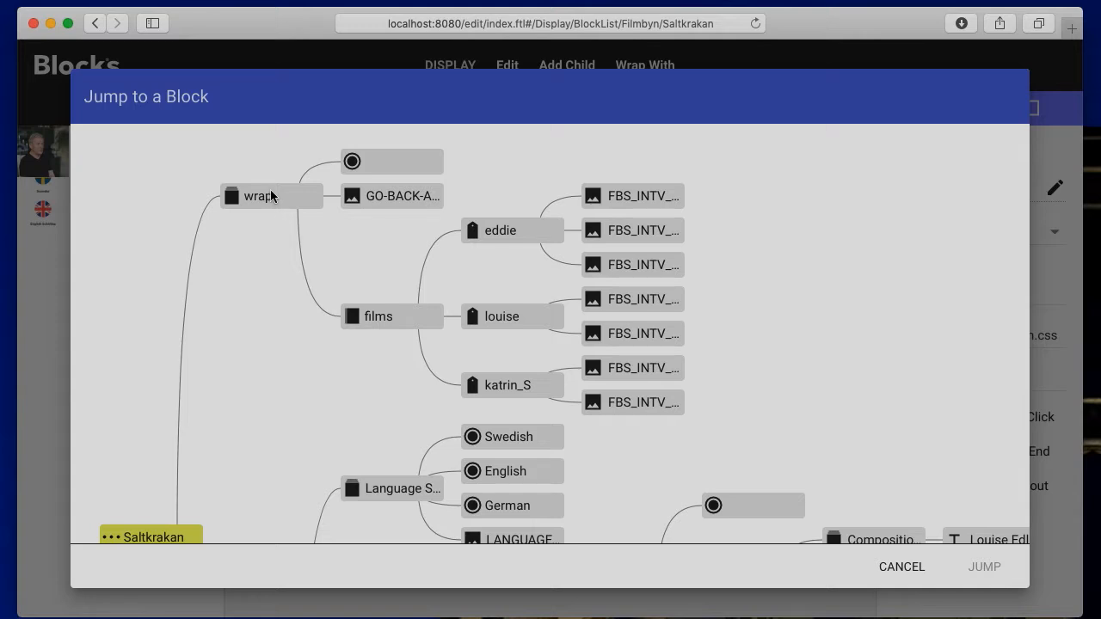
click(401, 318)
click(527, 241)
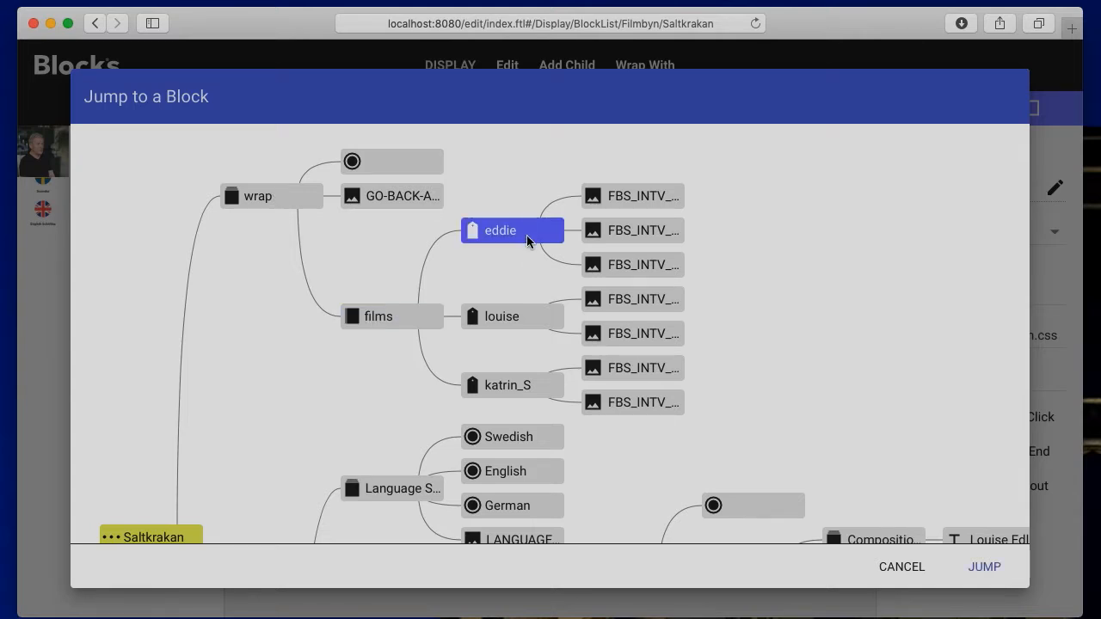
click(519, 324)
click(519, 391)
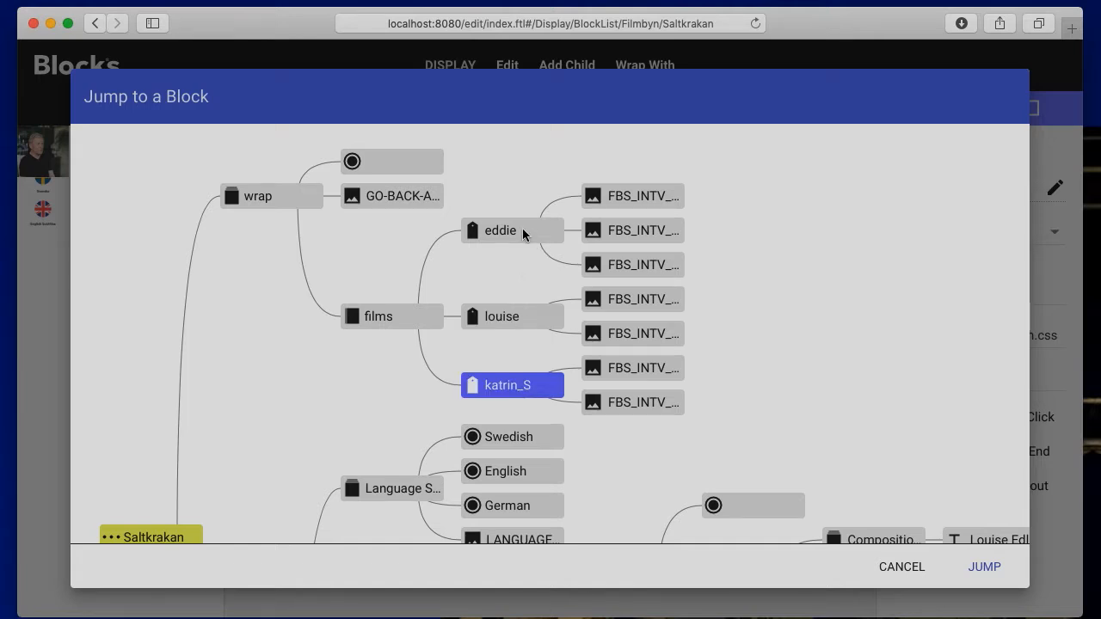
click(627, 199)
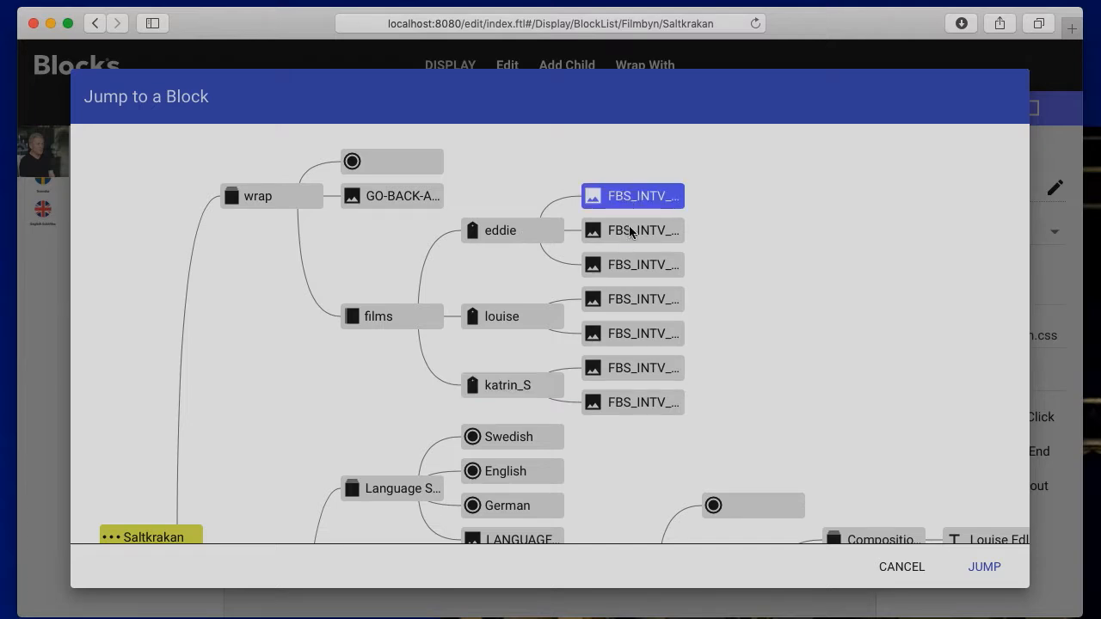
click(630, 232)
click(521, 233)
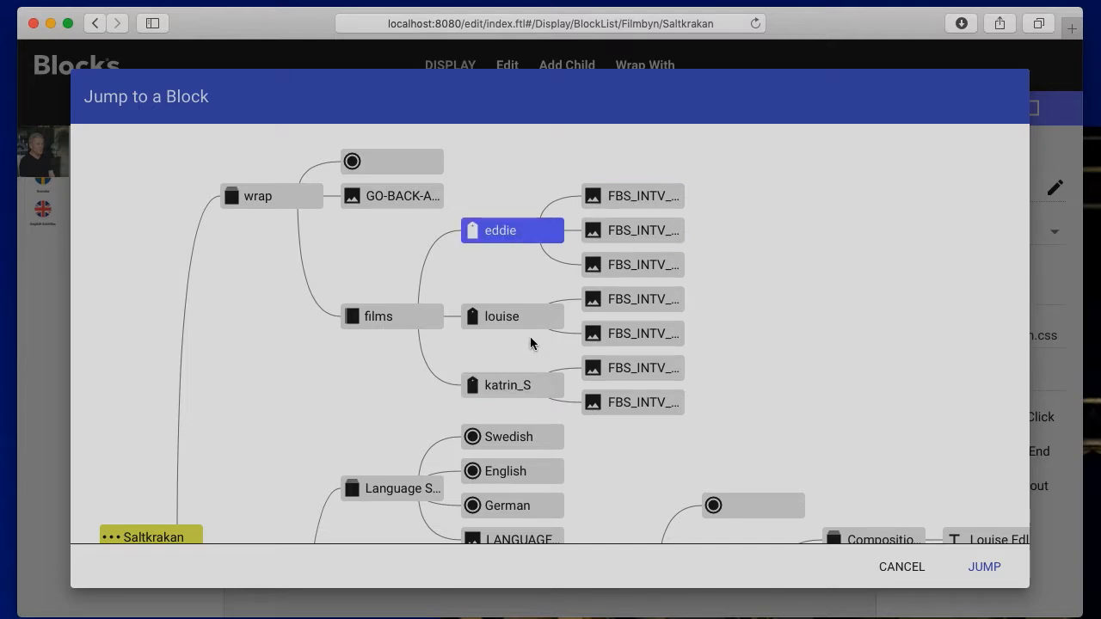
Jump from the block tree directly to the second tag selector in the films book
scroll(522, 384, down, 2)
scroll(521, 377, up, 2)
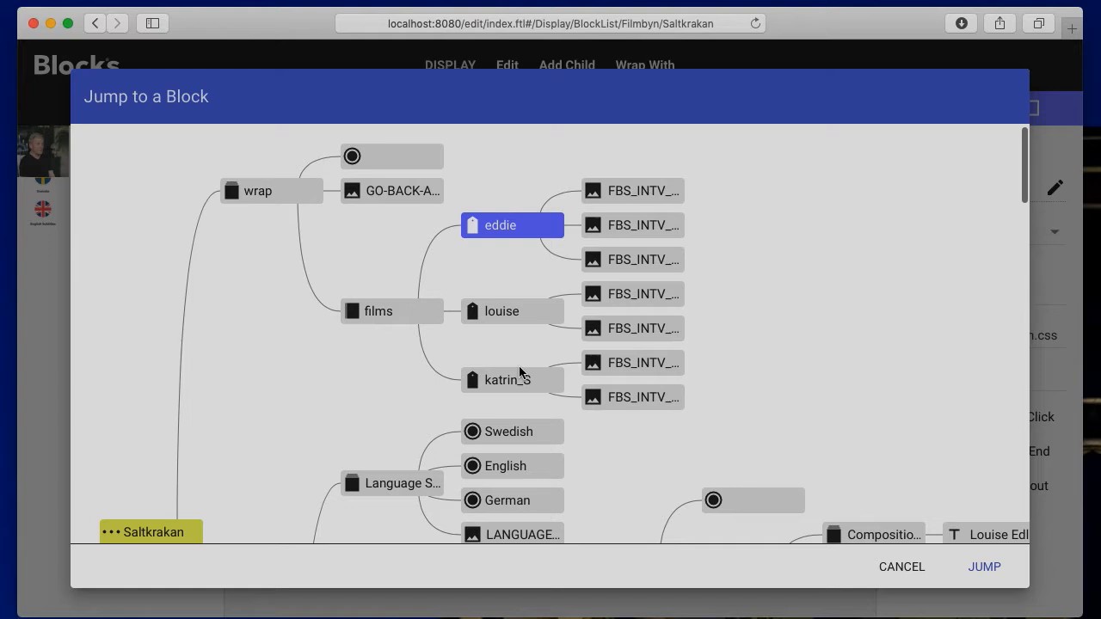
double_click(515, 314)
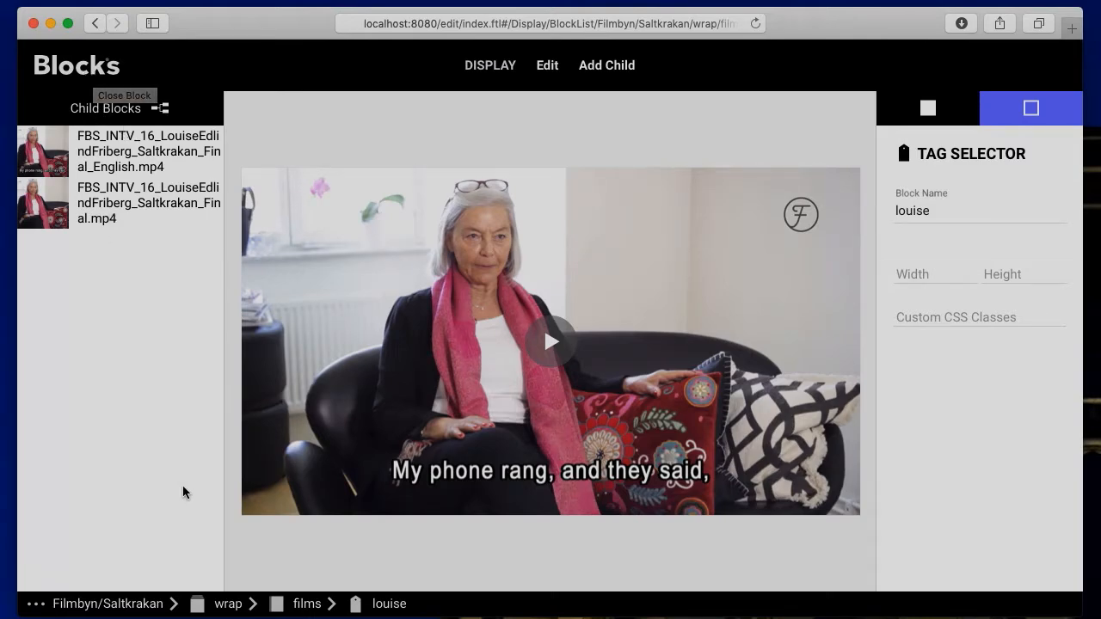
Return to the Saltkrakan root, open the menu composition and examine its Language Selector, then open the menus book
click(96, 603)
double_click(91, 203)
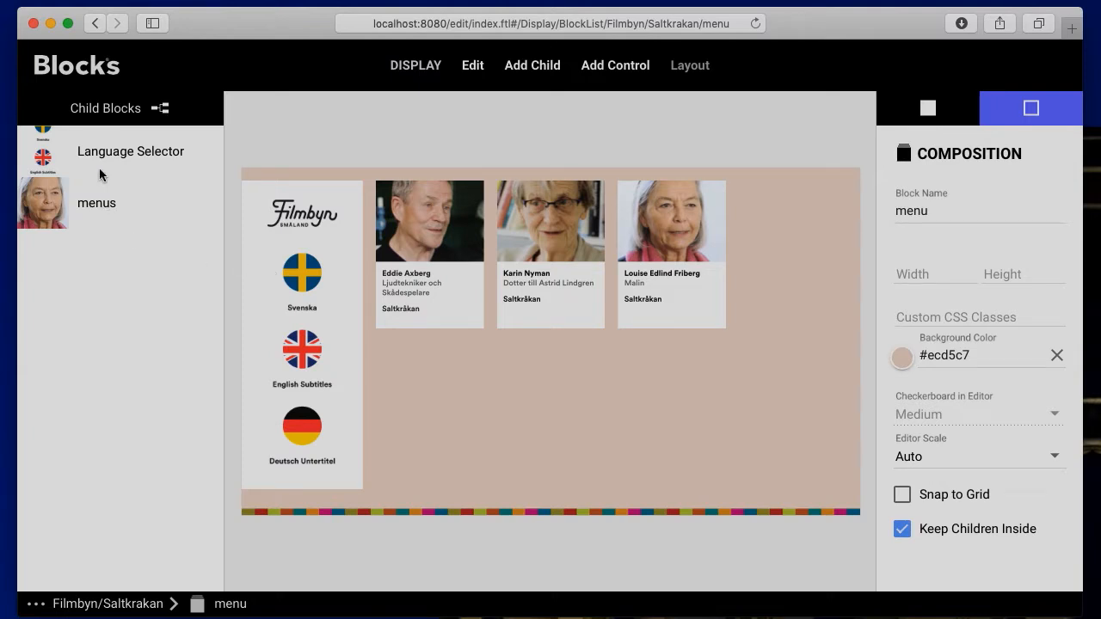
click(118, 153)
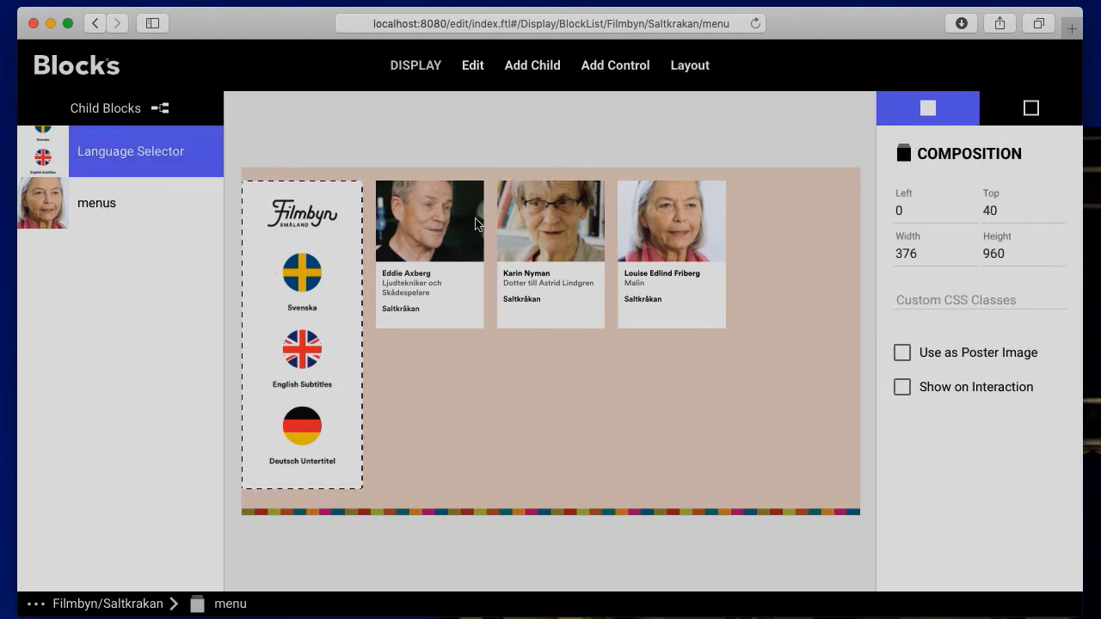
click(116, 204)
double_click(116, 203)
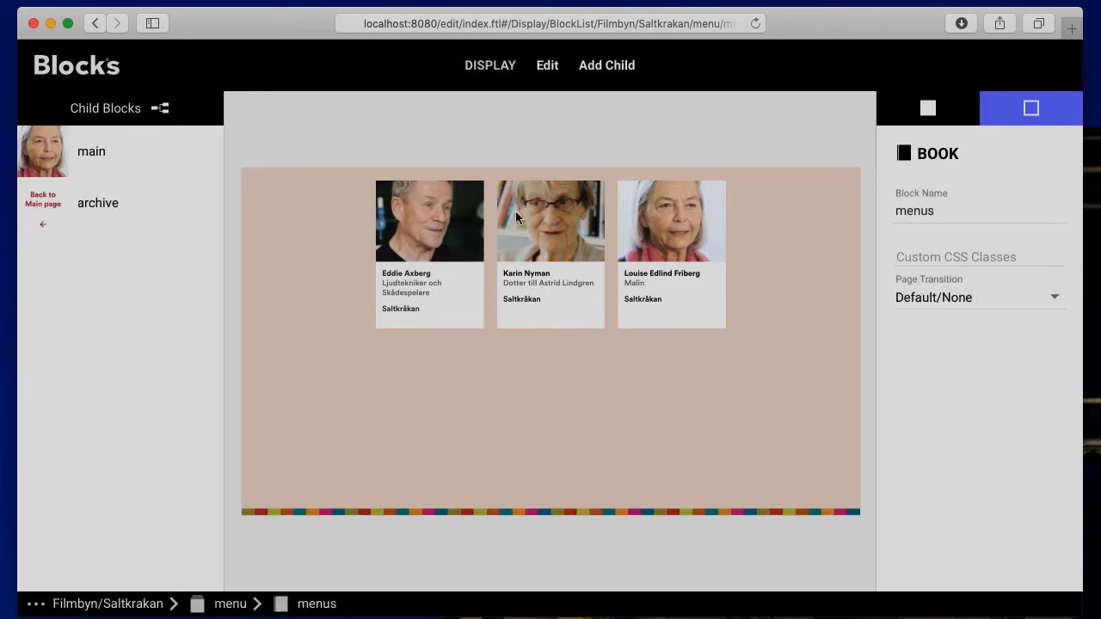
Open the main composition, go into its third child composition and examine the target block of its button
double_click(113, 152)
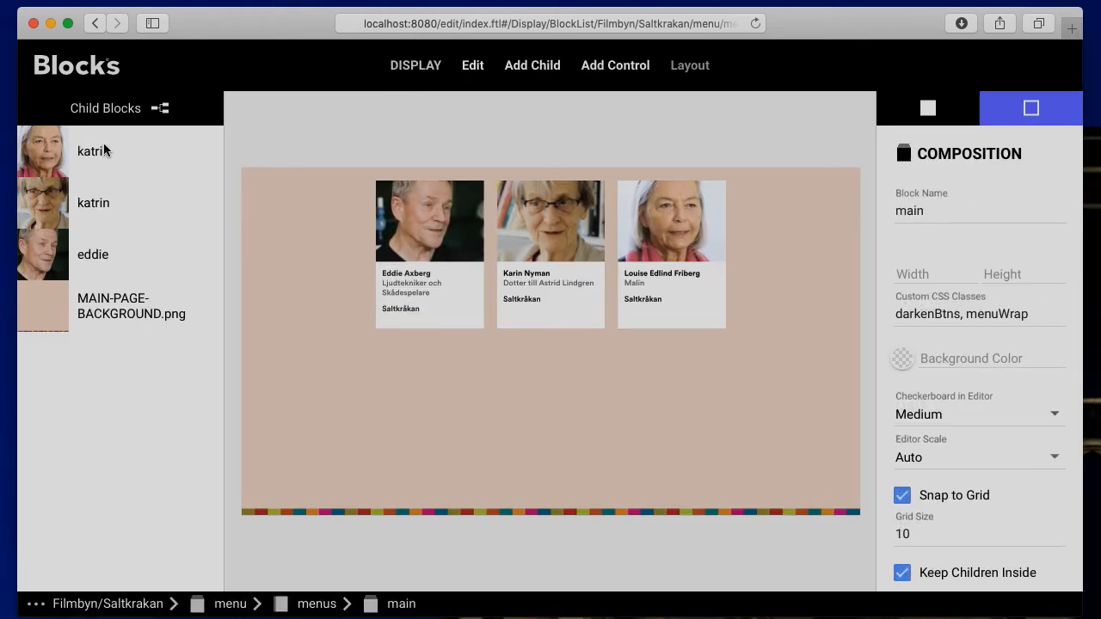
click(104, 148)
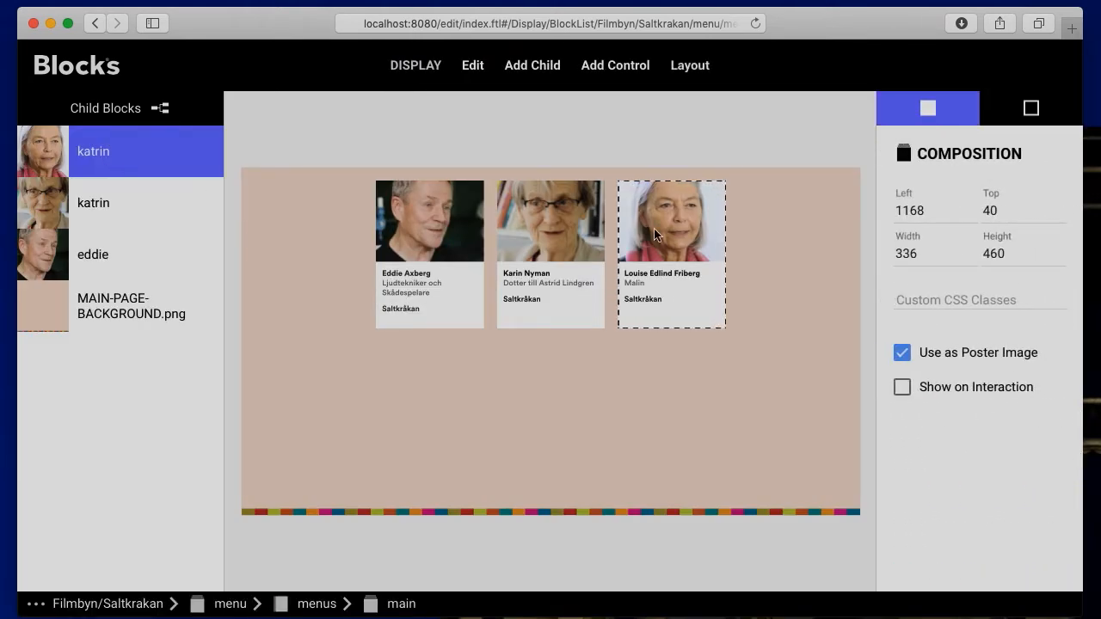
double_click(117, 254)
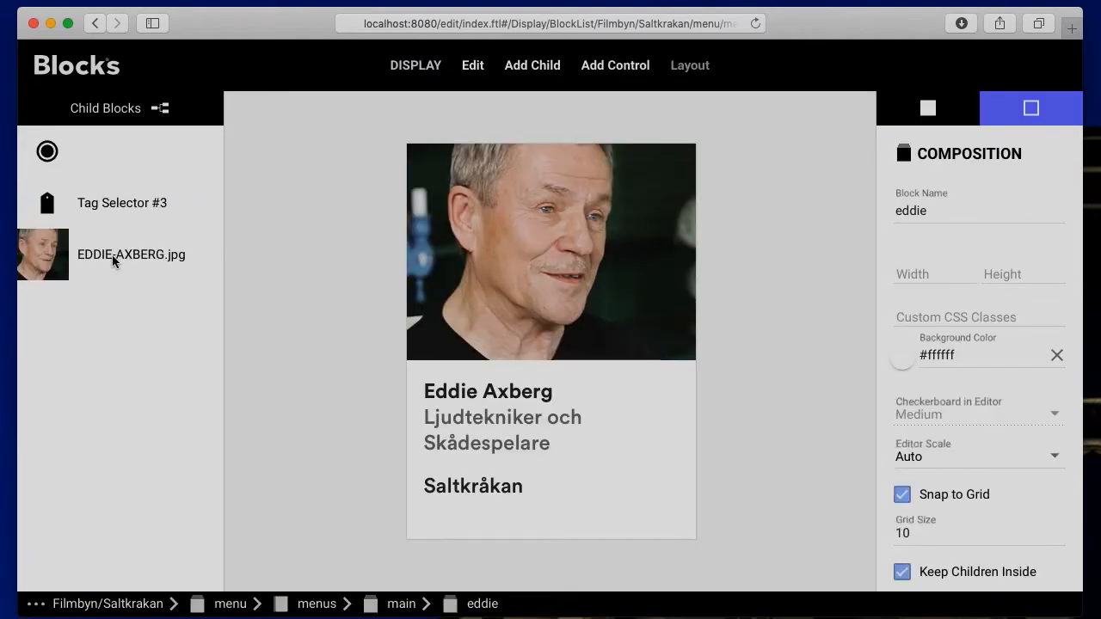
click(114, 158)
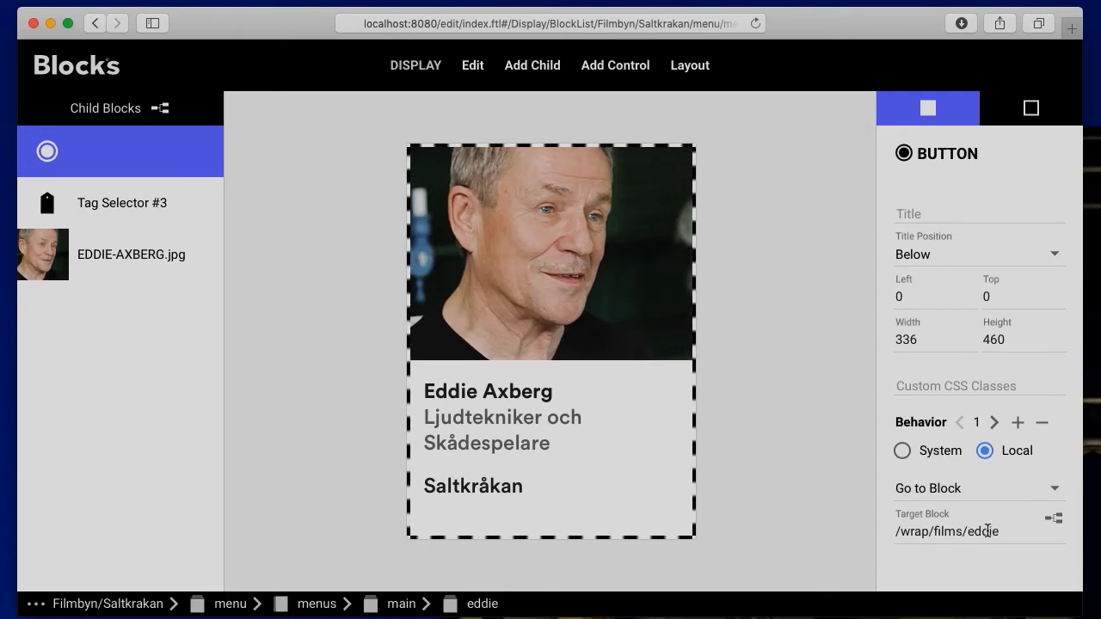
Go through the Saltkrakan root, wrap and films to the first tag selector, the block targeted by the button
click(142, 603)
click(101, 155)
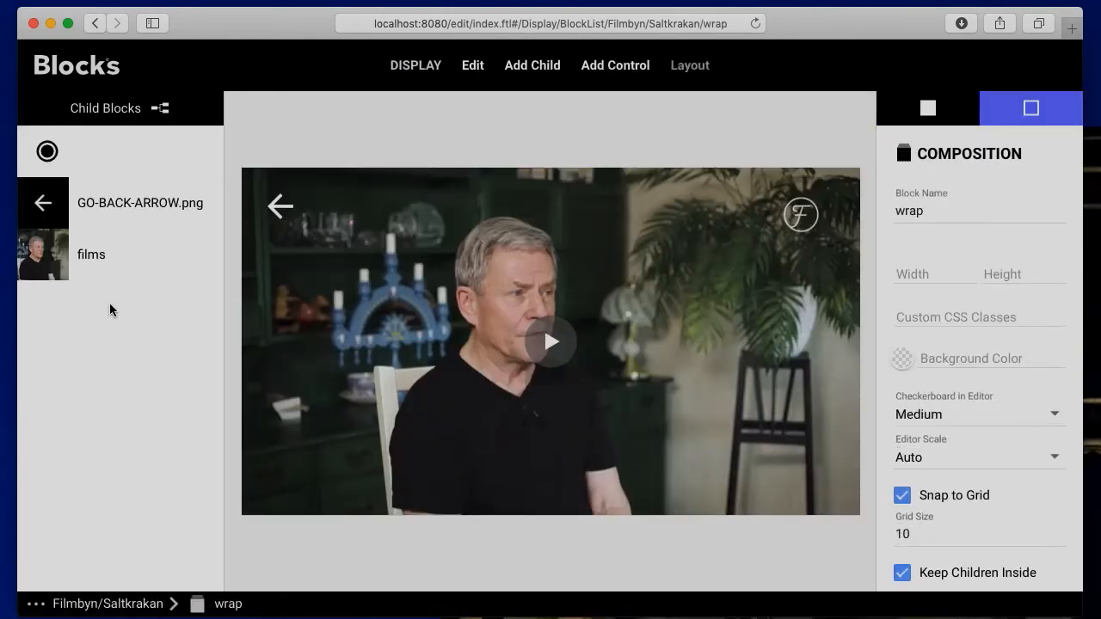
click(113, 268)
click(111, 162)
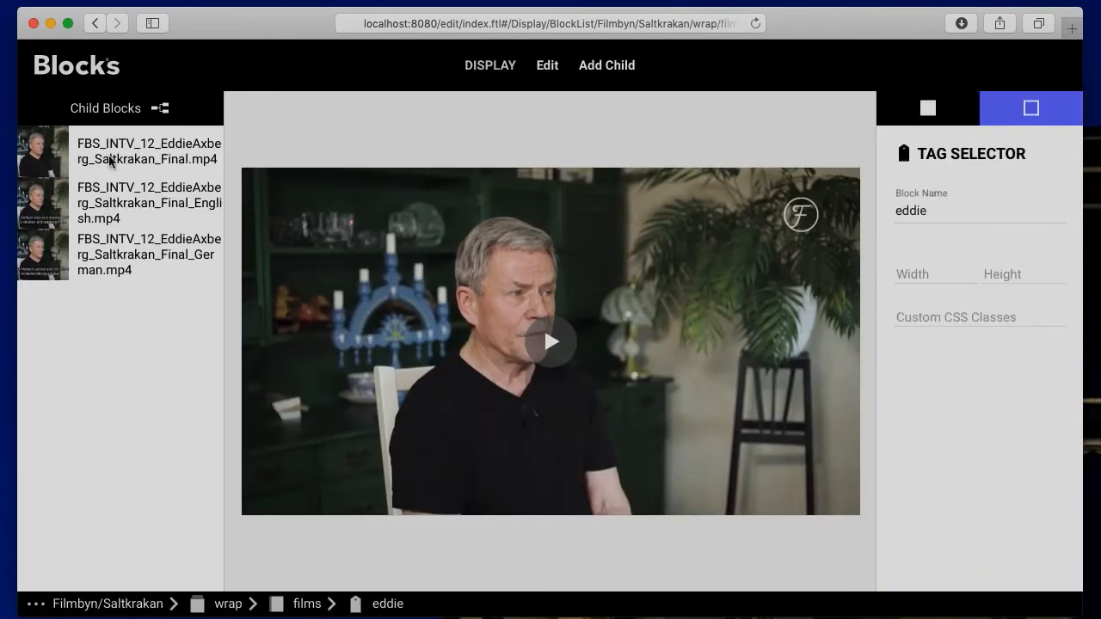
Return to the menu's third child composition within main
click(93, 27)
click(93, 28)
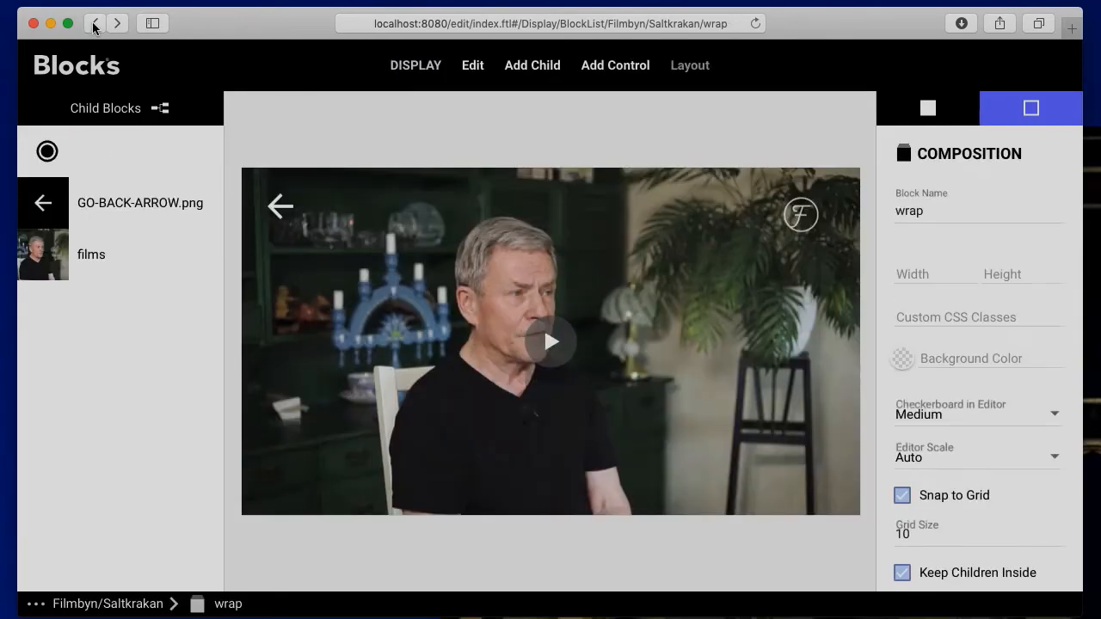
click(93, 27)
click(95, 27)
click(93, 28)
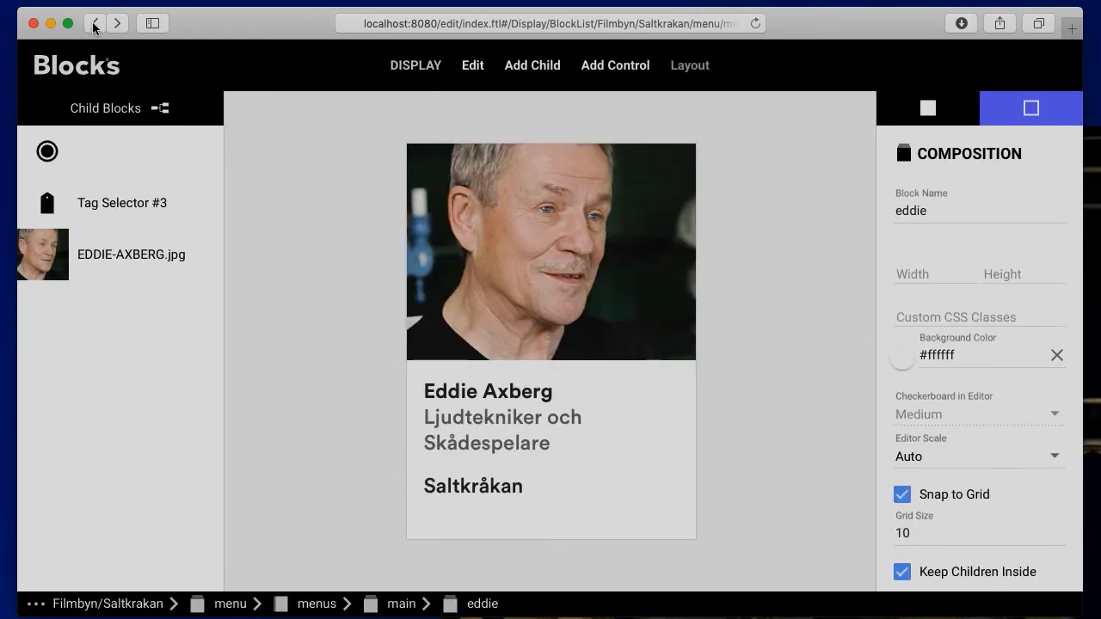
Set the button's Go to Block target to the second tag selector in wrap/films, using an absolute path
click(166, 148)
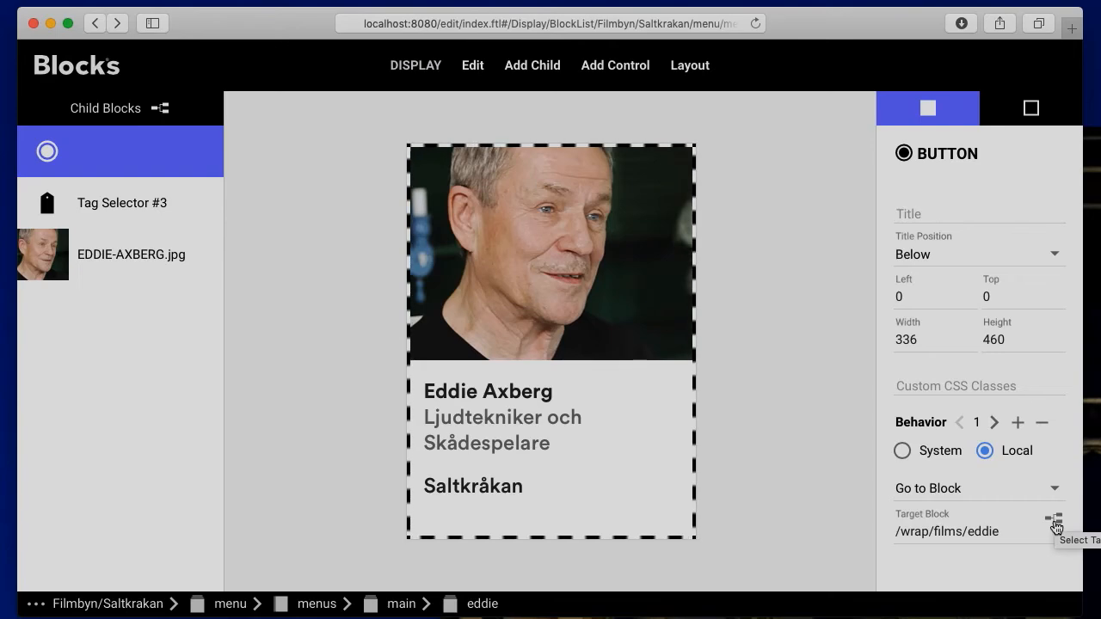
click(1054, 523)
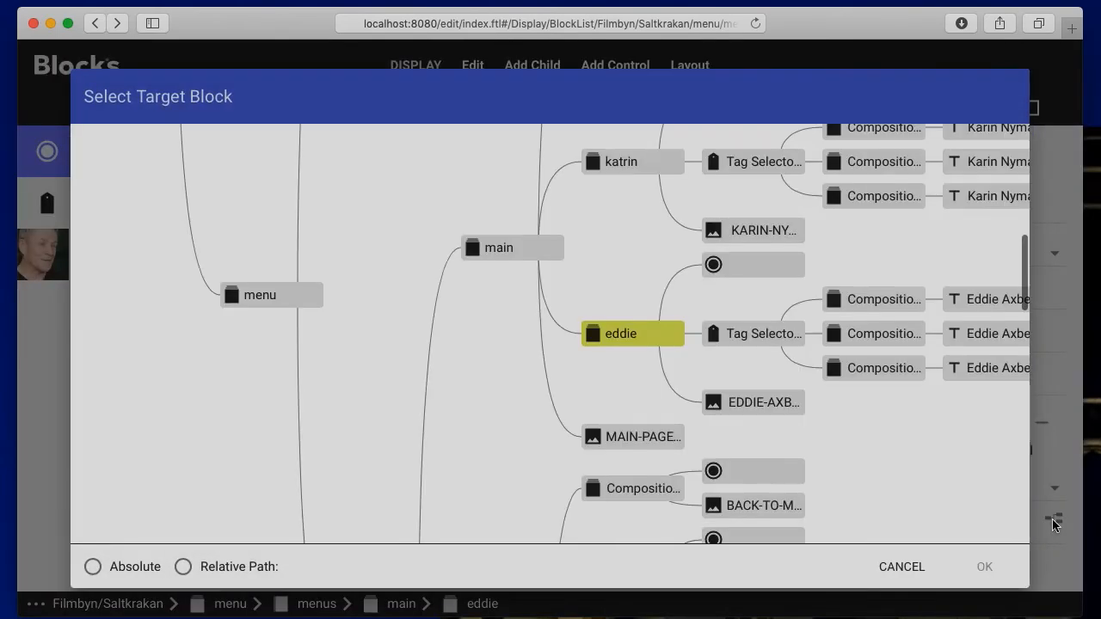
scroll(994, 302, up, 10)
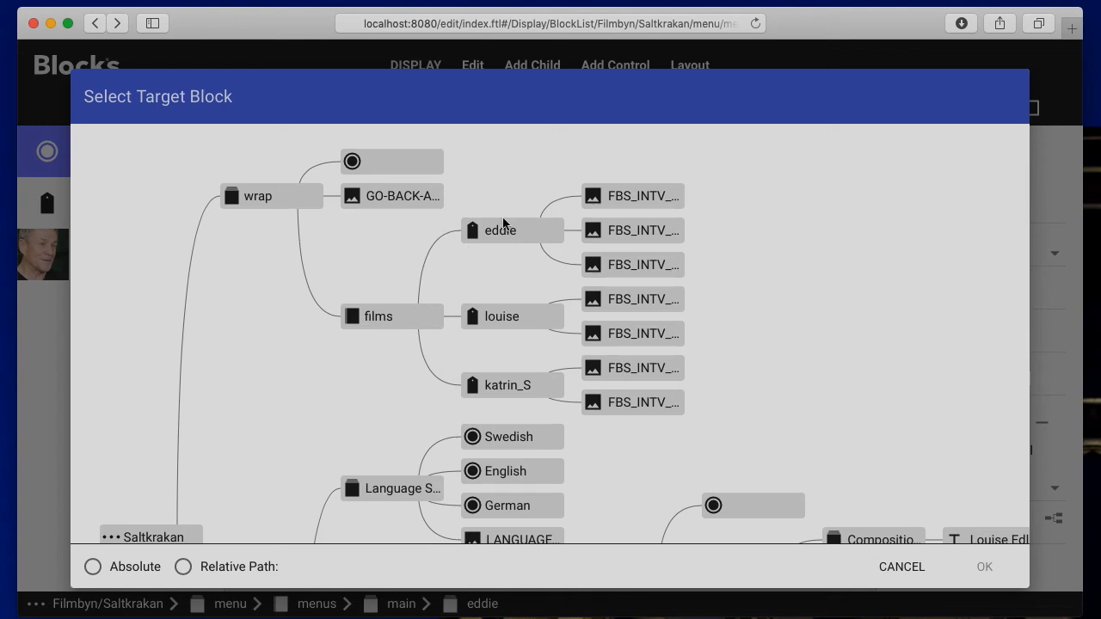
click(522, 323)
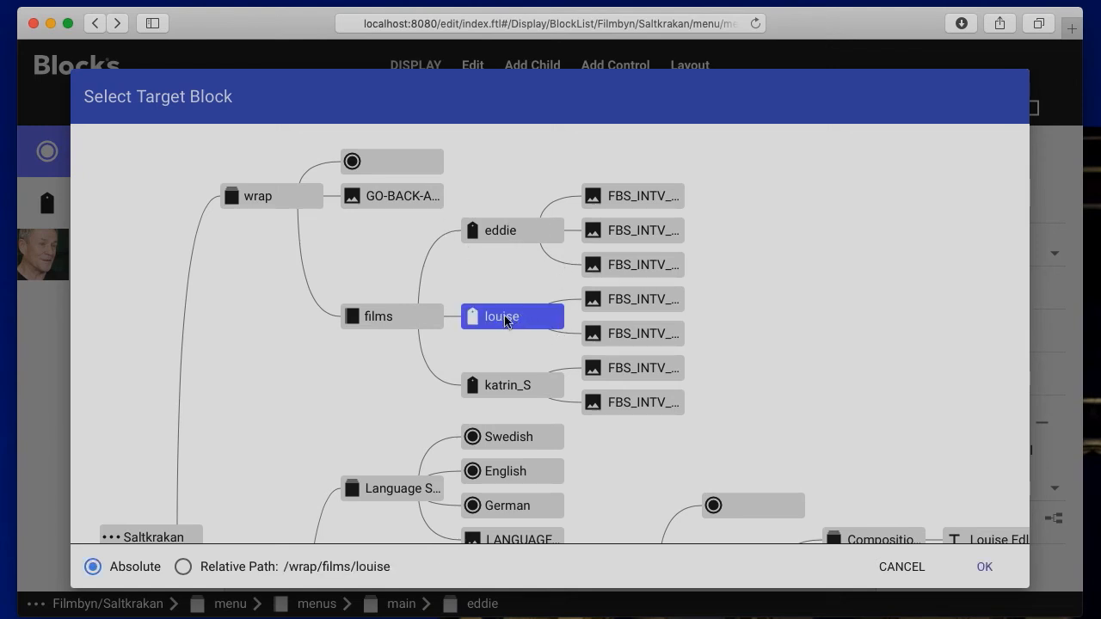
double_click(504, 316)
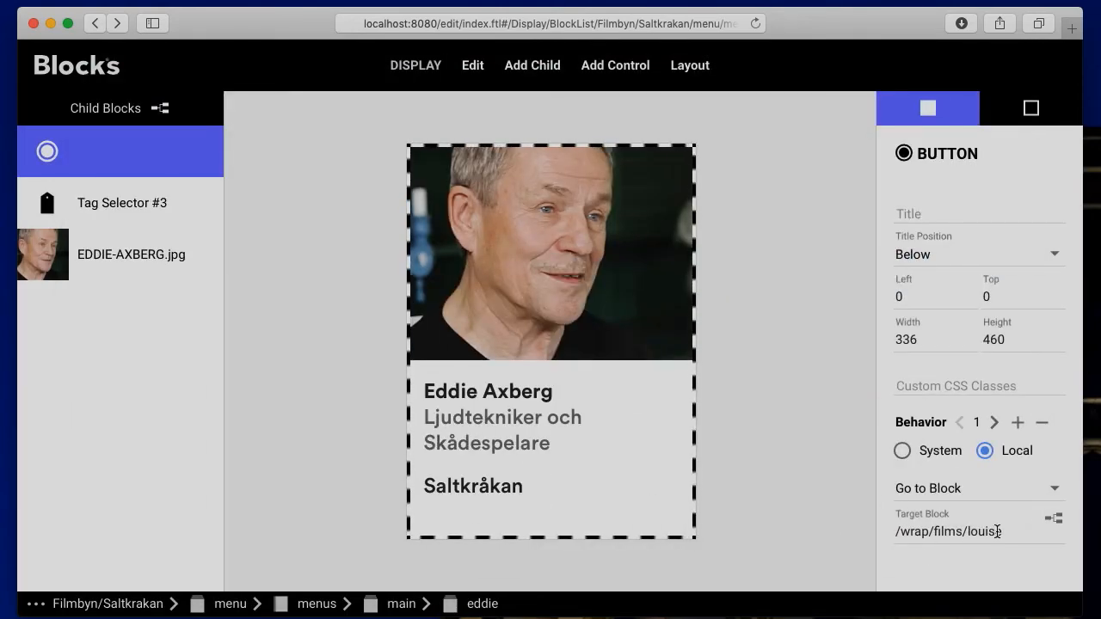